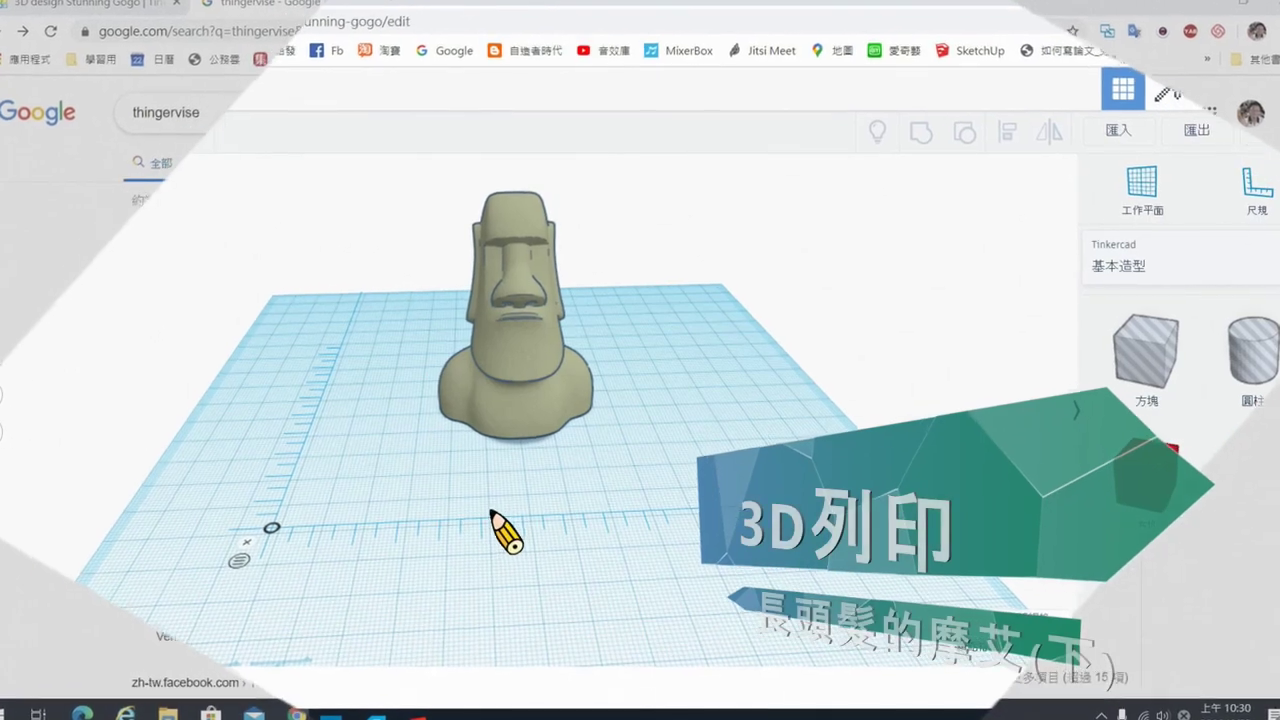
Place a red Box on the workplane in front of the Moai.
right_drag(600, 494, 370, 520)
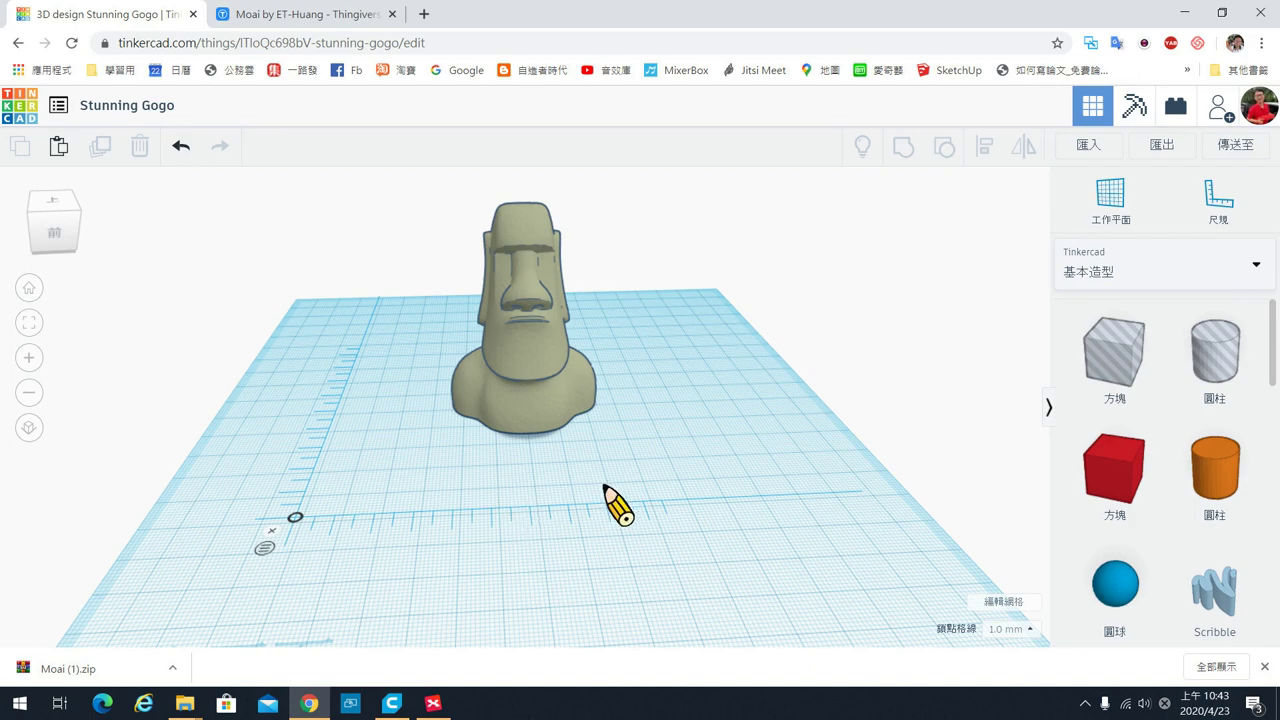
mouse_move(603, 487)
right_down()
mouse_move(414, 519)
mouse_move(414, 303)
right_up()
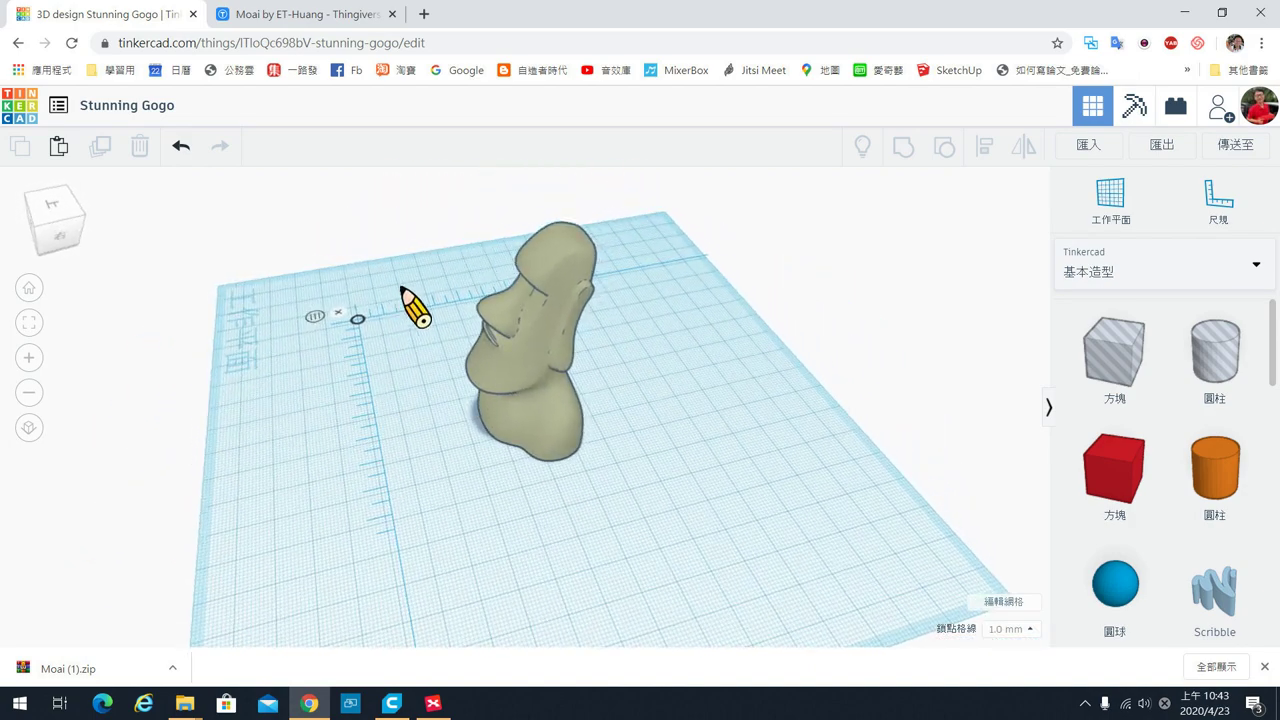
right_drag(679, 281, 411, 249)
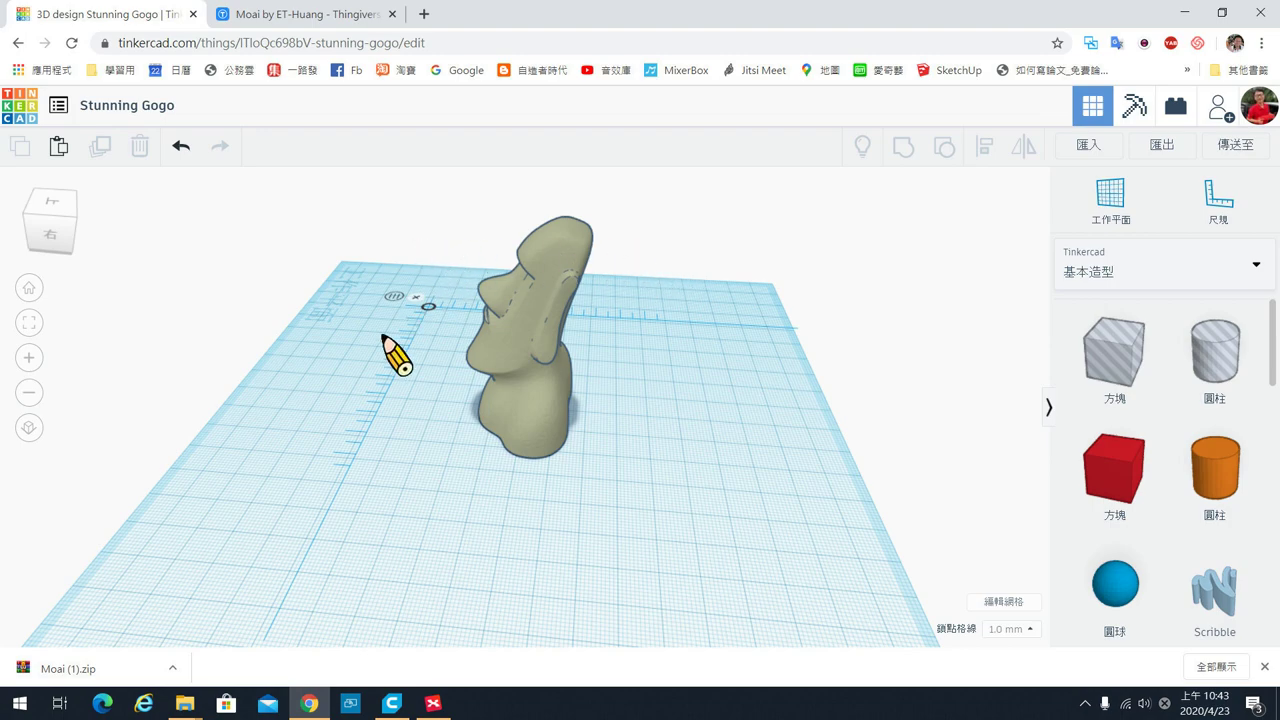
mouse_move(356, 362)
right_down()
mouse_move(683, 410)
mouse_move(745, 383)
mouse_move(728, 400)
mouse_move(560, 420)
mouse_move(606, 449)
mouse_move(617, 438)
right_up()
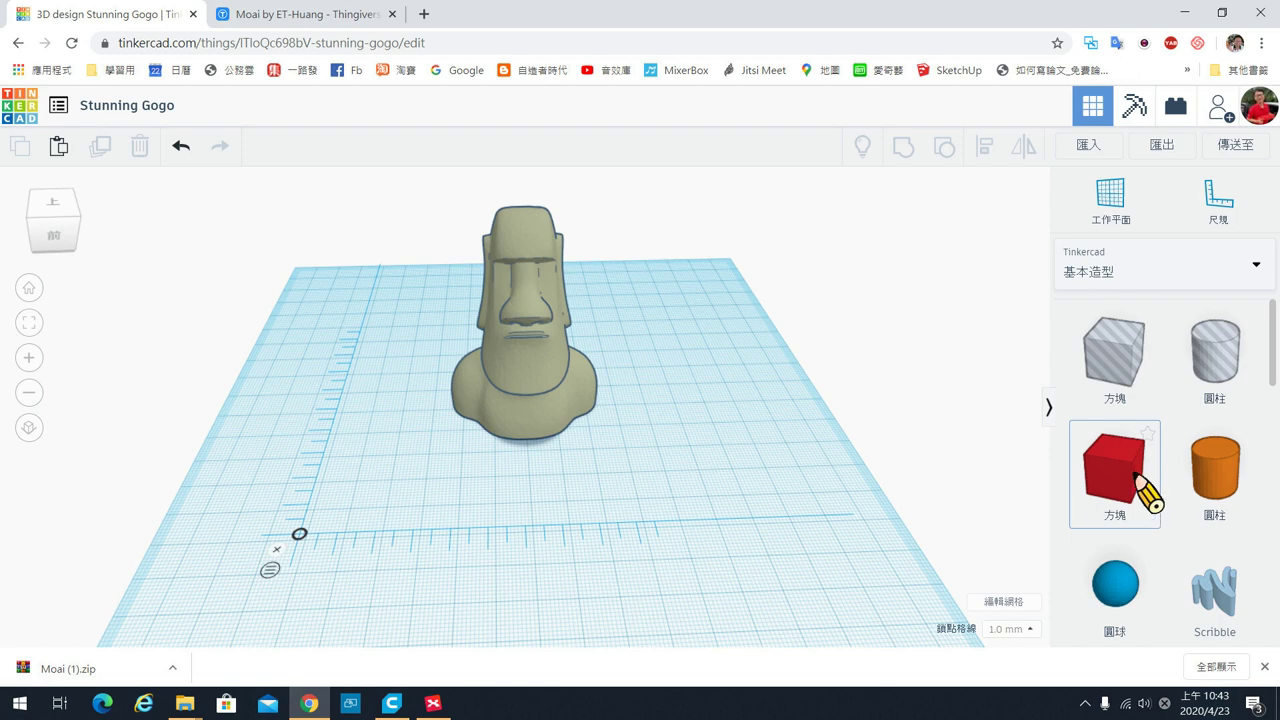
click(1142, 483)
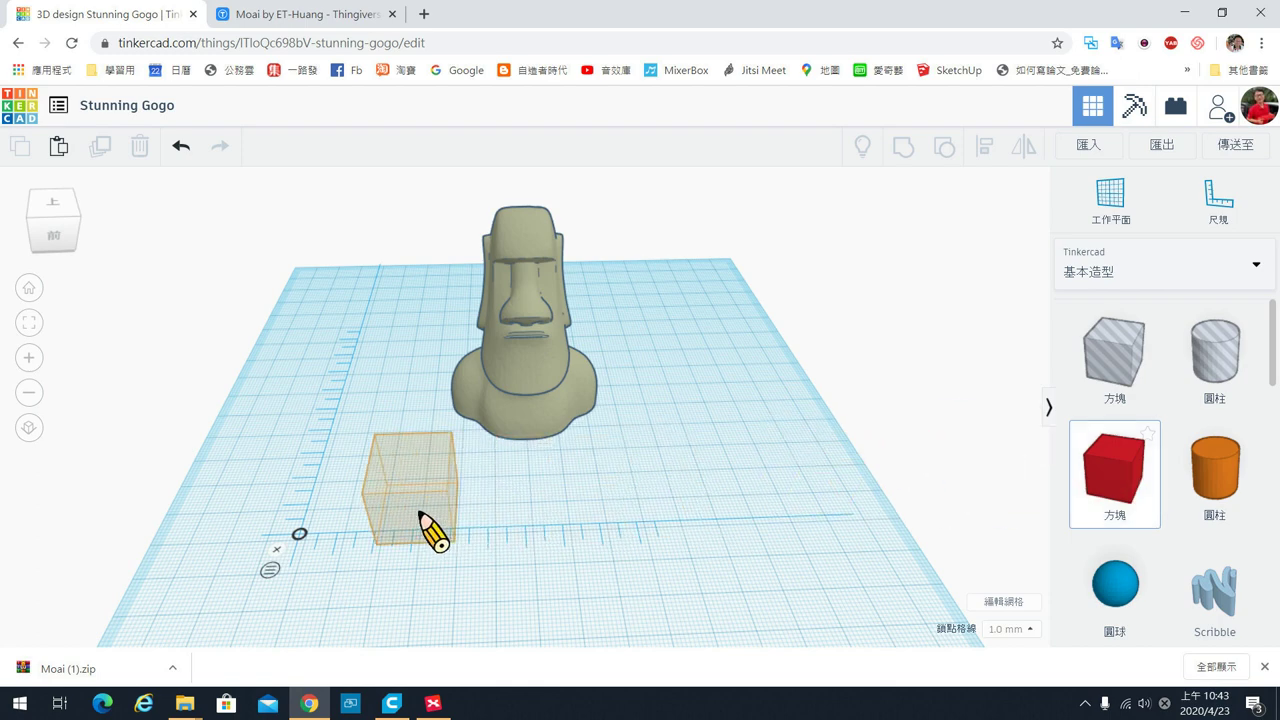
click(425, 518)
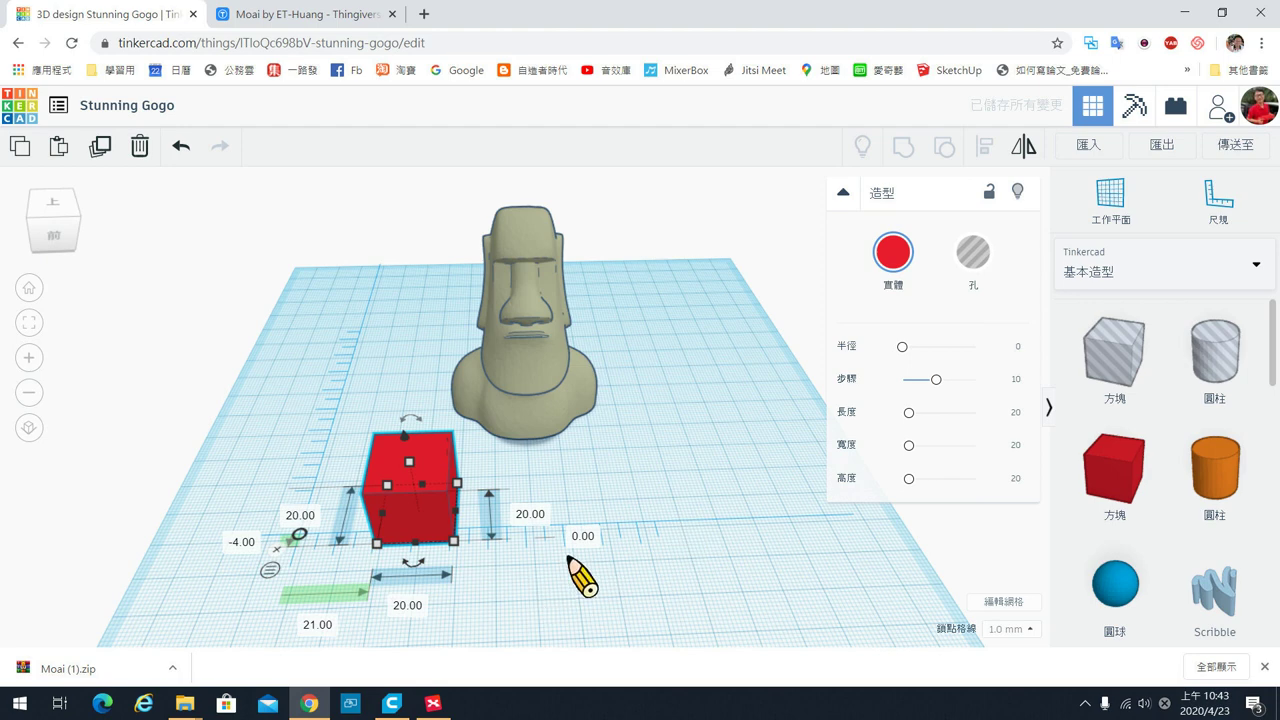
Set the box's length to 100 mm and its height to 0.4 mm.
click(407, 606)
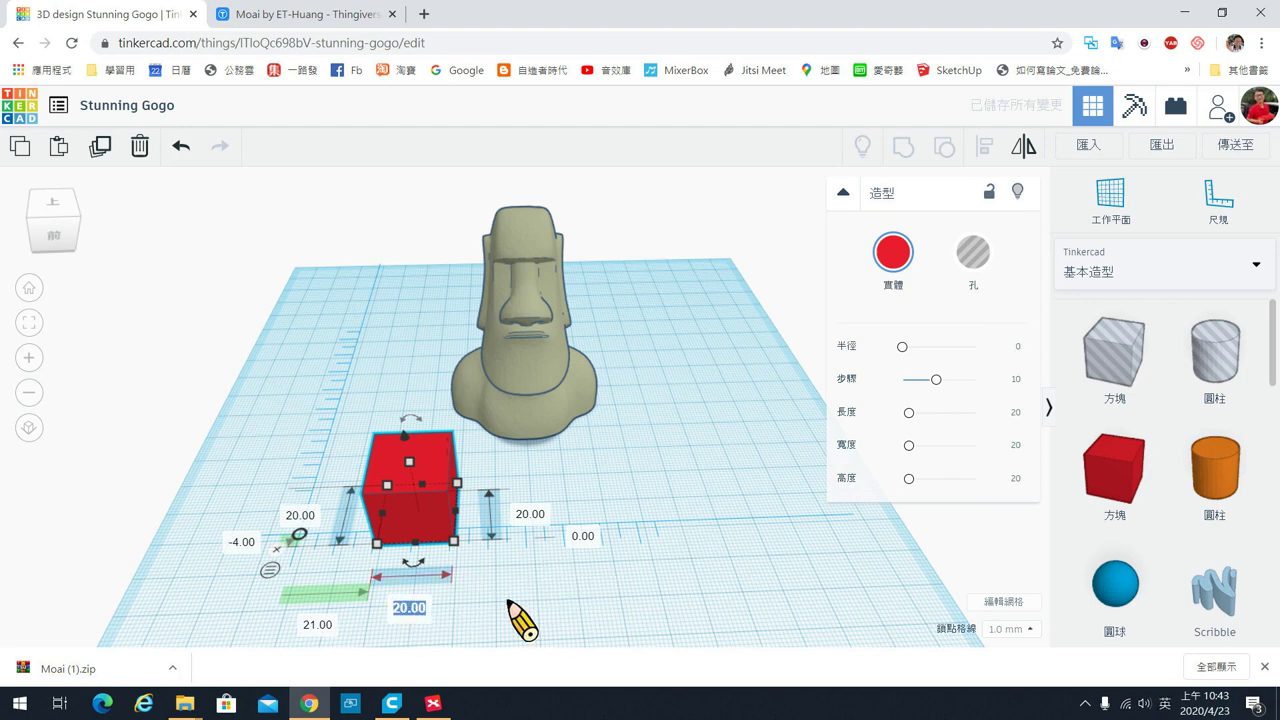
text(100)
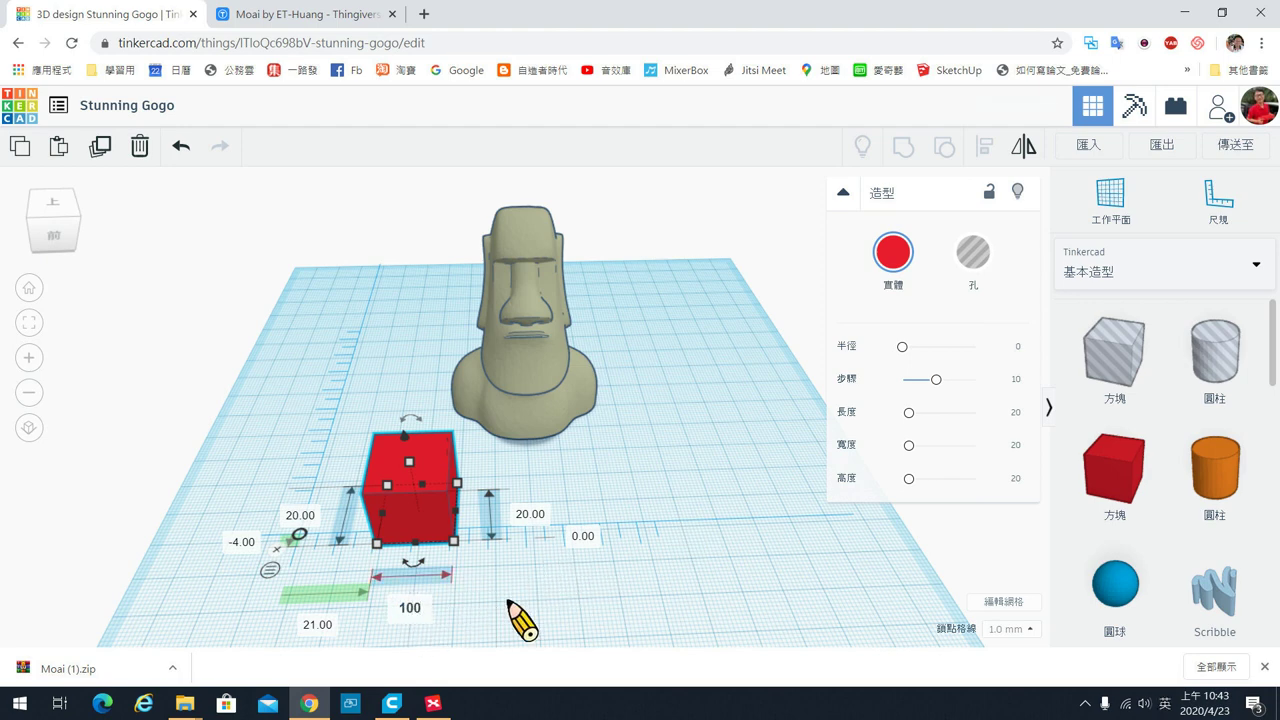
key(Return)
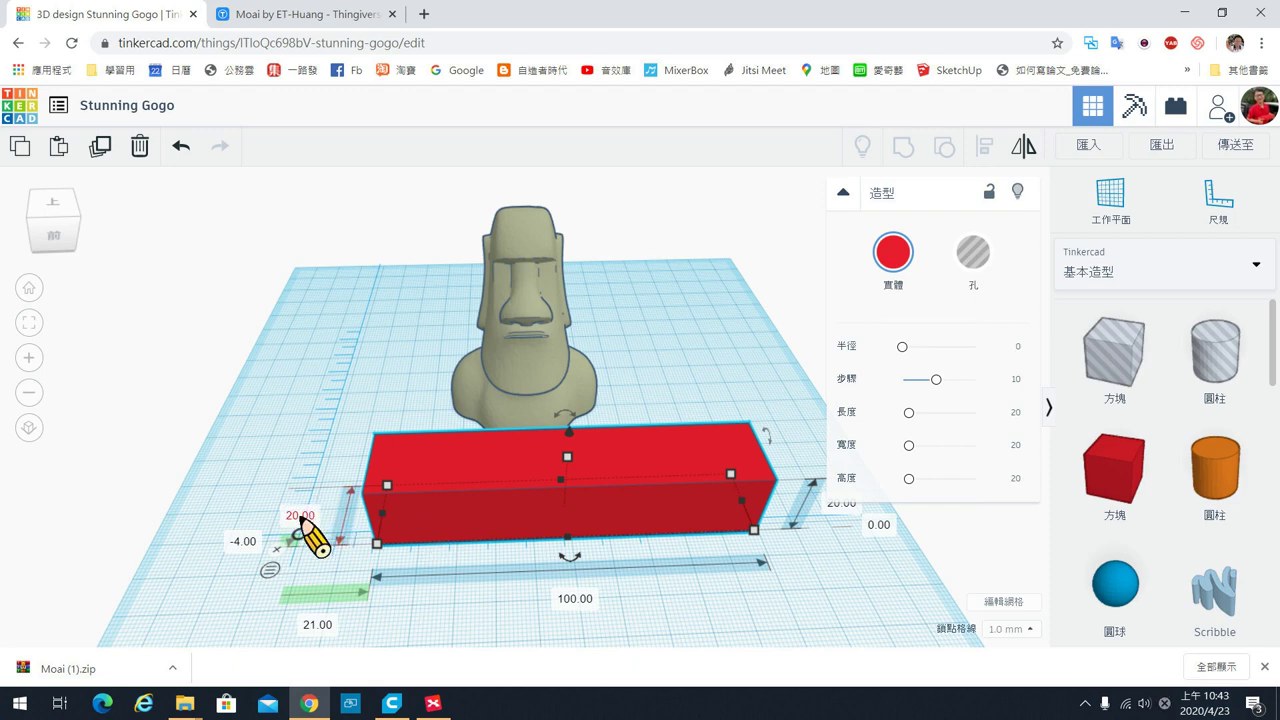
click(302, 517)
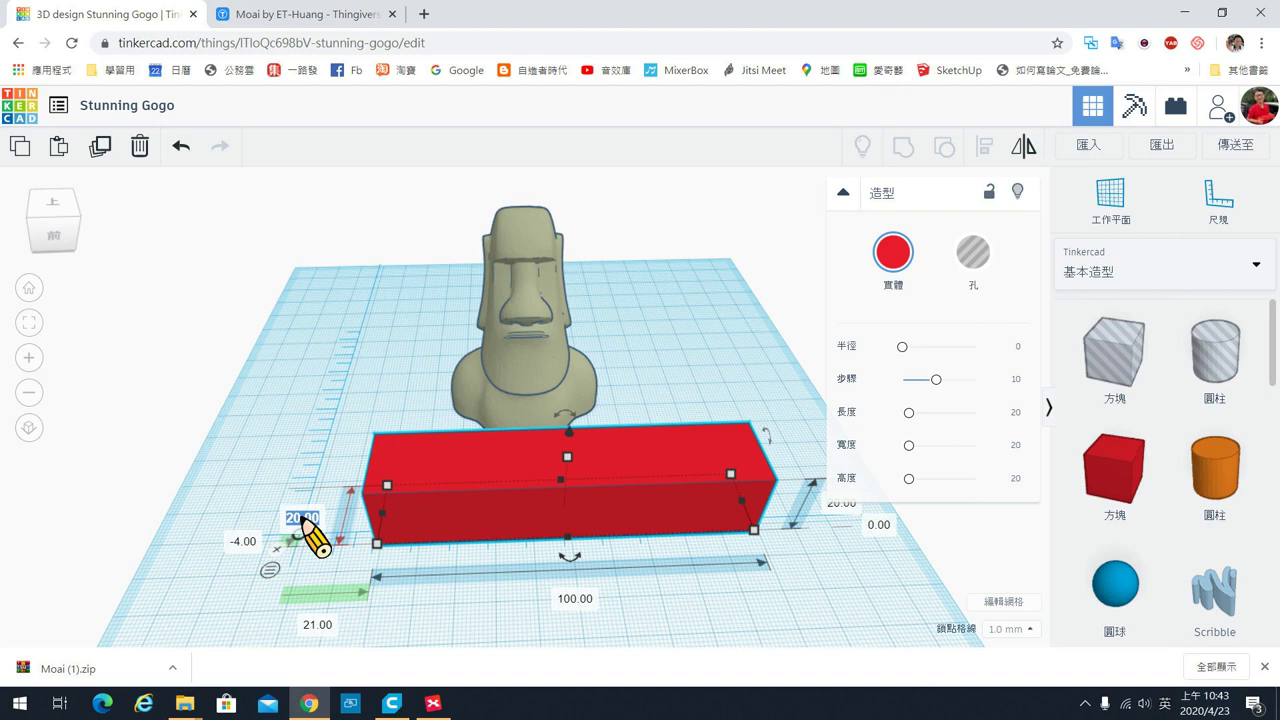
text(0.4)
key(Return)
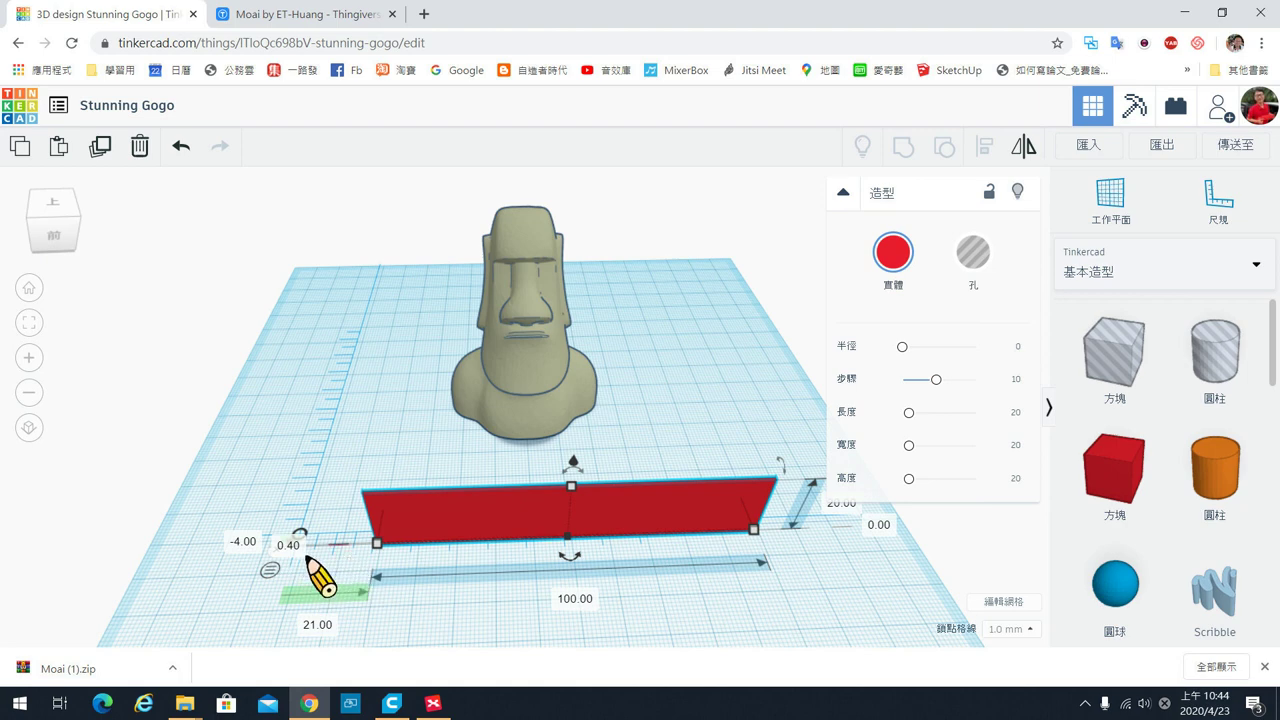
Change the slab's remaining 20 mm dimension to 0.2 mm, leaving a thin 100 mm bar.
click(842, 505)
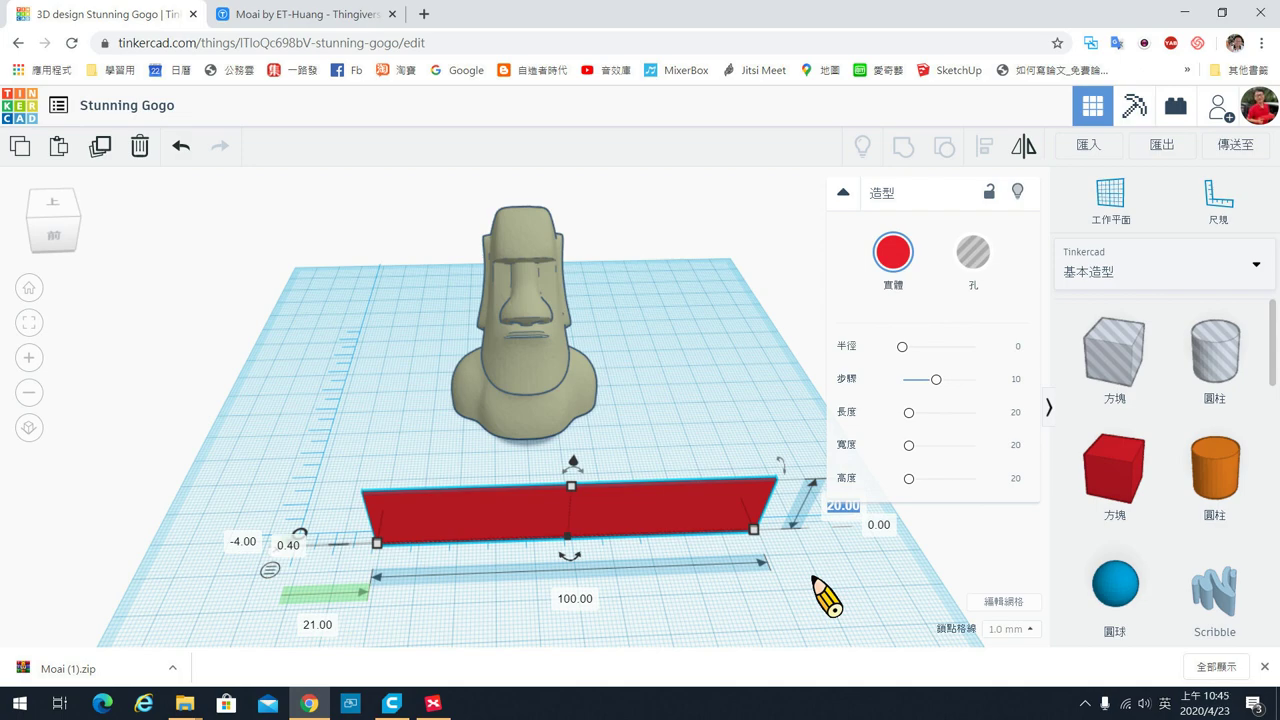
text(0.2)
key(Return)
scroll(700, 590, up, 2)
Drag the Moai to the back-left of the workplane, away from the thin bar.
scroll(698, 624, up, 2)
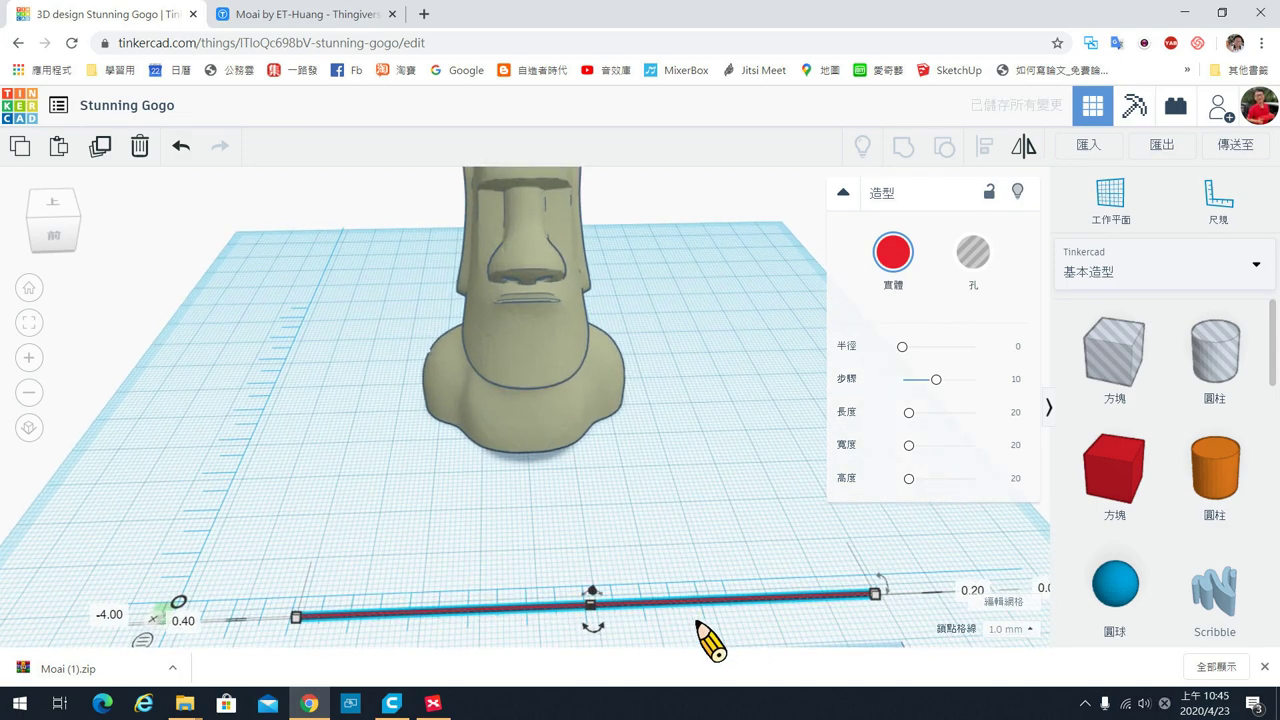
mouse_move(710, 640)
middle_down()
mouse_move(623, 543)
mouse_move(480, 549)
middle_up()
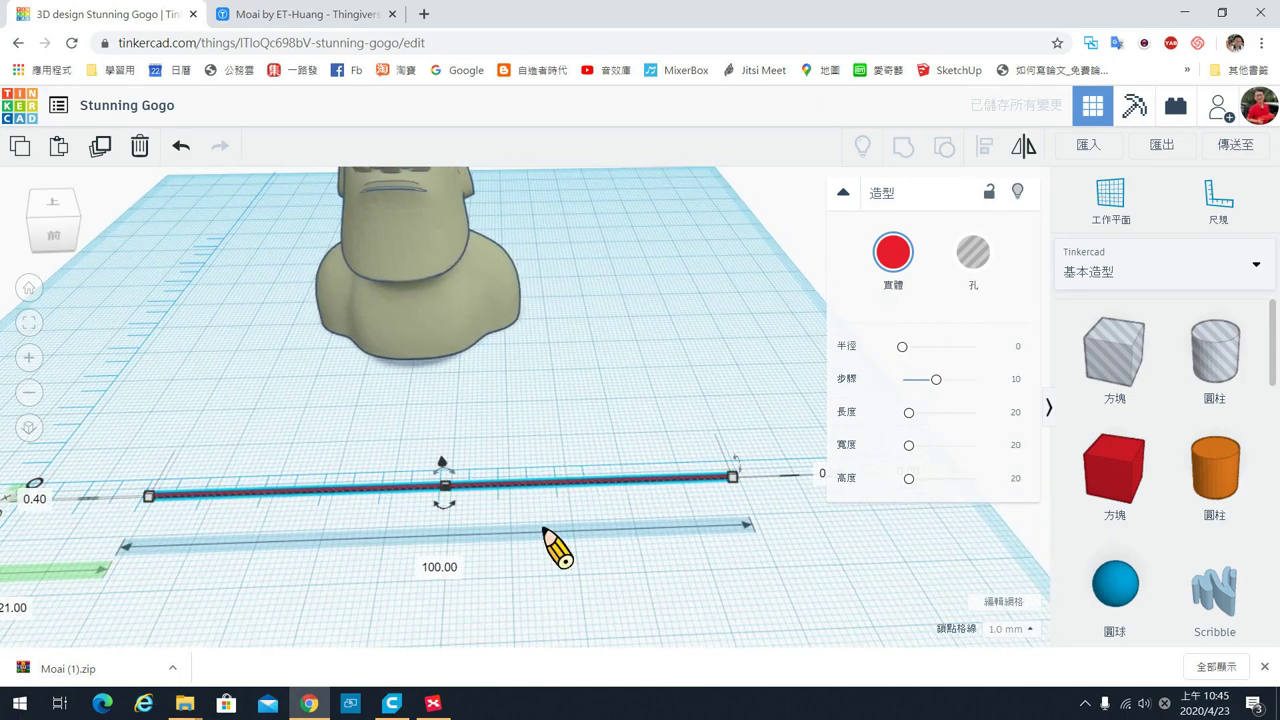
scroll(500, 531, up, 1)
scroll(470, 555, up, 2)
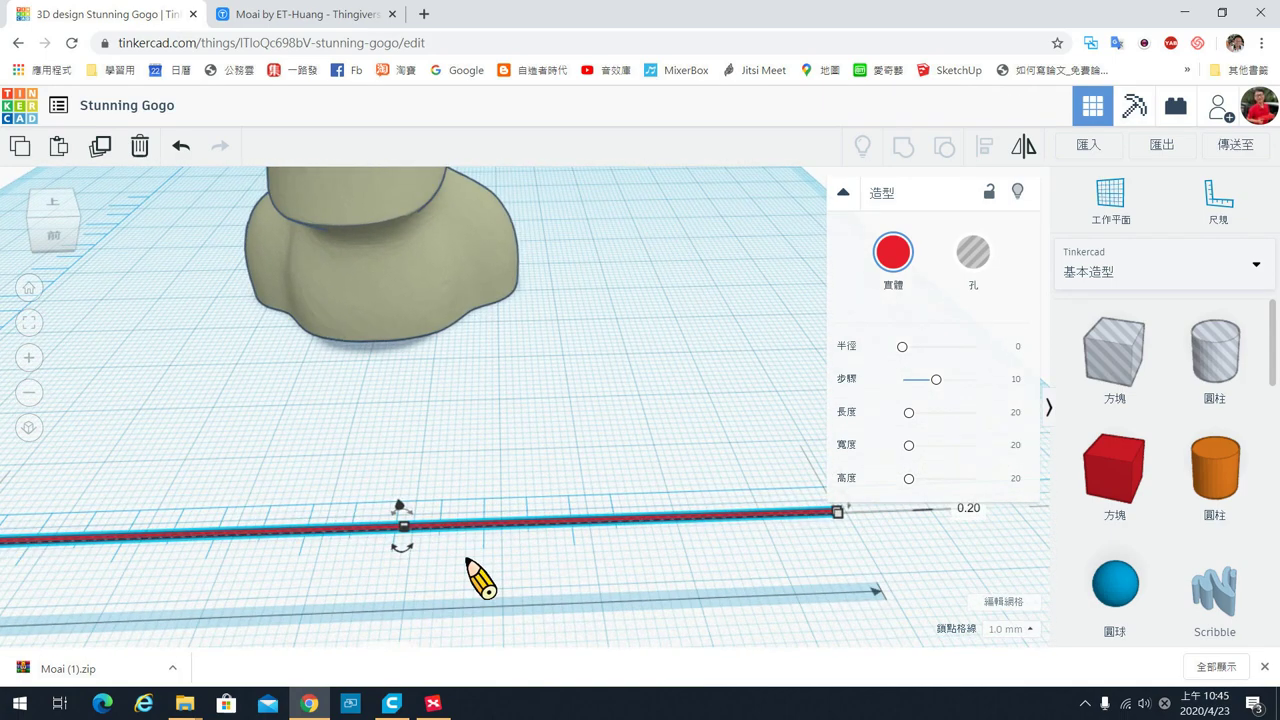
scroll(482, 576, down, 2)
scroll(520, 560, down, 2)
scroll(537, 551, down, 2)
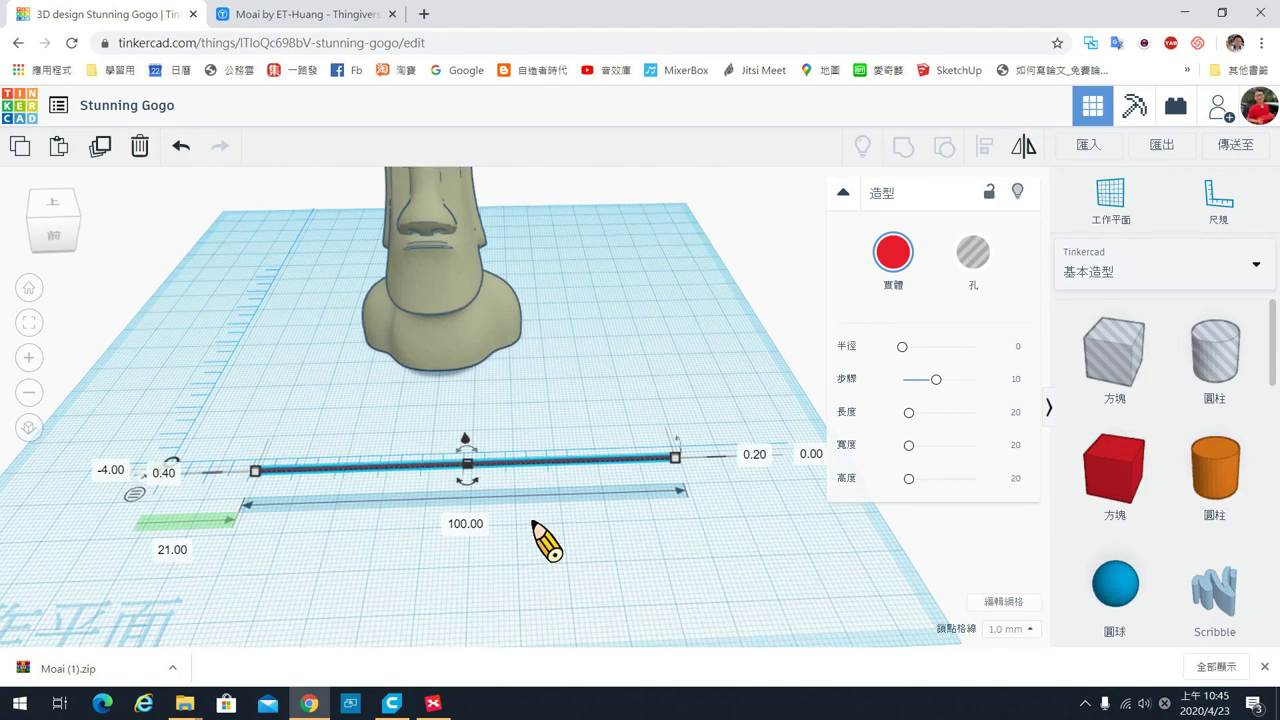
scroll(523, 514, down, 1)
scroll(540, 500, down, 1)
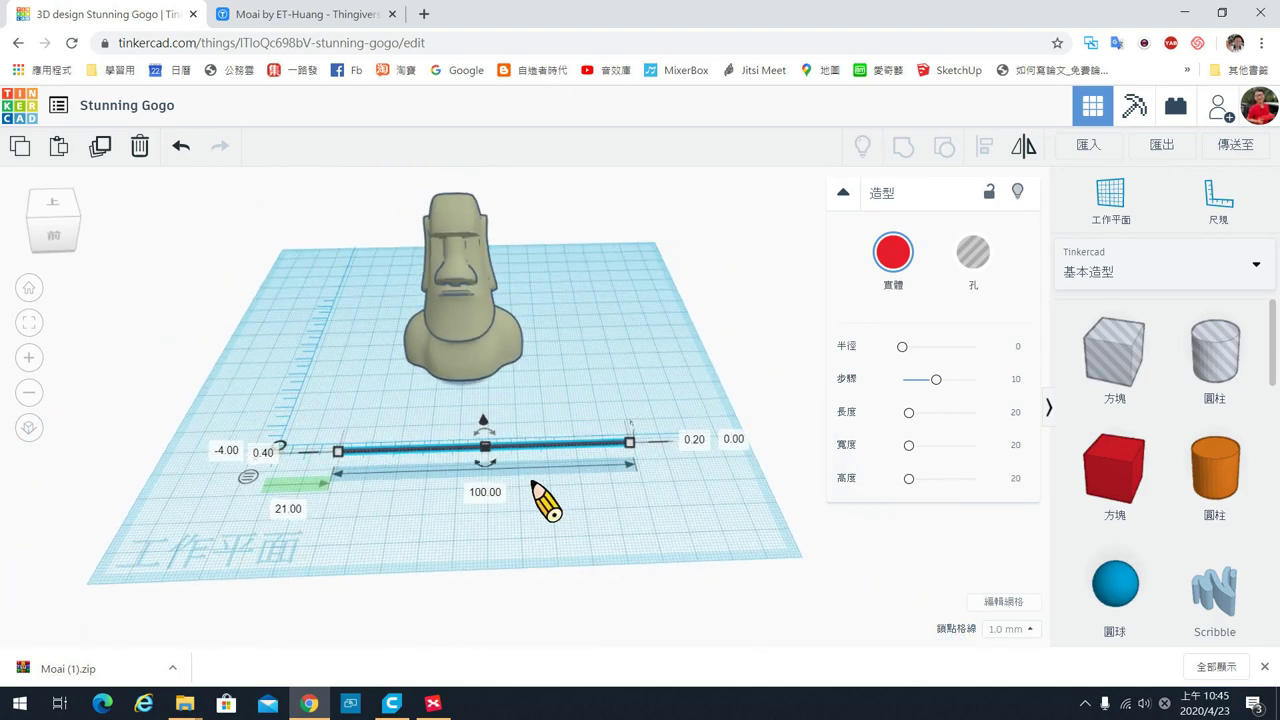
right_drag(547, 500, 543, 531)
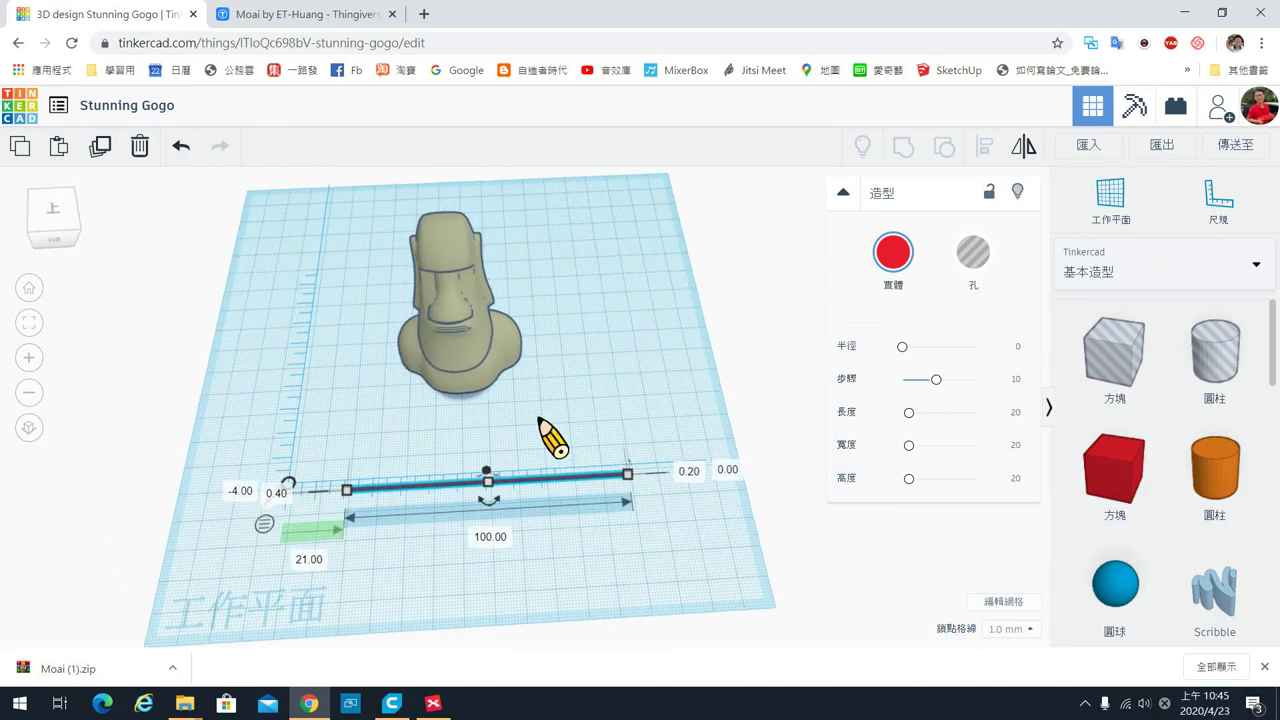
mouse_move(449, 354)
mouse_down()
mouse_move(443, 300)
mouse_move(349, 266)
mouse_up()
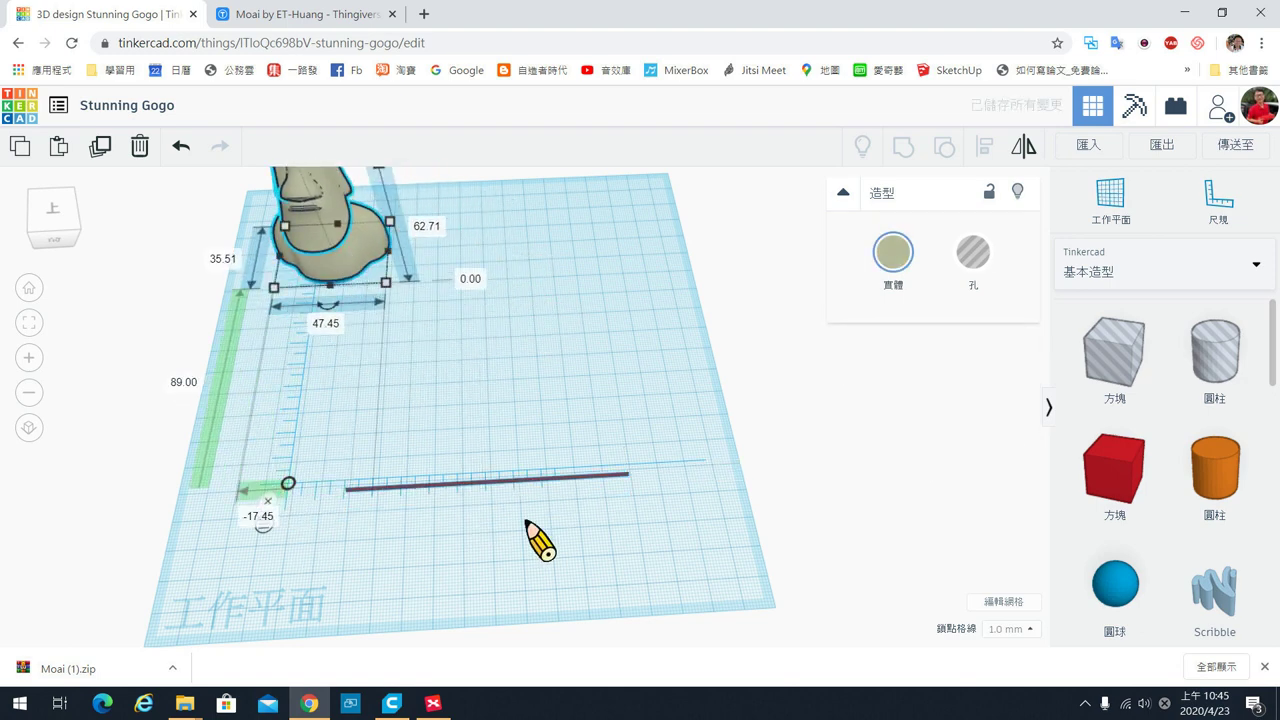
click(491, 480)
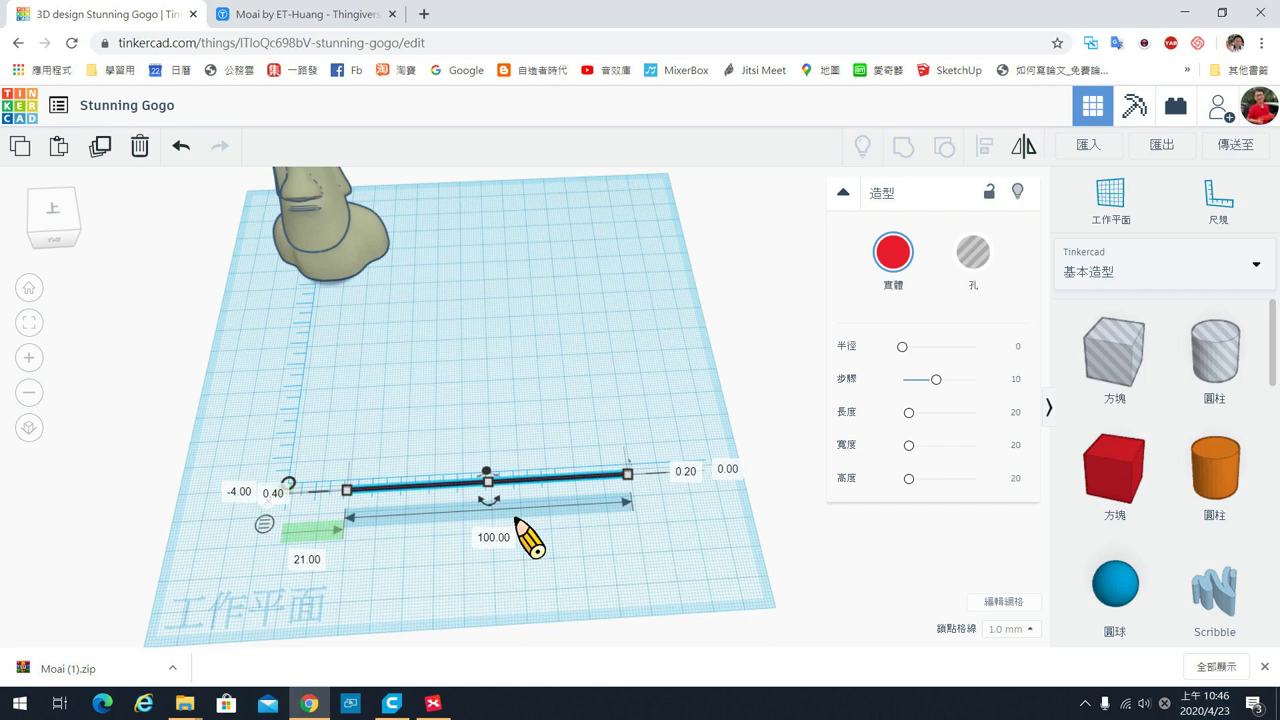
click(569, 532)
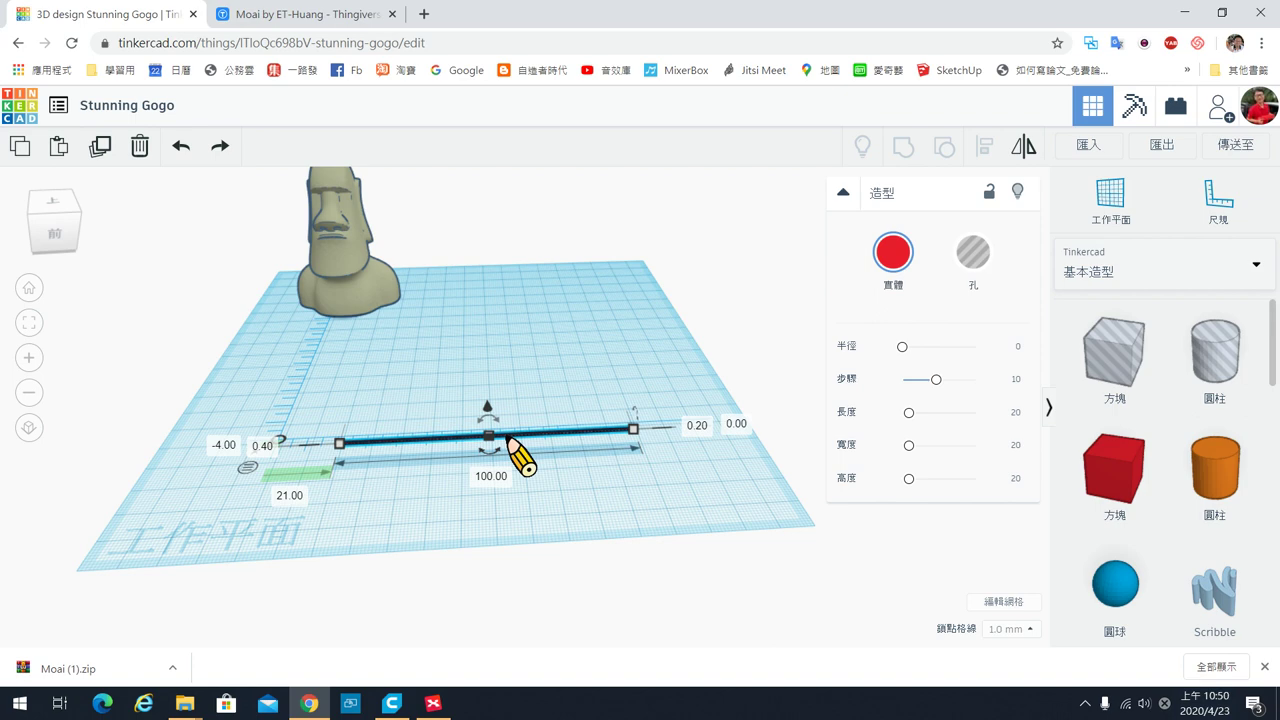
Rotate the thin bar about its centre to a diagonal angle.
click(521, 458)
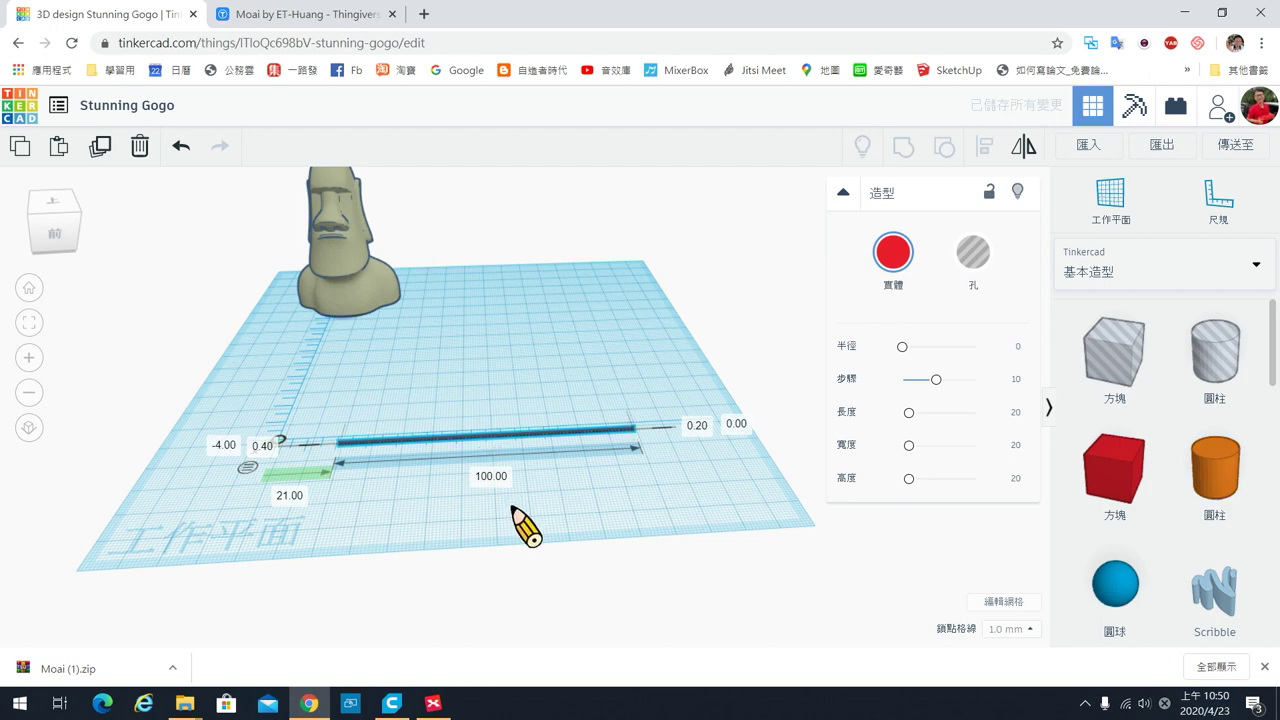
right_drag(517, 515, 515, 506)
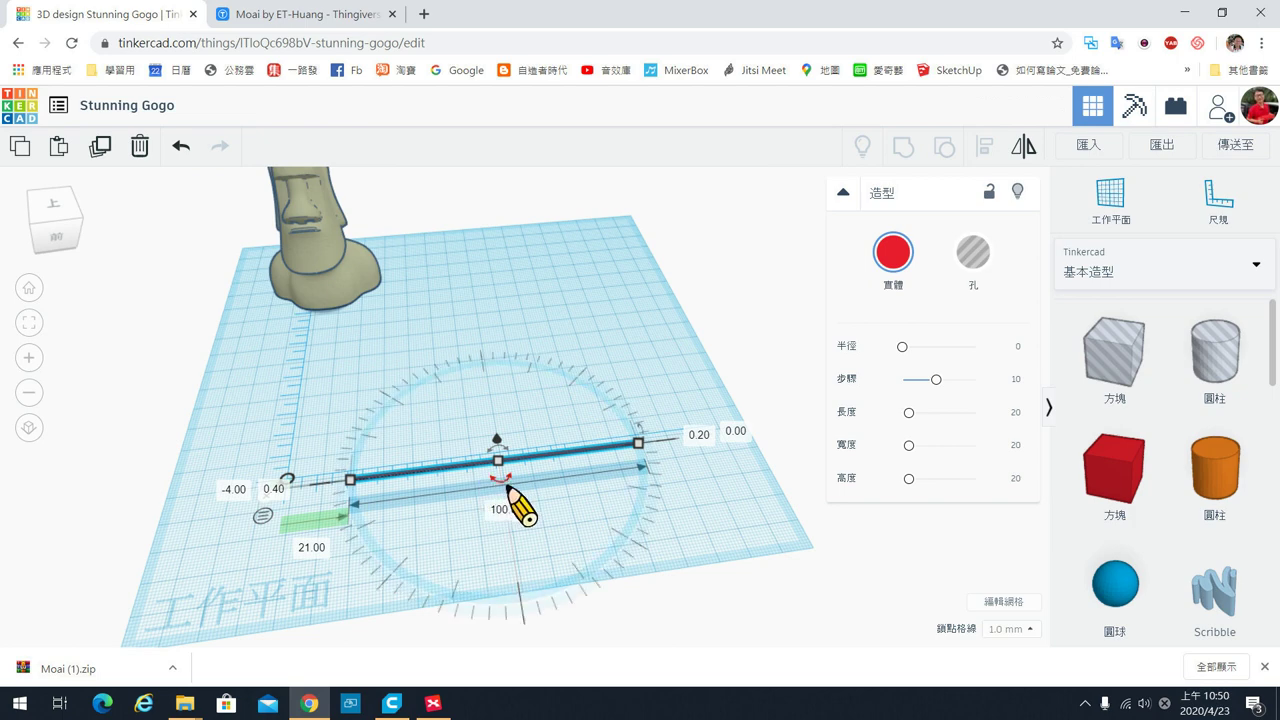
drag(508, 484, 521, 482)
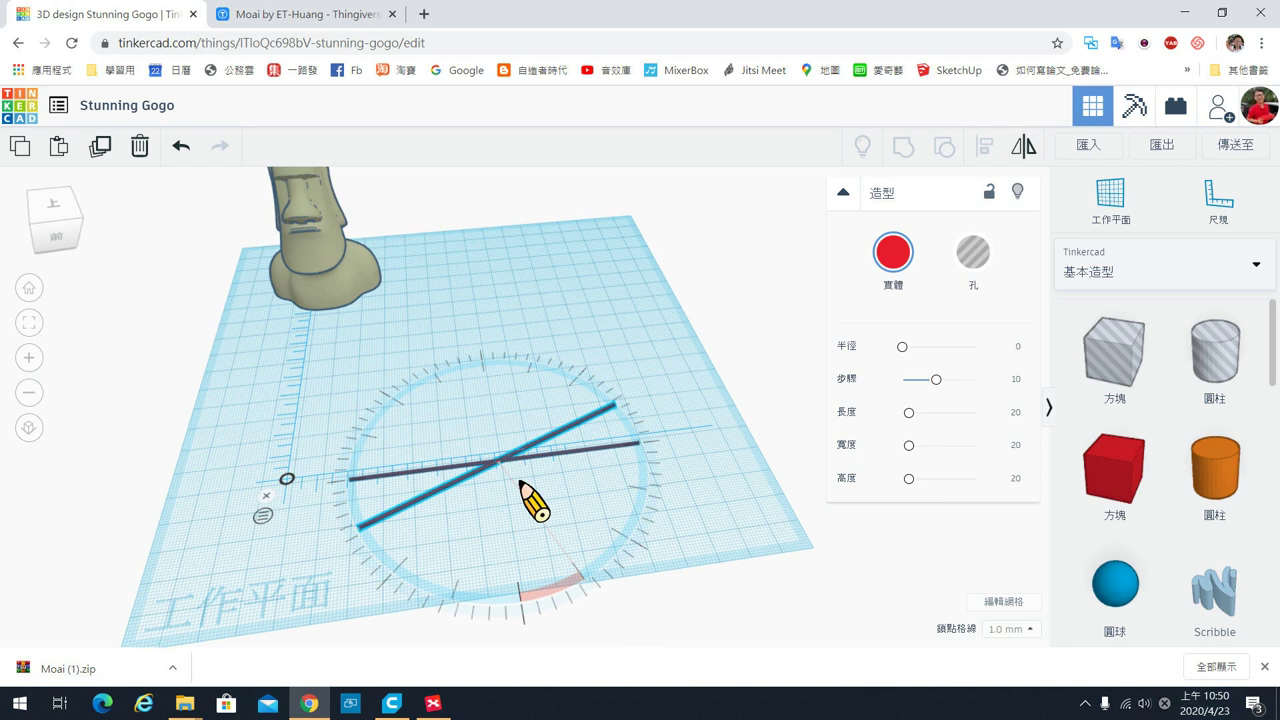
drag(521, 482, 521, 482)
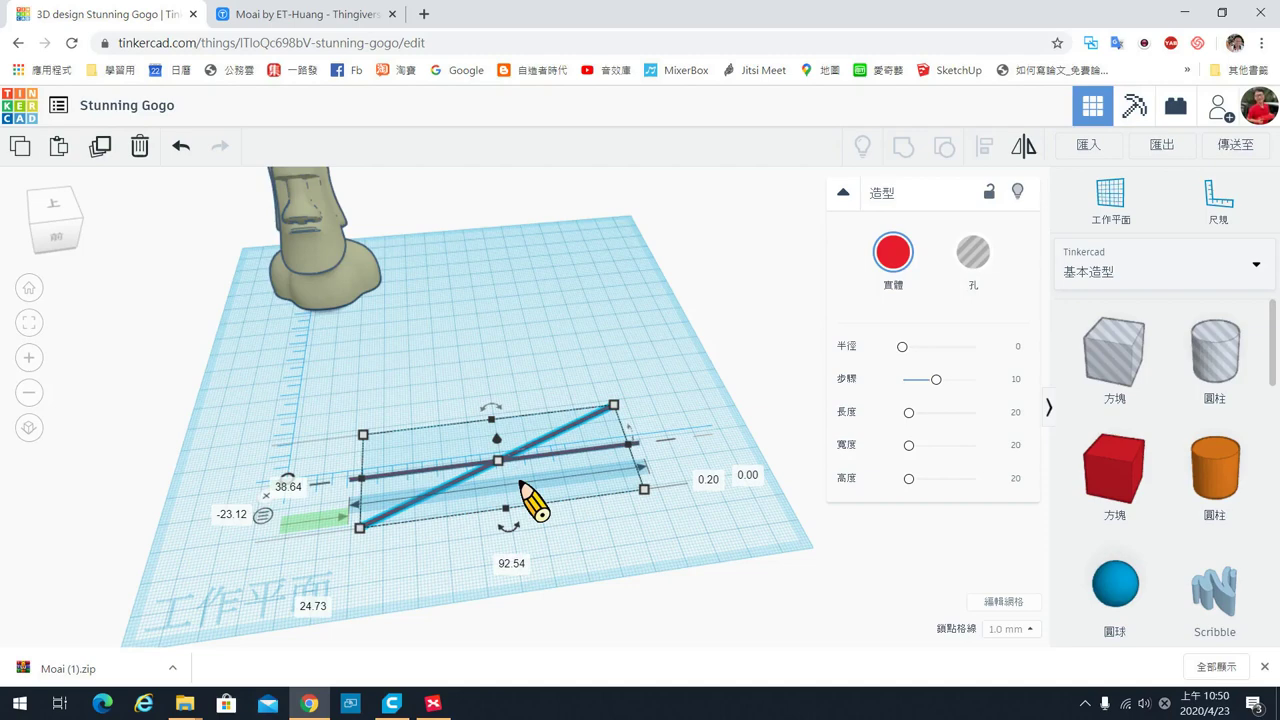
Duplicate the rotated bar four times with Ctrl+D so the copies radiate like a star.
key(ctrl+d)
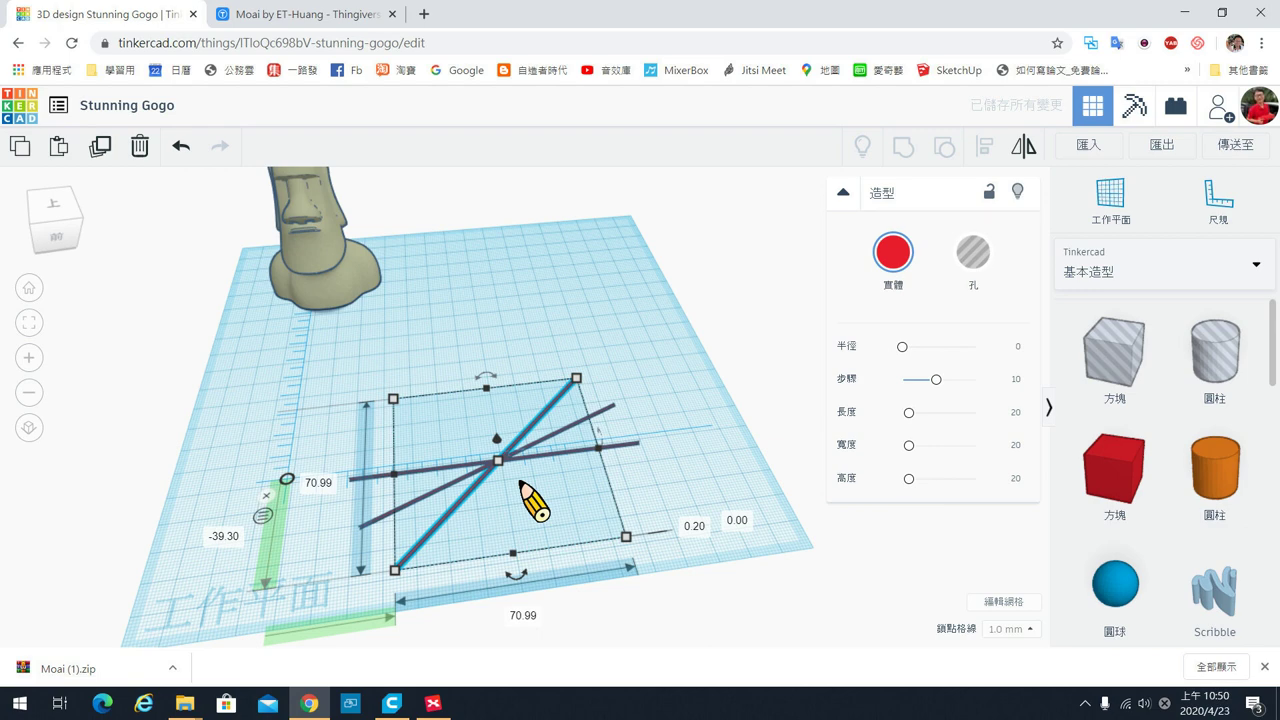
key(ctrl+d)
key(ctrl+d)
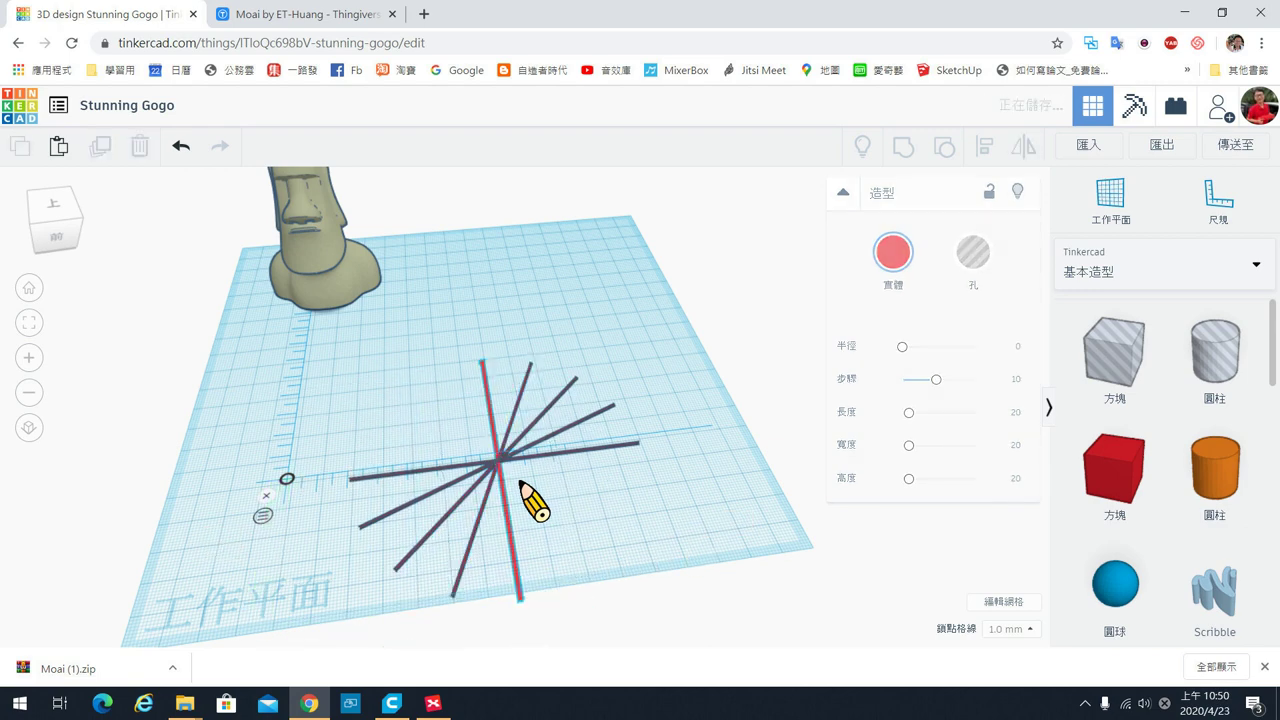
key(ctrl+d)
key(ctrl+d)
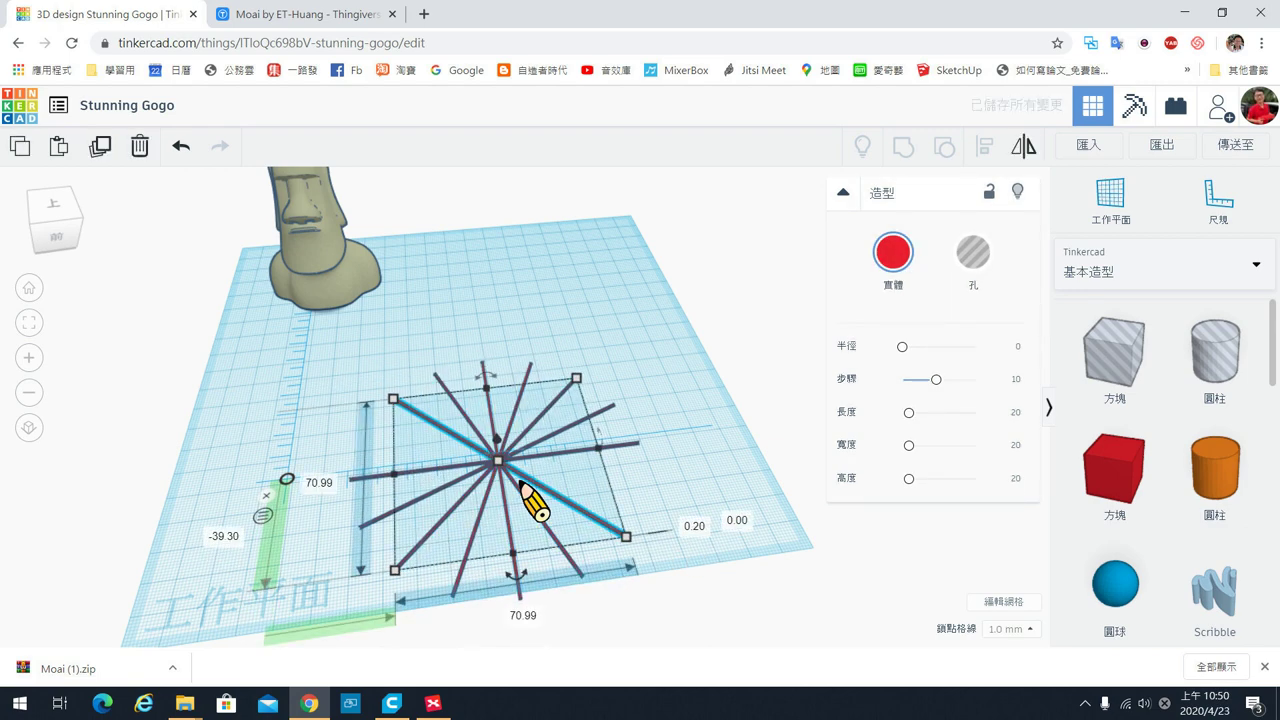
key(ctrl+d)
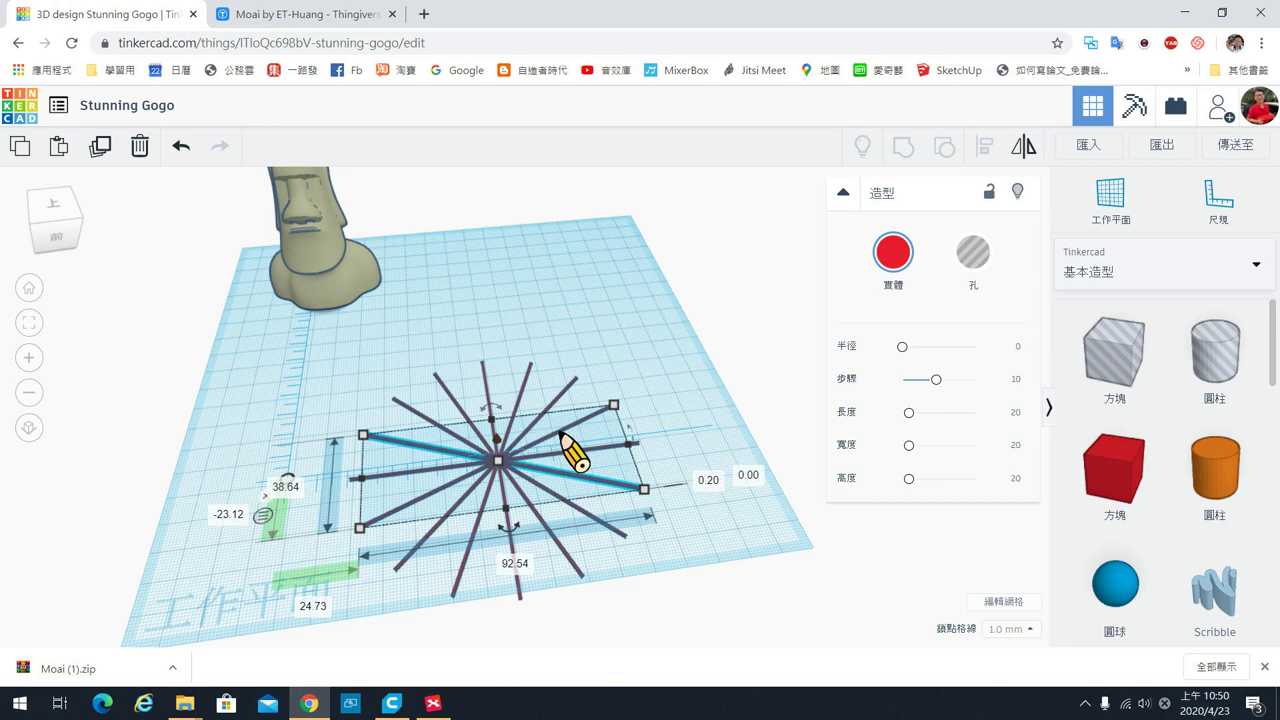
click(688, 448)
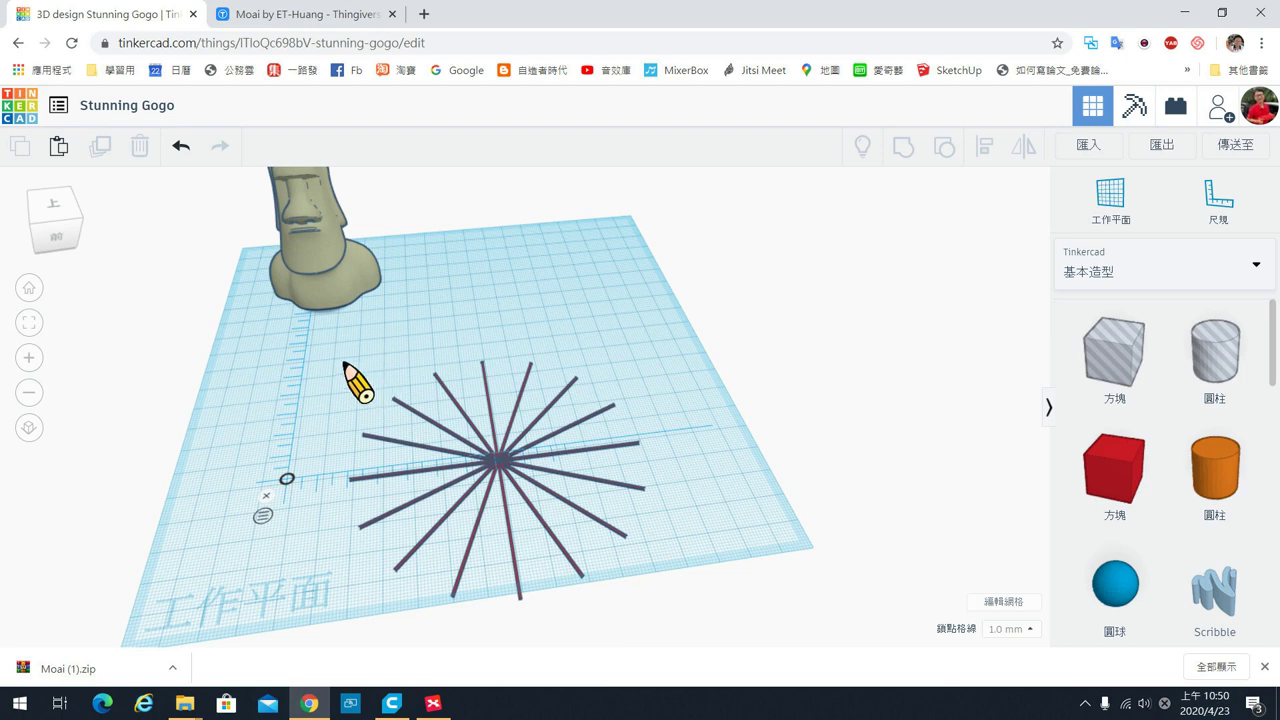
Box-select all the star's spokes, group them, and reselect the grouped star.
drag(320, 341, 688, 640)
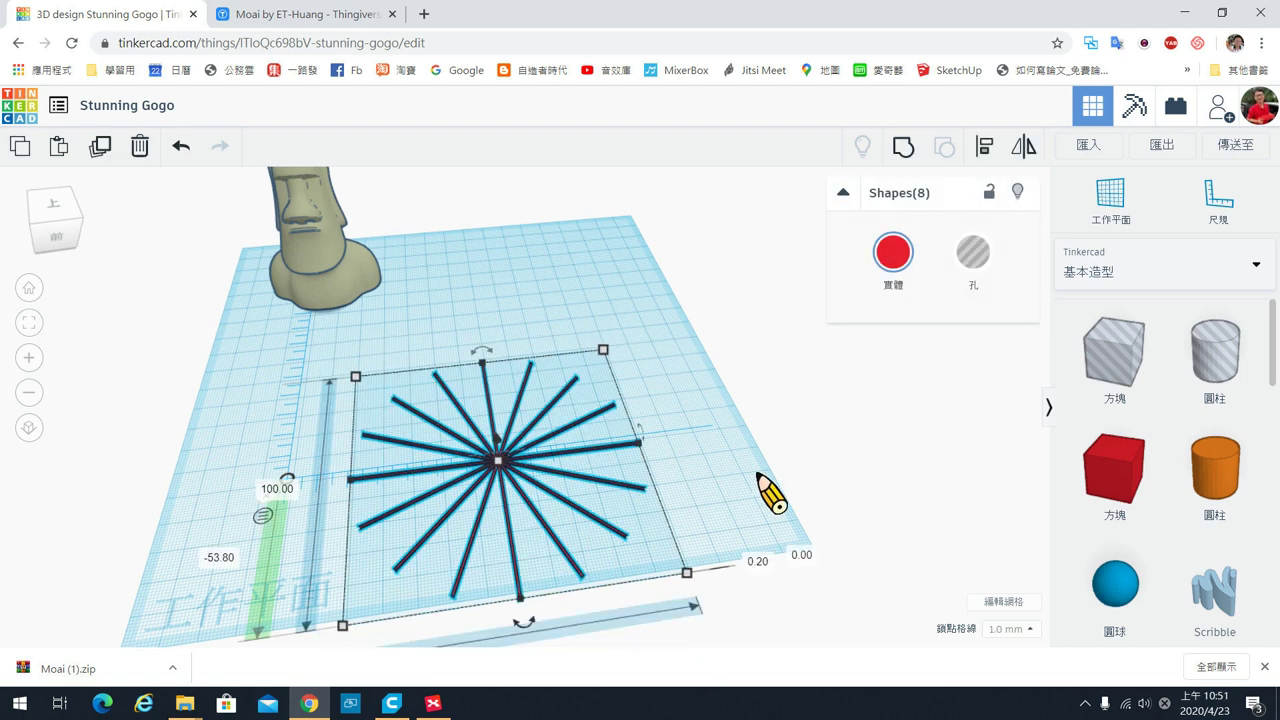
click(901, 147)
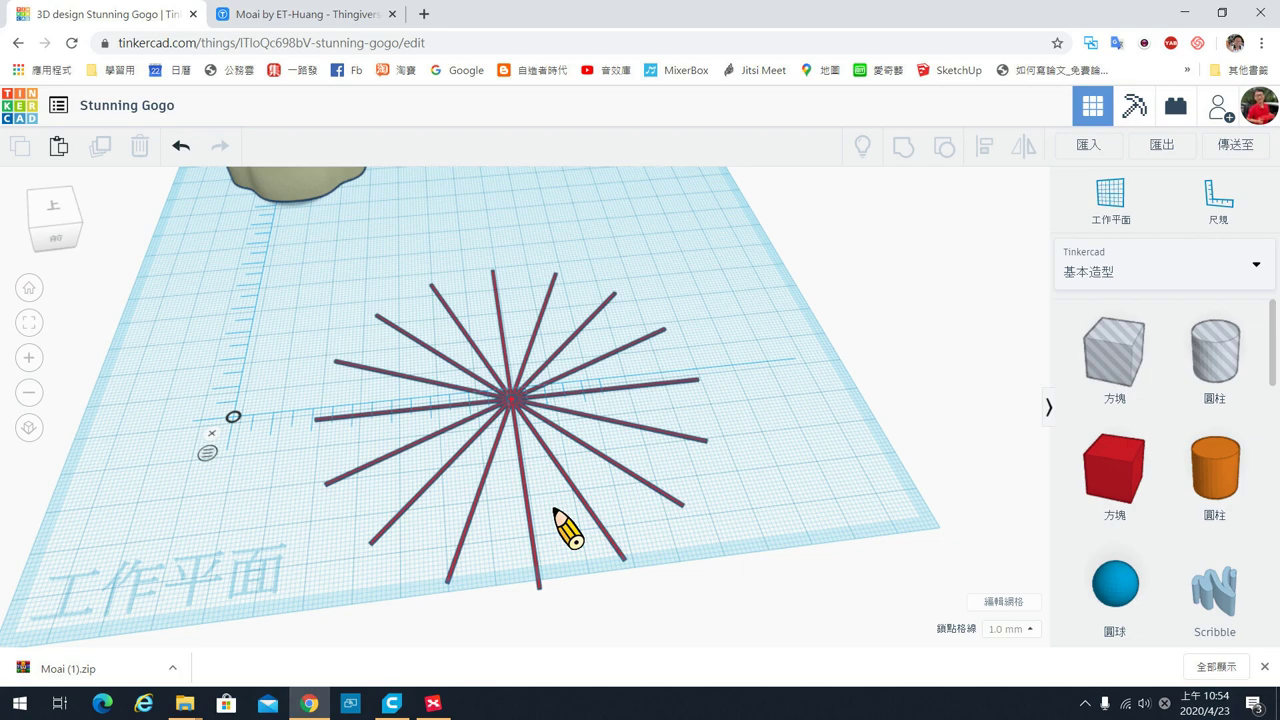
right_drag(726, 551, 746, 534)
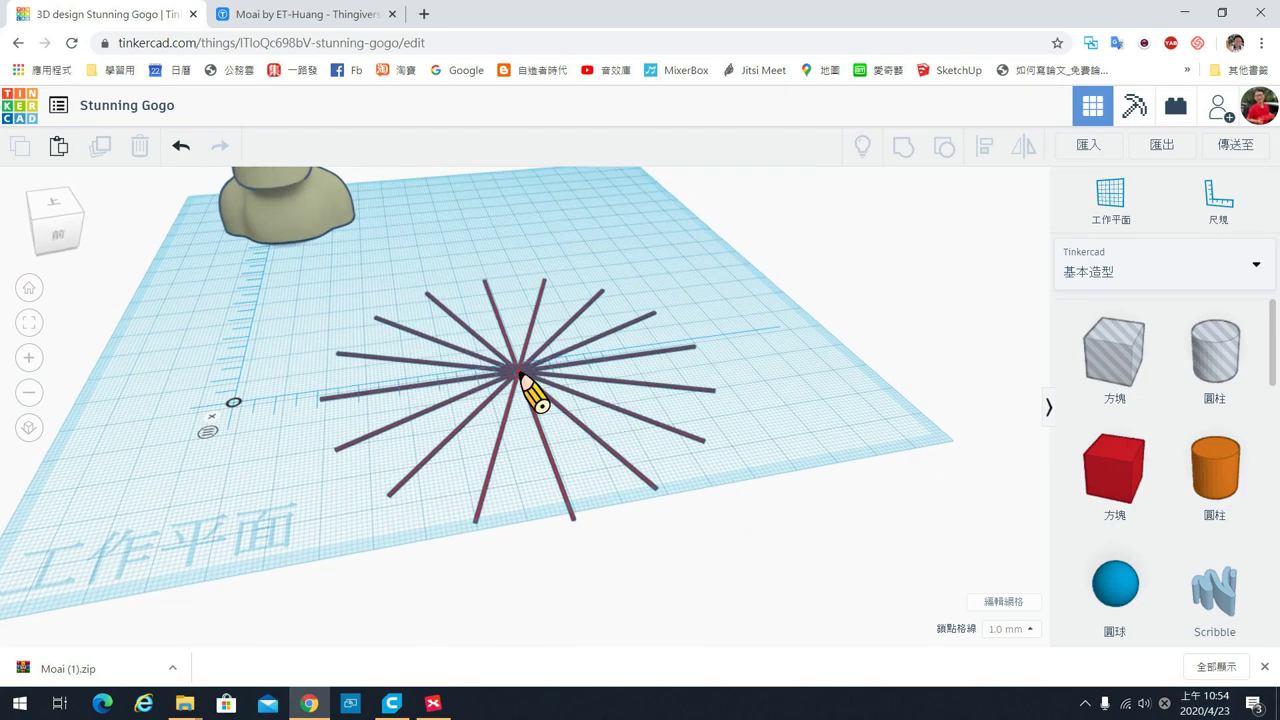
drag(318, 305, 712, 522)
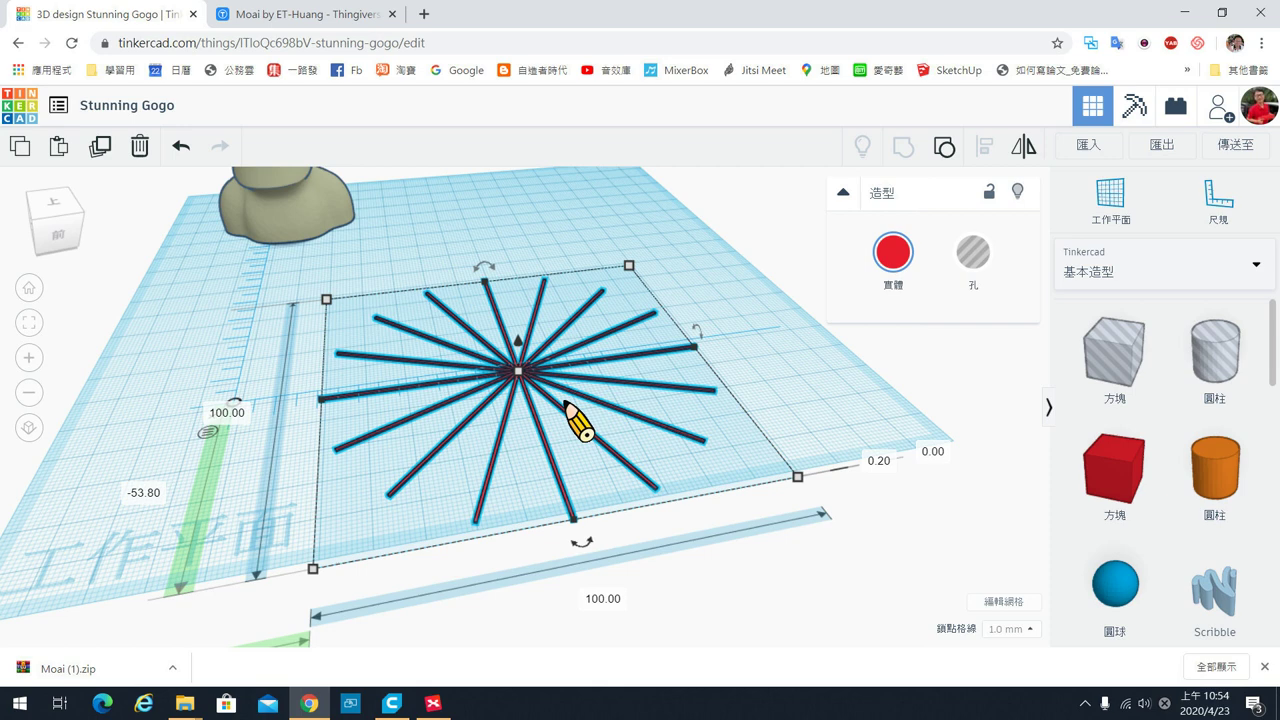
Duplicate the star, raising the copy 1 mm and rotating it between the original spokes.
key(ctrl+g)
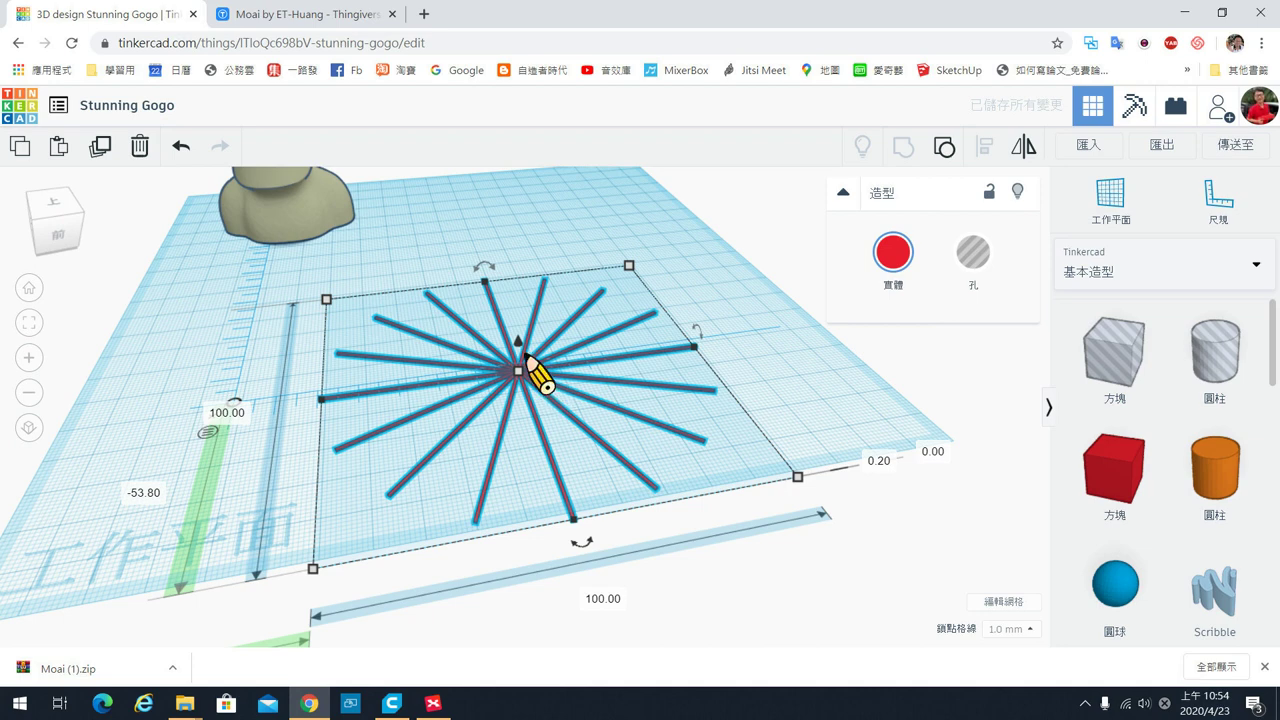
drag(522, 346, 520, 343)
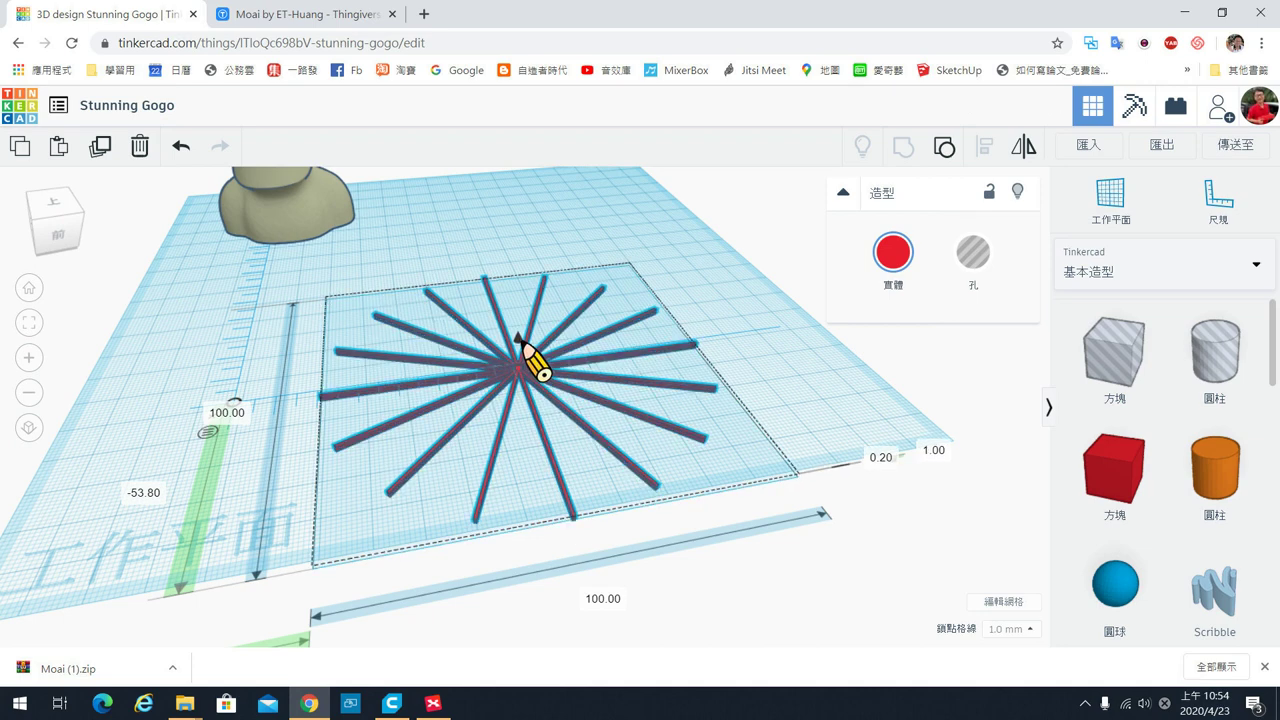
drag(520, 345, 522, 348)
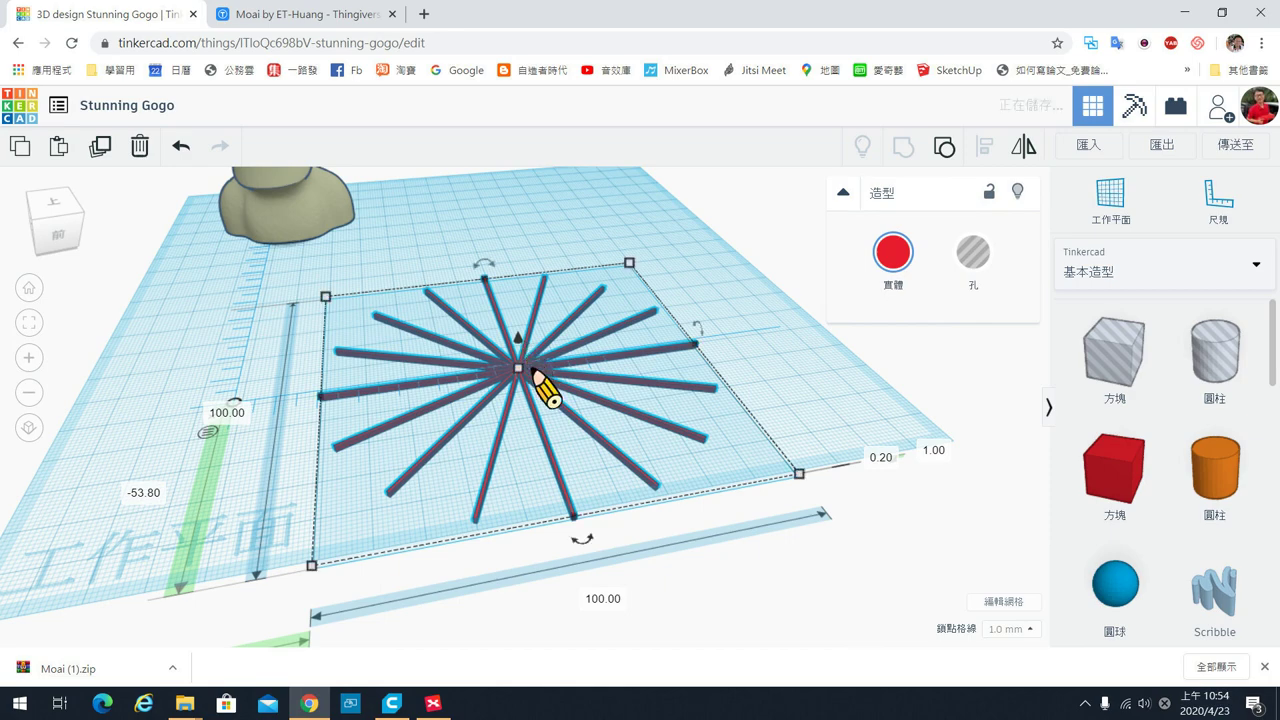
mouse_move(590, 562)
mouse_down()
mouse_move(705, 655)
mouse_move(777, 646)
mouse_move(669, 689)
mouse_move(737, 680)
mouse_up()
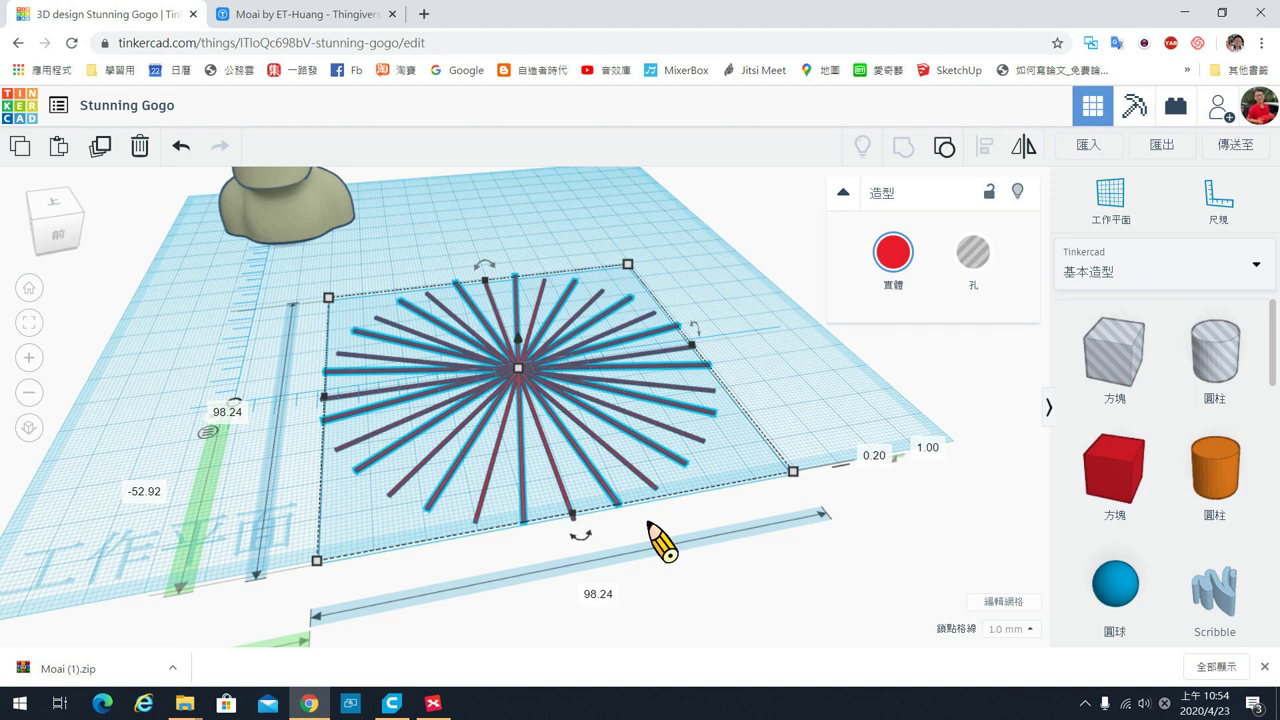
Repeat the raised, rotated duplicate five more times with Ctrl+D to fill the fan.
key(ctrl+d)
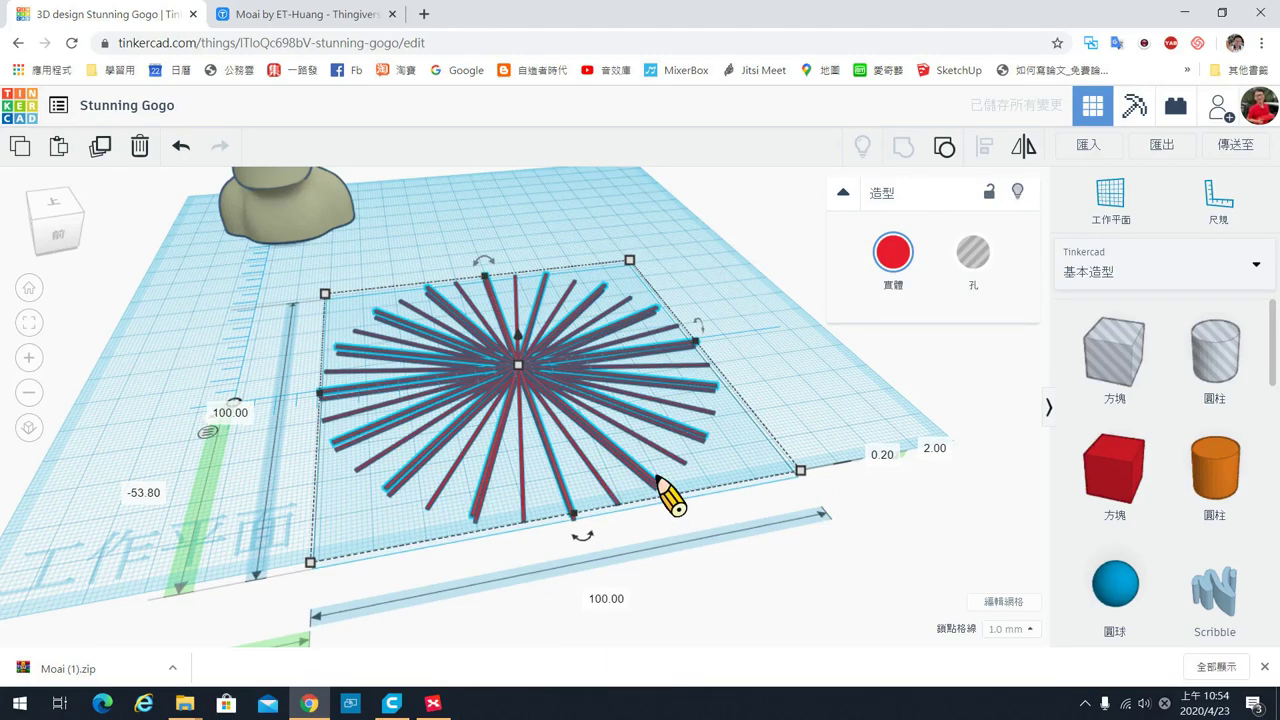
key(ctrl+d)
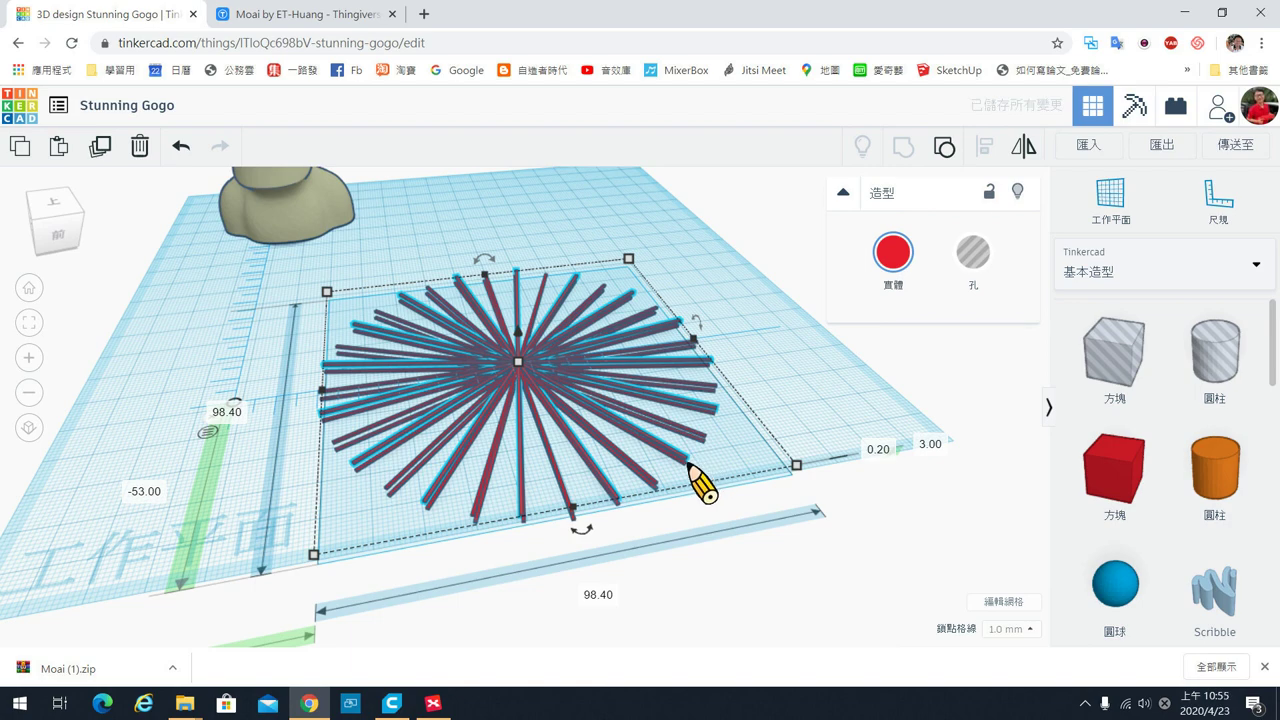
key(ctrl+d)
key(ctrl+d)
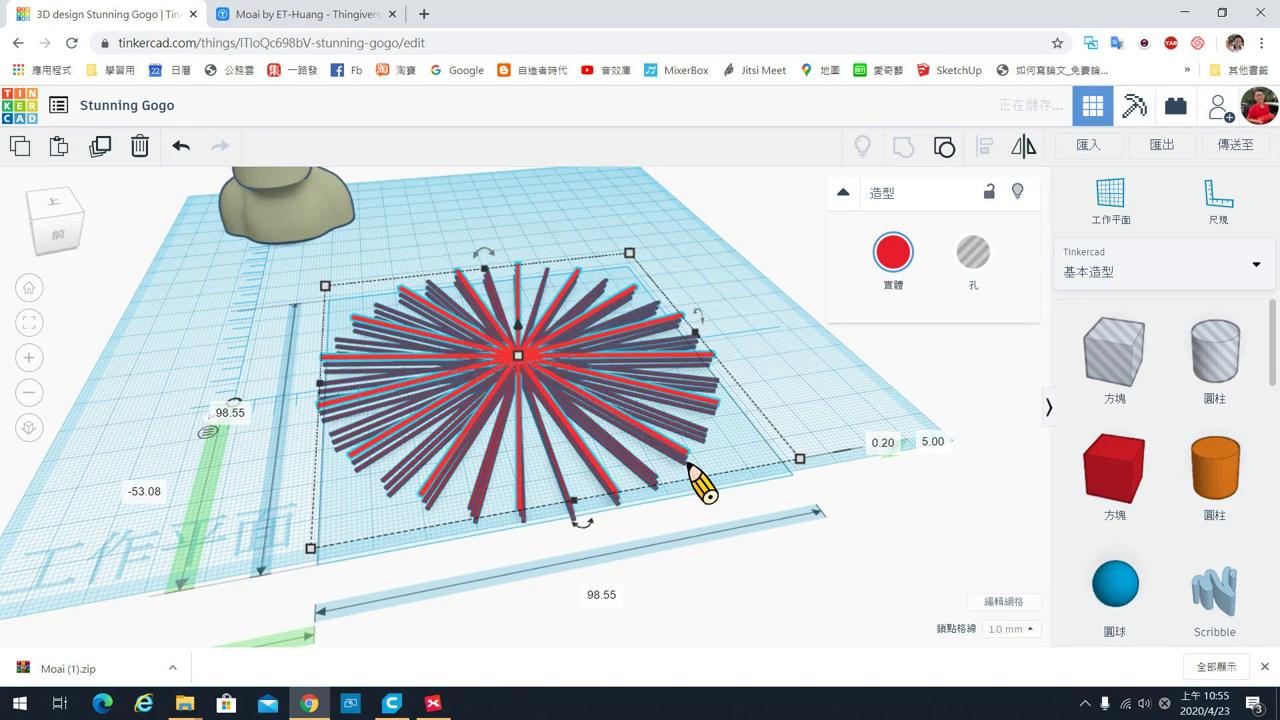
key(ctrl+d)
key(ctrl+d)
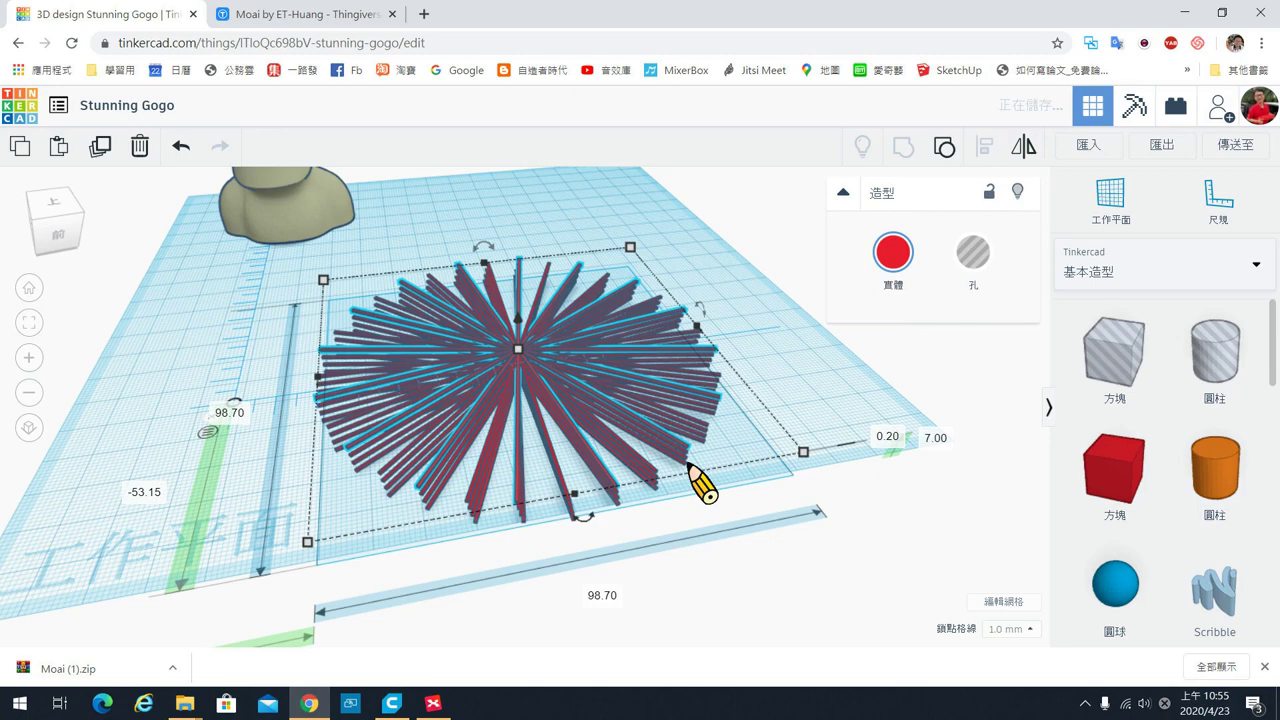
key(ctrl+d)
key(ctrl+d)
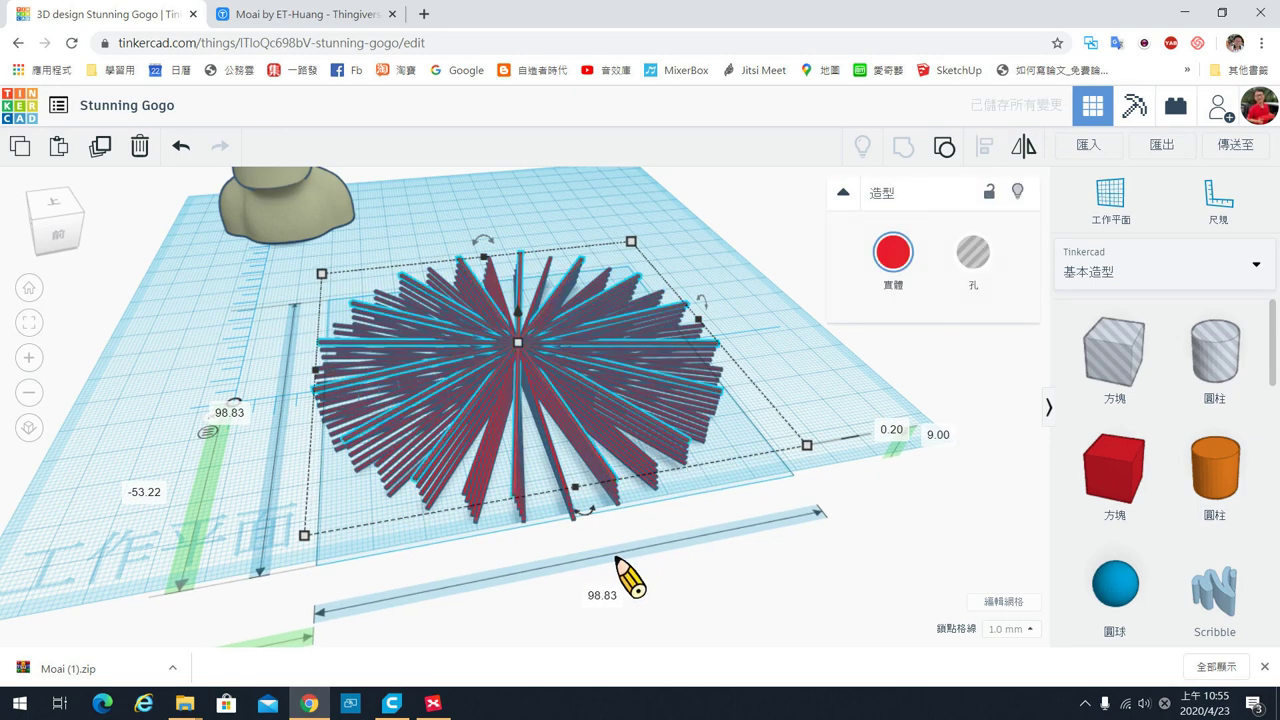
mouse_move(700, 586)
right_down()
mouse_move(608, 557)
mouse_move(590, 537)
mouse_move(777, 537)
mouse_move(749, 591)
right_up()
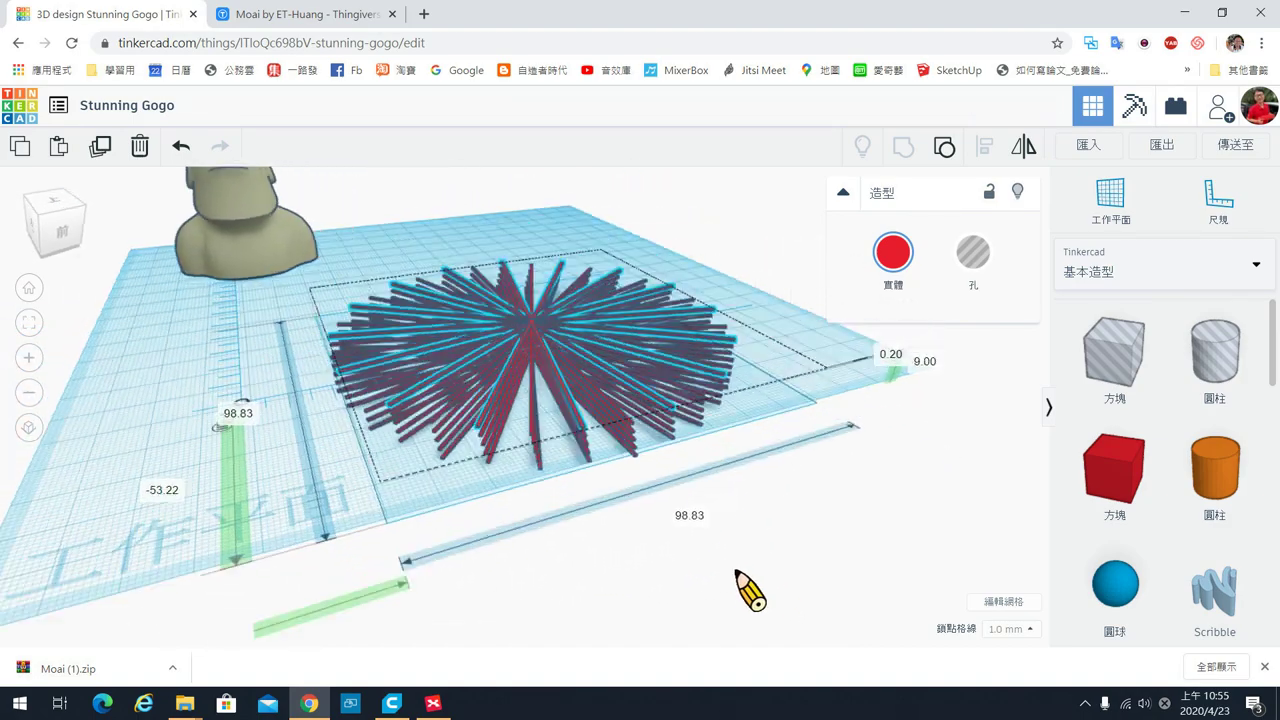
scroll(700, 550, up, 2)
scroll(789, 549, up, 2)
scroll(809, 571, up, 2)
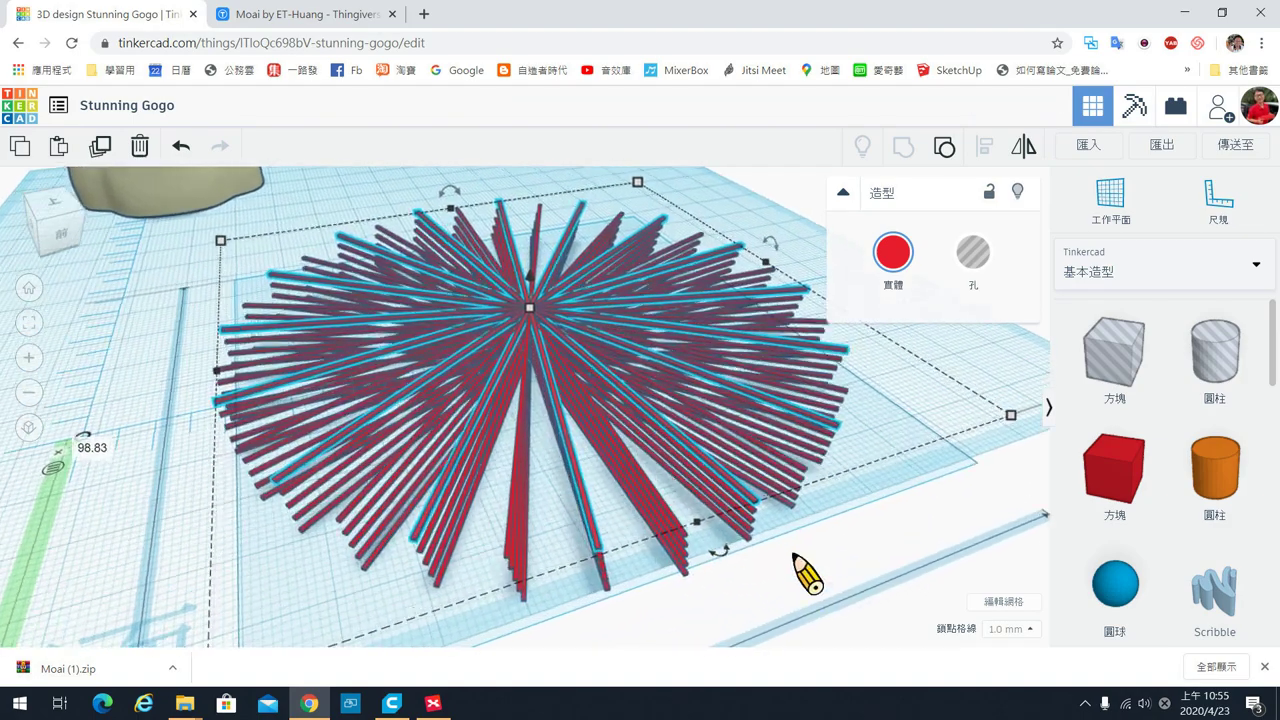
scroll(955, 607, up, 2)
scroll(865, 600, down, 2)
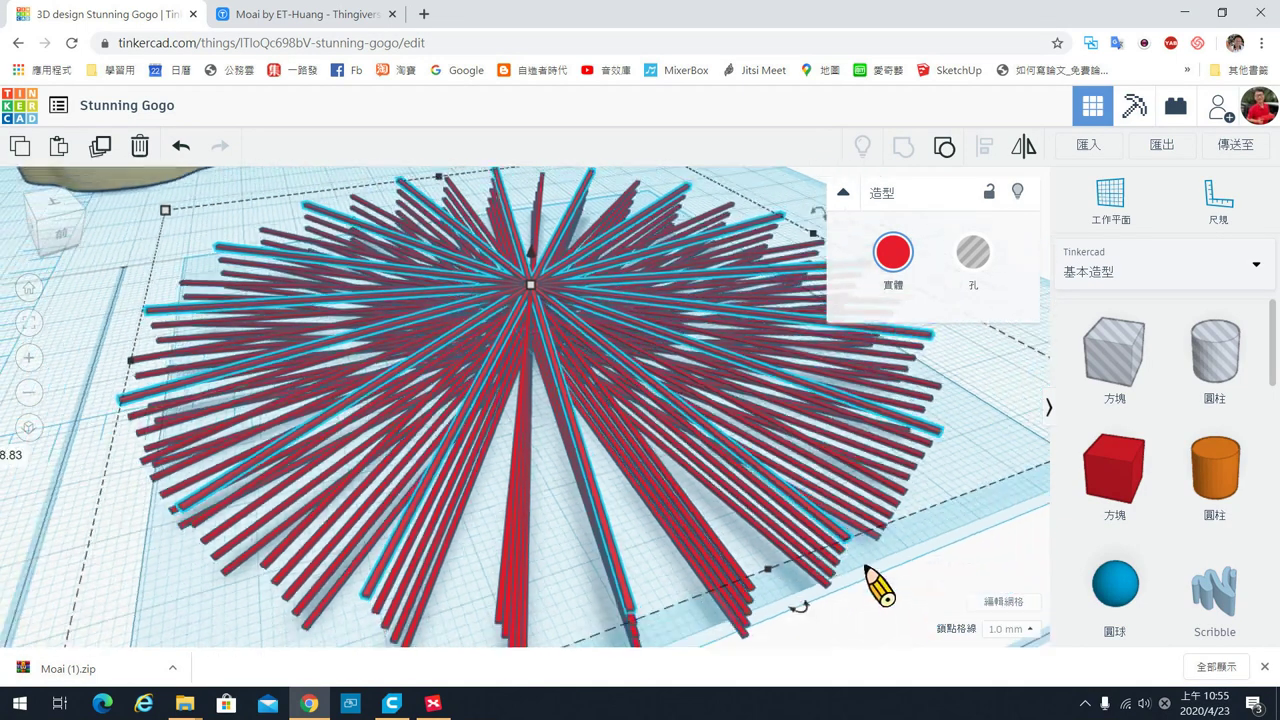
scroll(875, 575, down, 2)
mouse_move(867, 545)
right_down()
mouse_move(737, 576)
mouse_move(750, 559)
mouse_move(737, 586)
mouse_move(771, 580)
mouse_move(671, 594)
right_up()
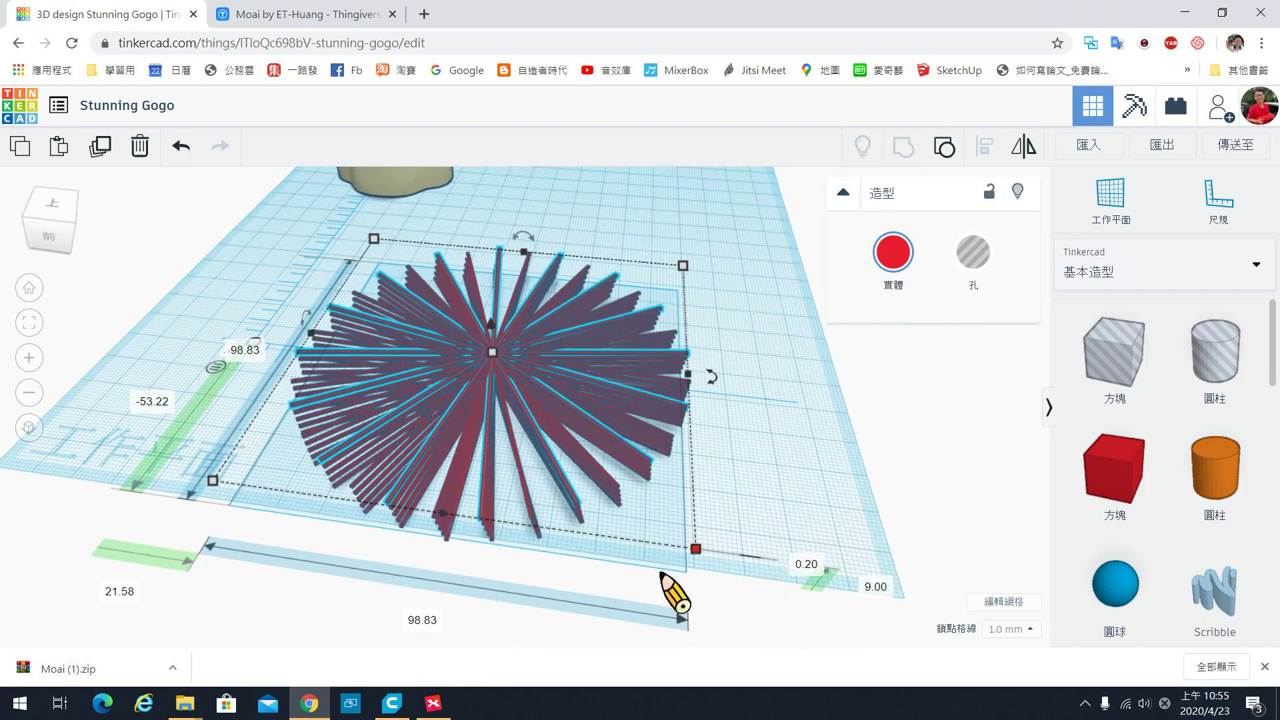
Drag-select all the stacked spoke layers to merge them into one fan.
click(615, 615)
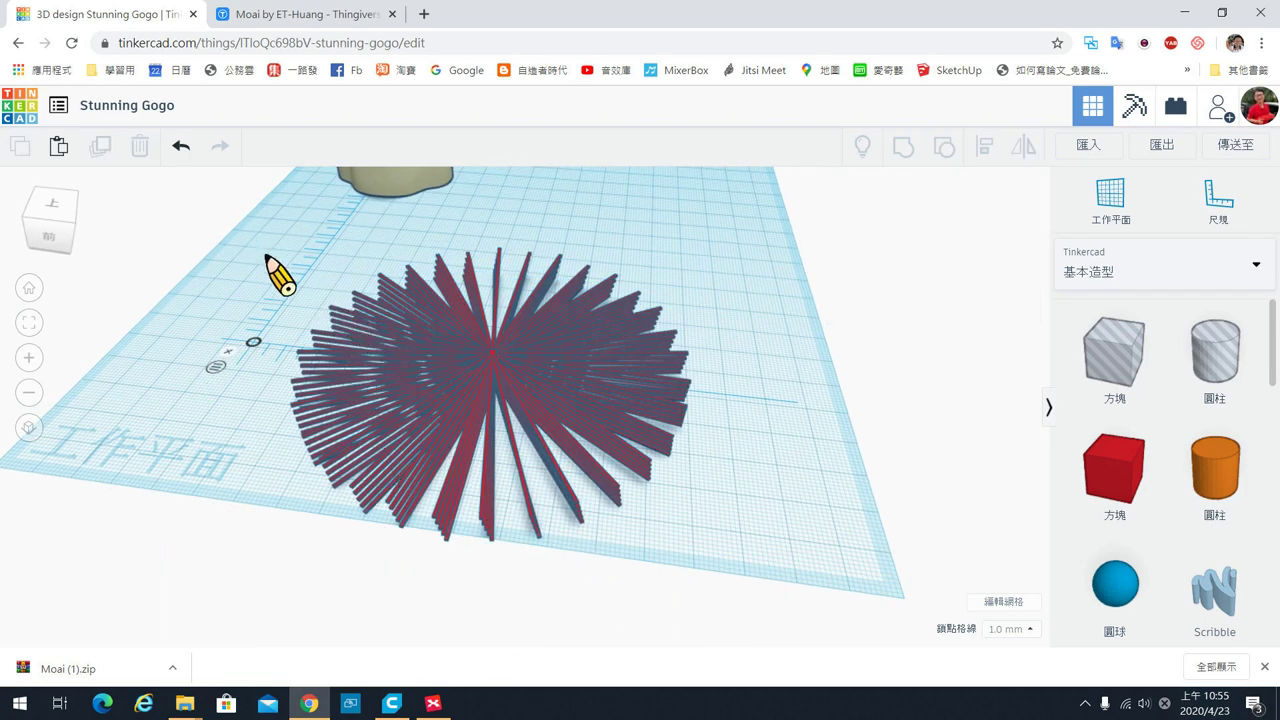
mouse_move(260, 246)
mouse_down()
mouse_move(597, 468)
mouse_move(742, 604)
mouse_up()
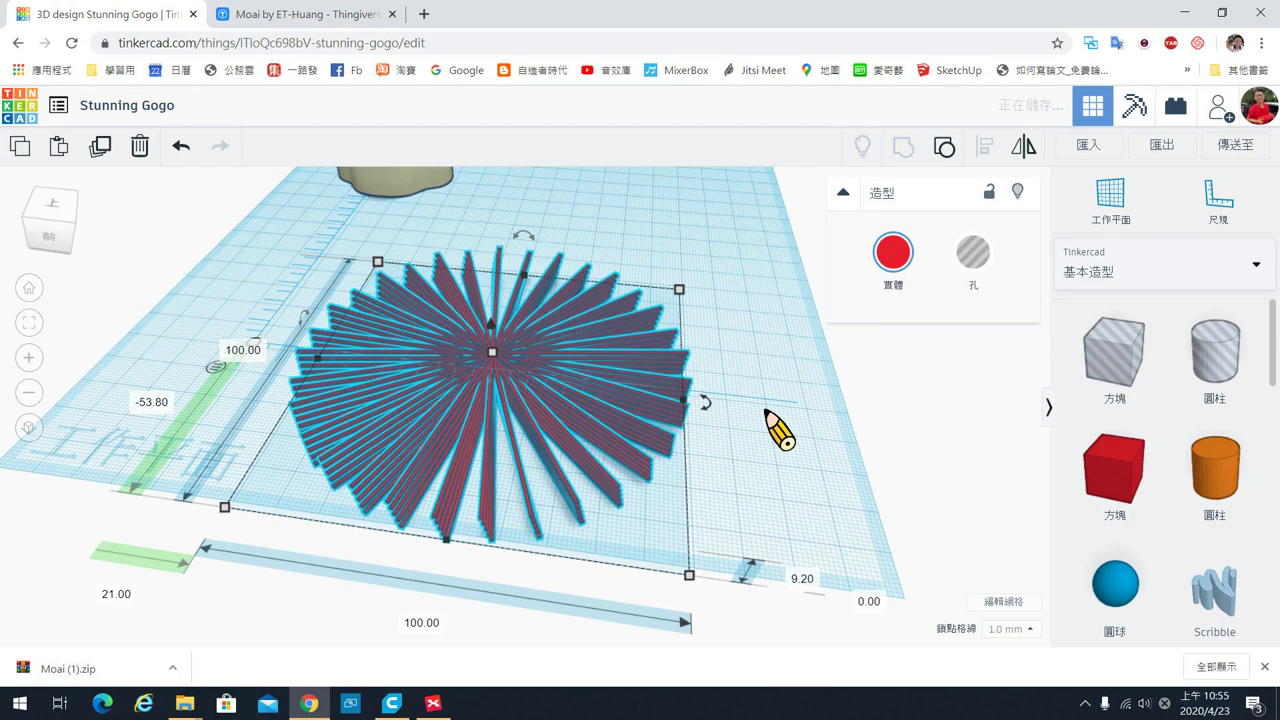
scroll(771, 420, down, 1)
scroll(765, 430, down, 2)
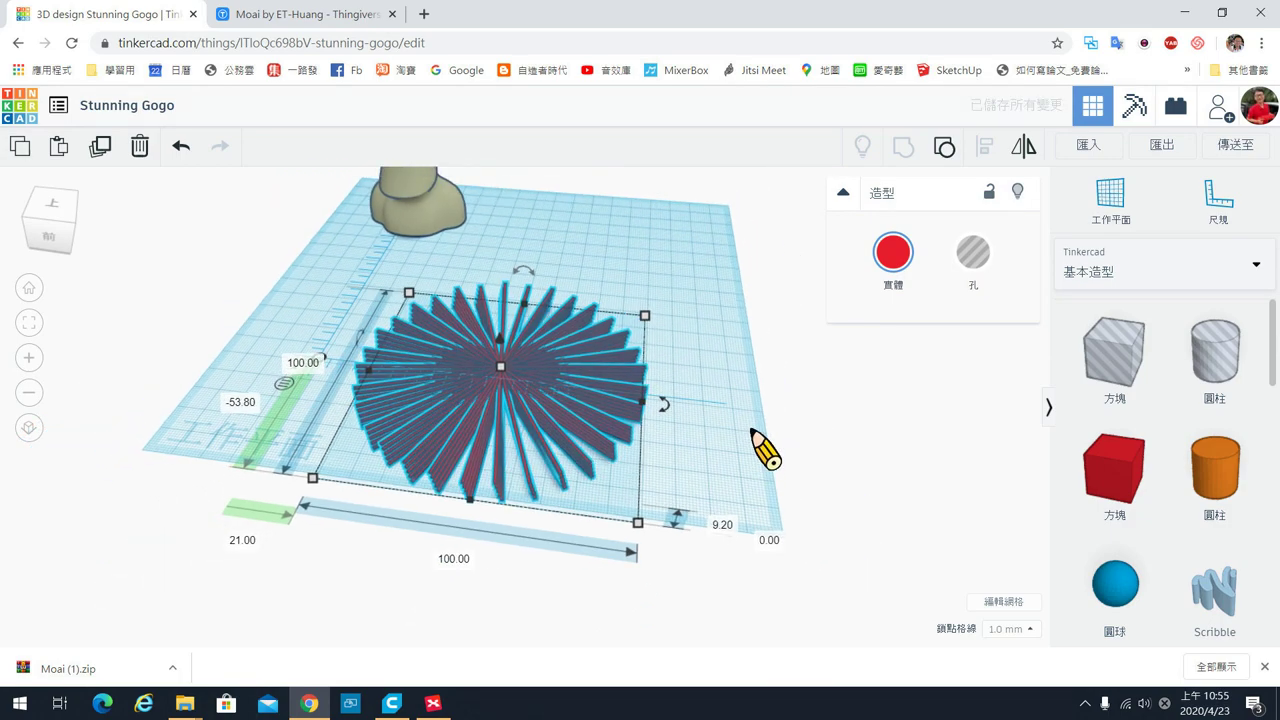
Tilt the view and select both the Moai and the spoke fan together.
click(765, 450)
right_drag(765, 450, 685, 372)
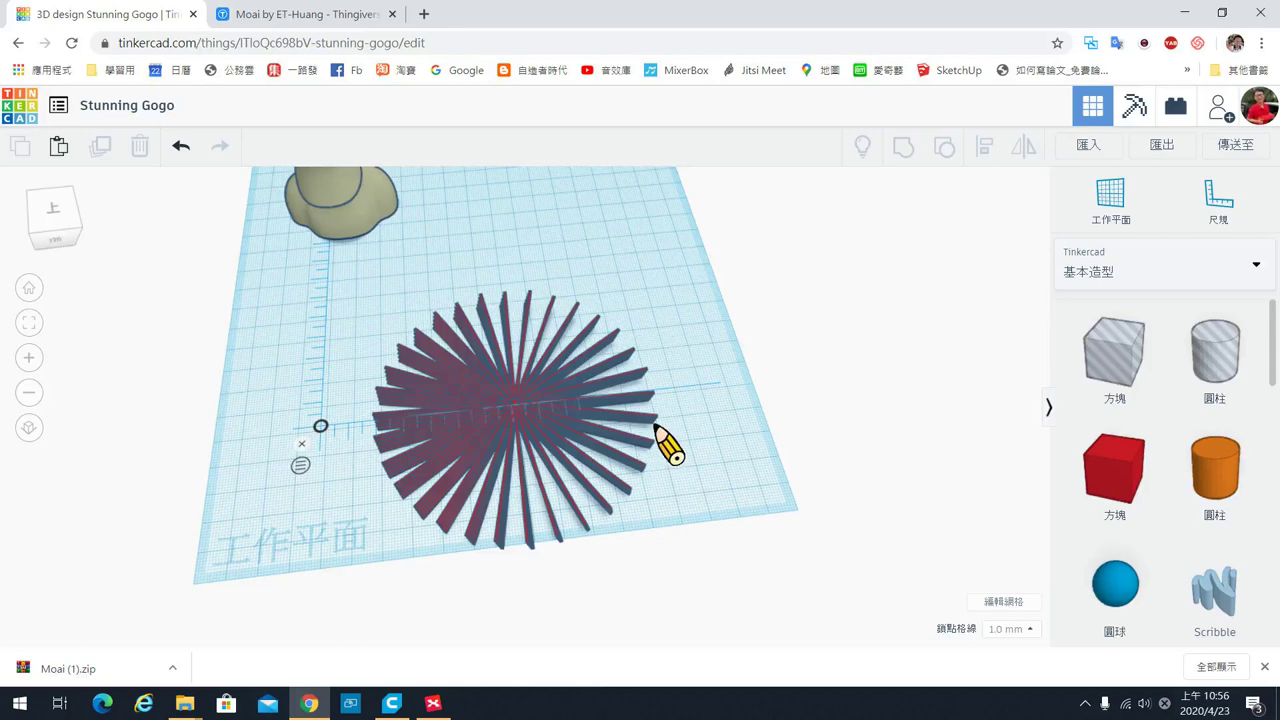
scroll(478, 412, down, 2)
right_drag(486, 414, 634, 471)
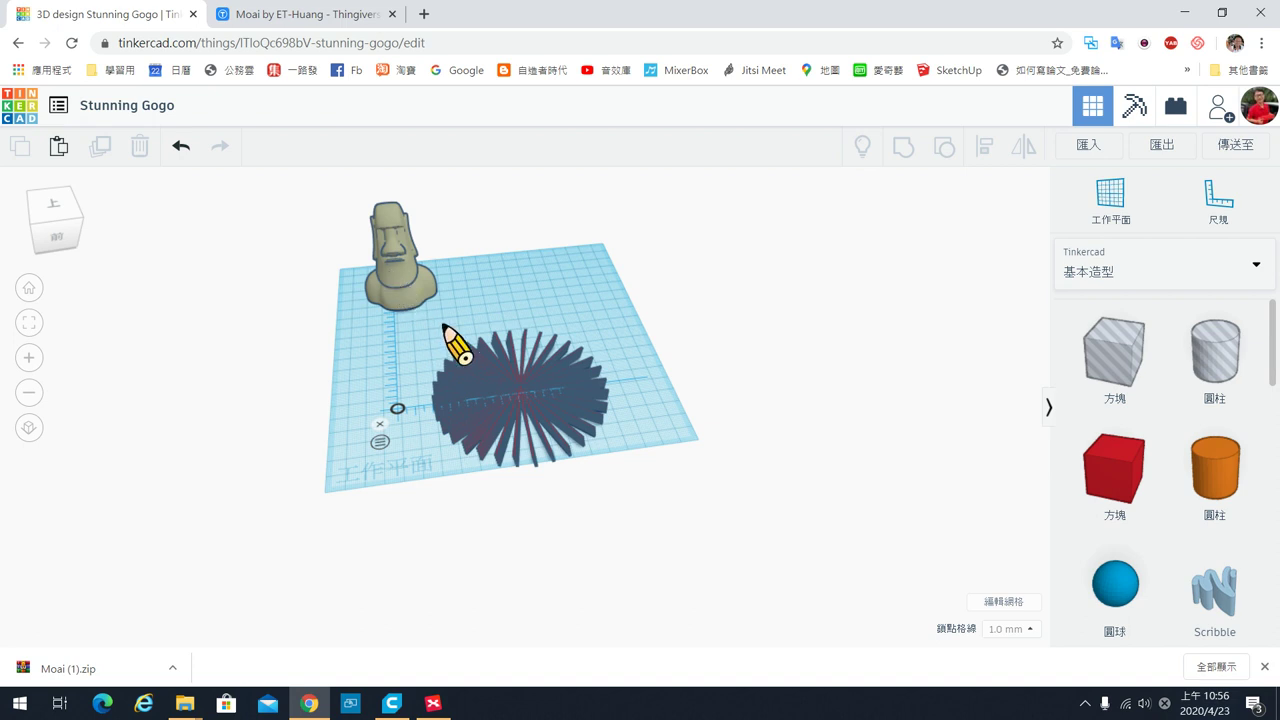
drag(302, 210, 700, 543)
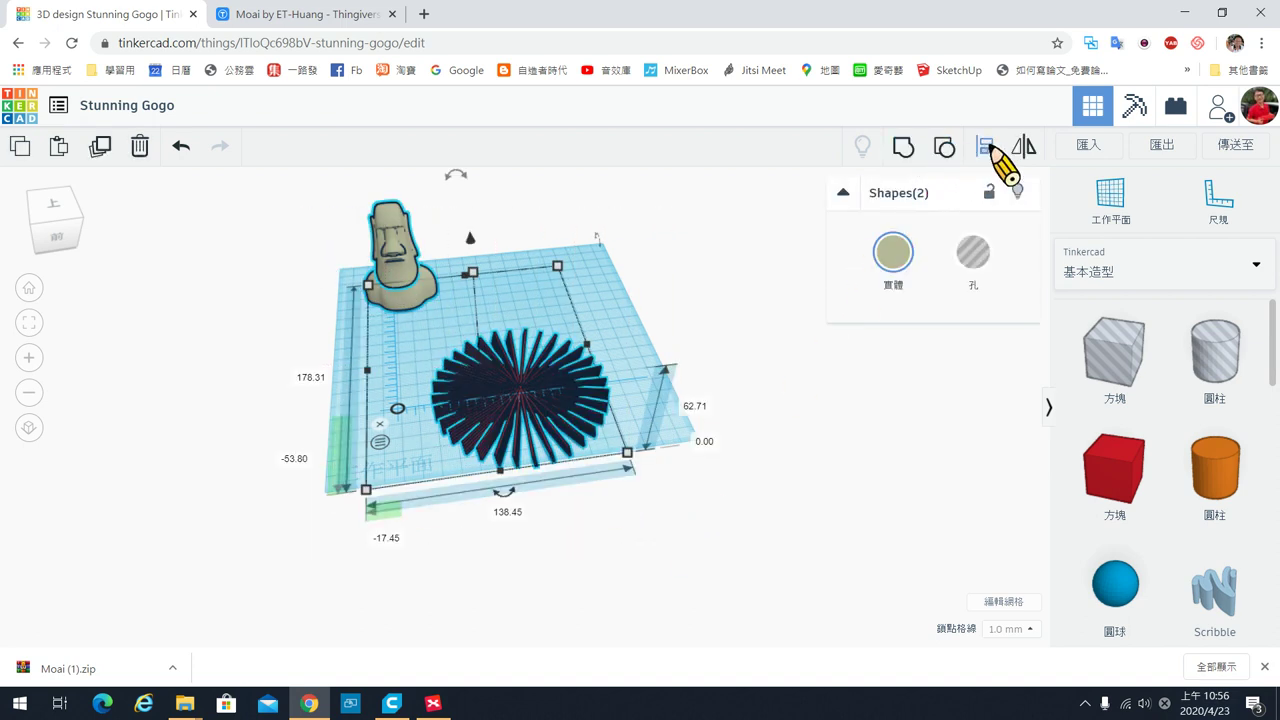
Align the Moai and fan on the centre handles of both horizontal axes.
click(993, 150)
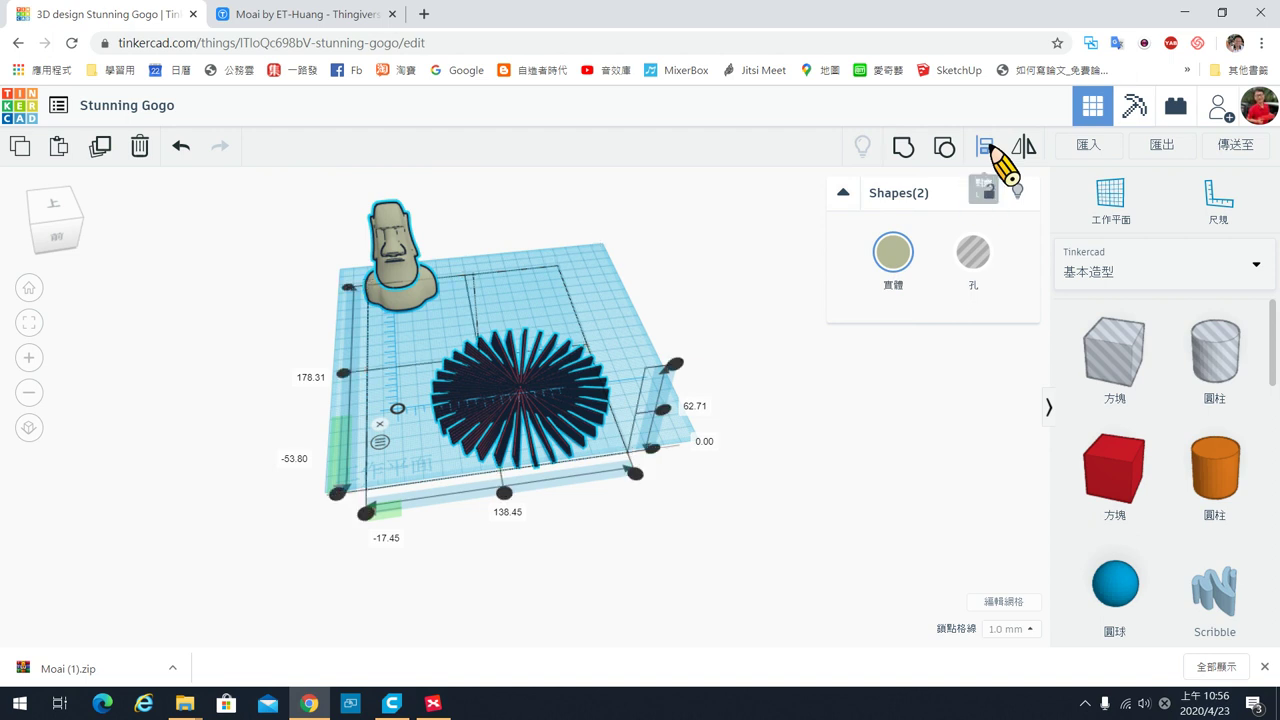
click(344, 374)
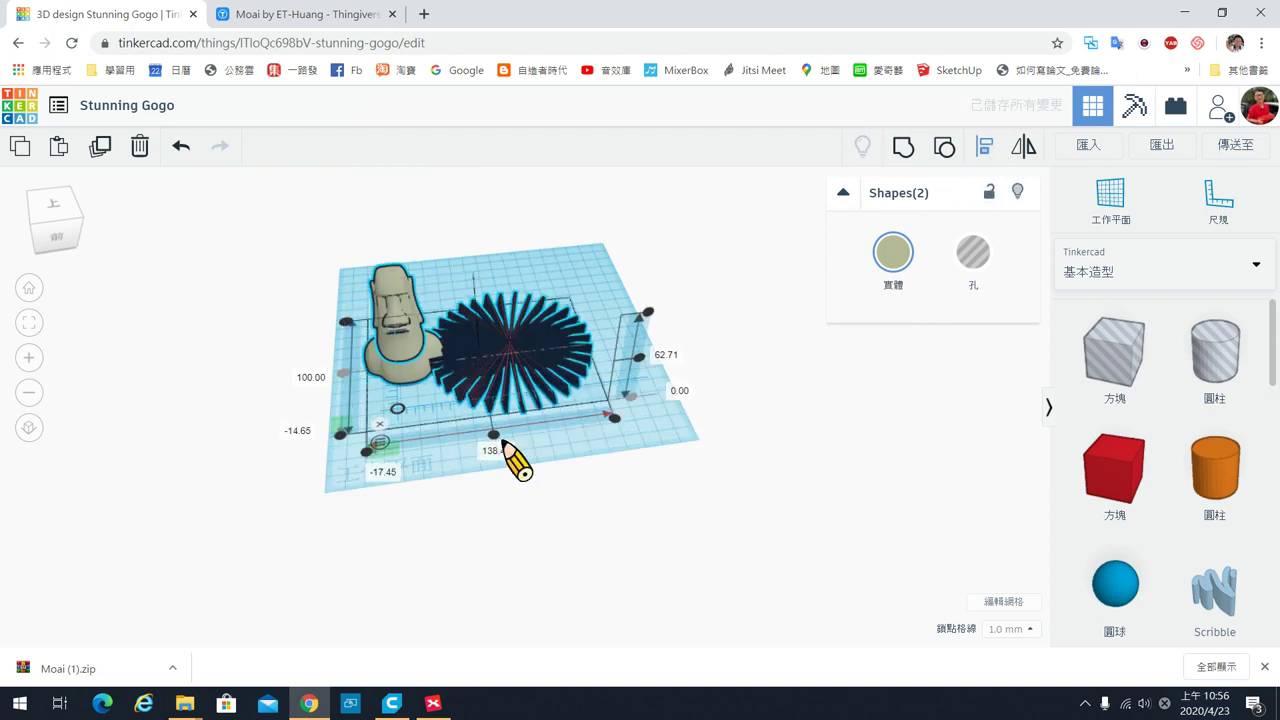
click(496, 437)
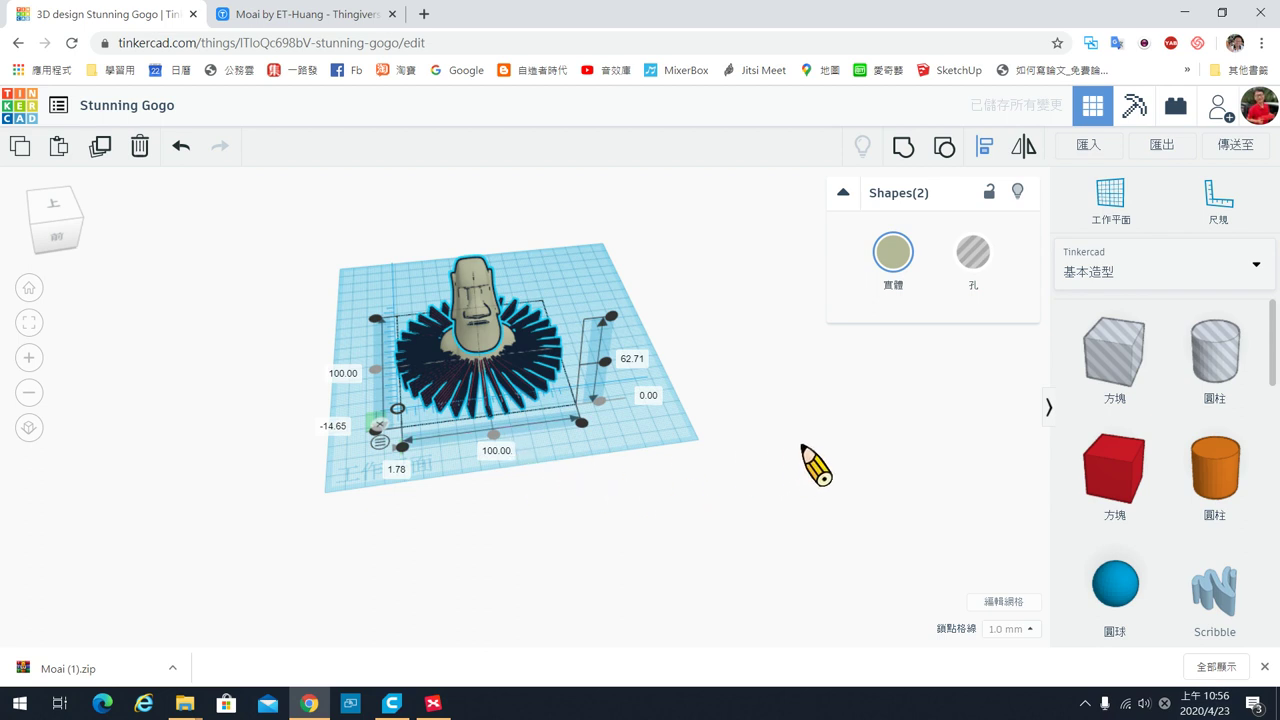
click(820, 415)
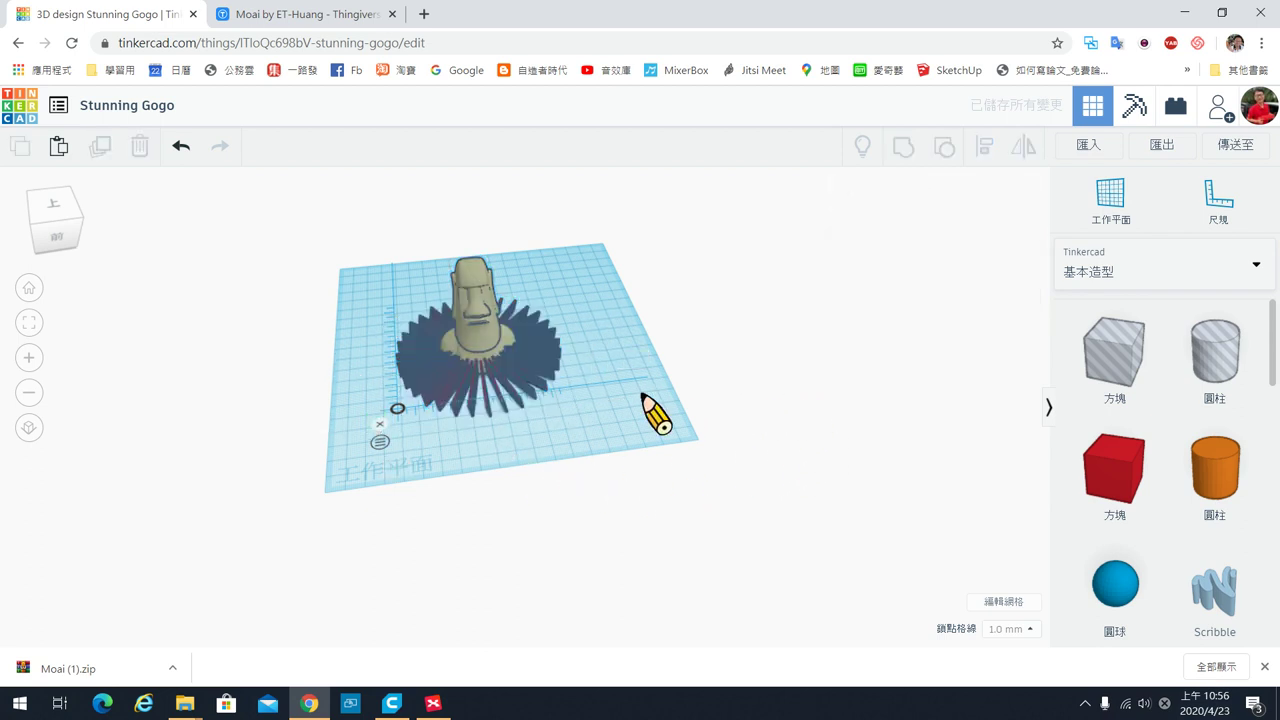
click(556, 389)
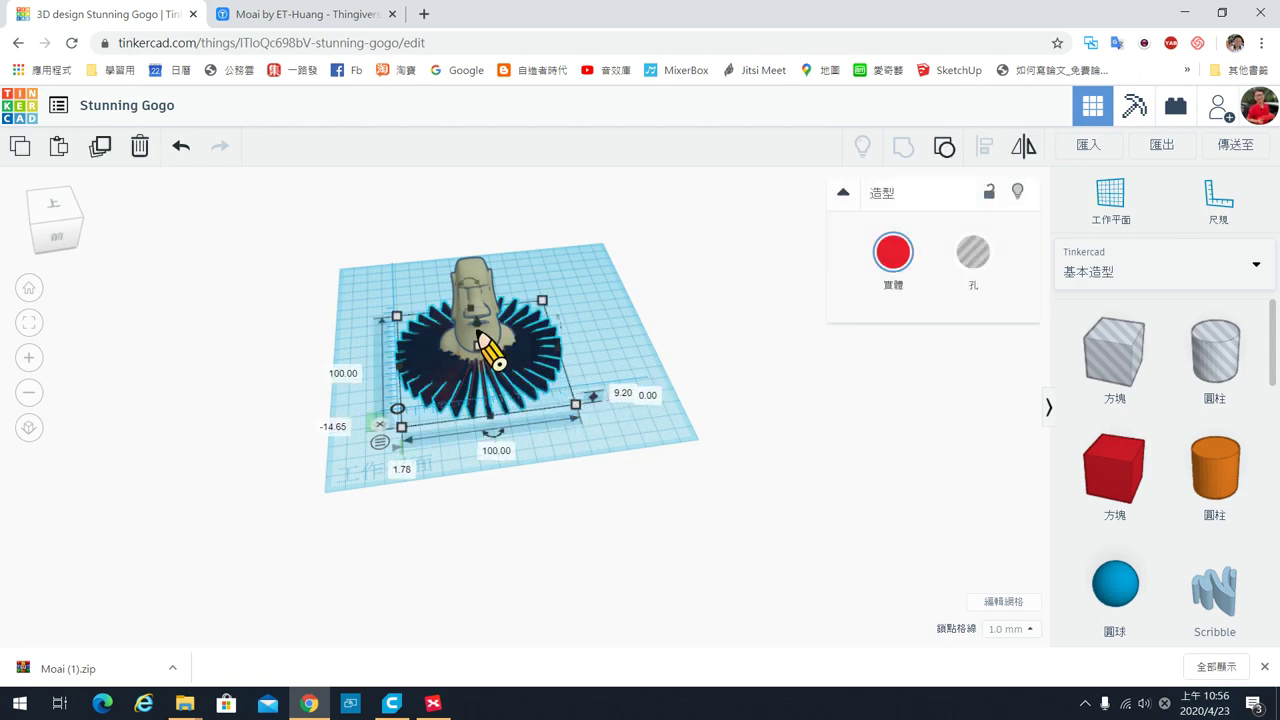
scroll(492, 345, up, 2)
scroll(491, 337, up, 3)
scroll(554, 371, up, 2)
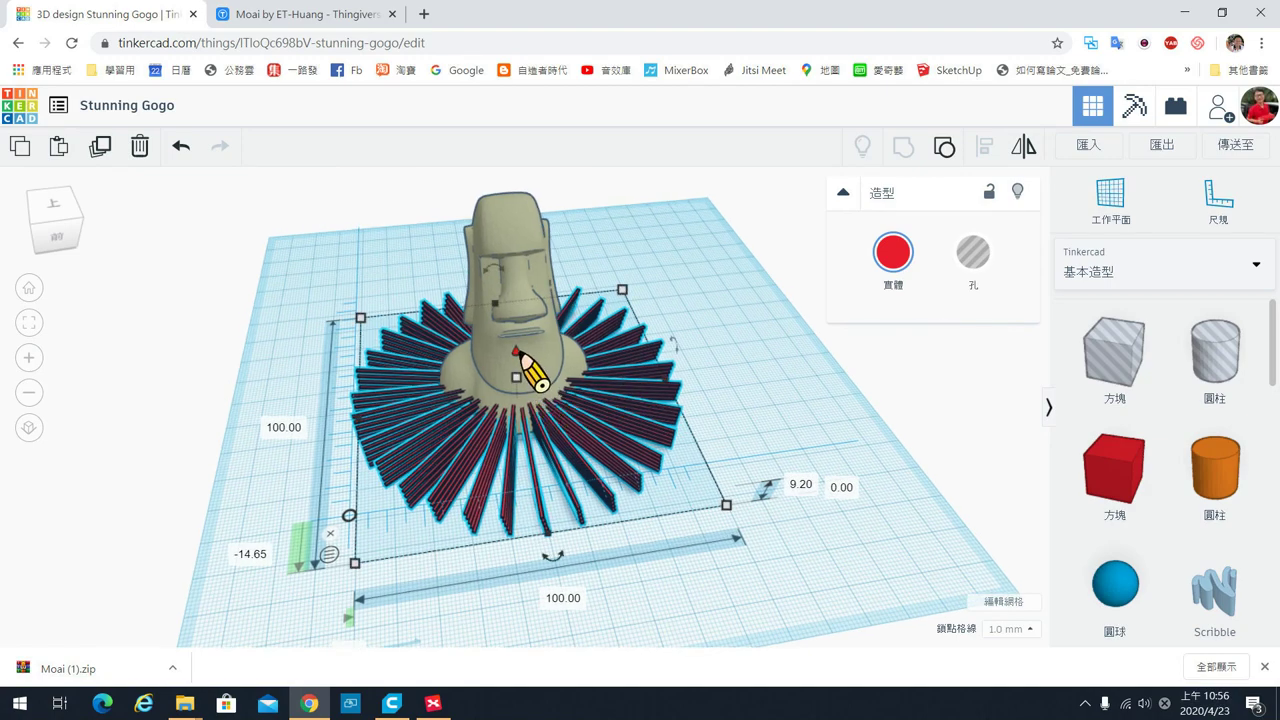
drag(517, 352, 515, 184)
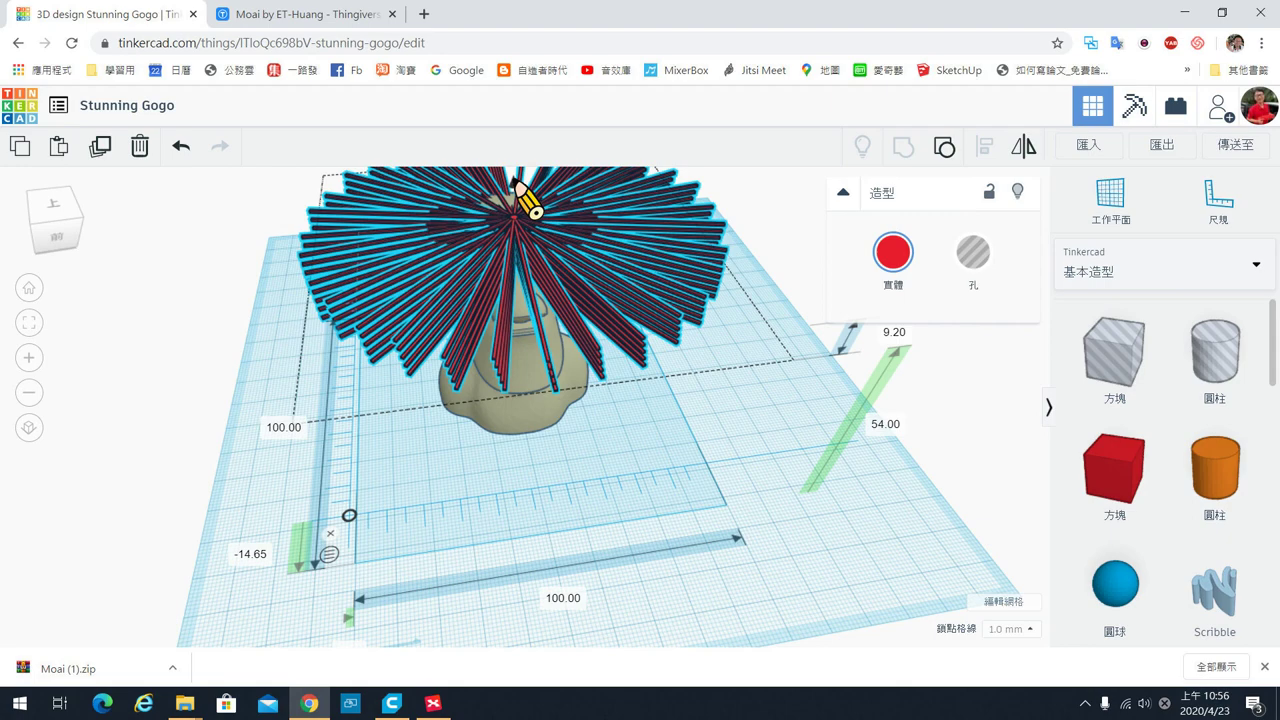
mouse_move(671, 443)
right_down()
mouse_move(663, 366)
mouse_move(660, 388)
mouse_move(851, 420)
mouse_move(840, 449)
mouse_move(531, 517)
mouse_move(569, 523)
mouse_move(572, 320)
right_up()
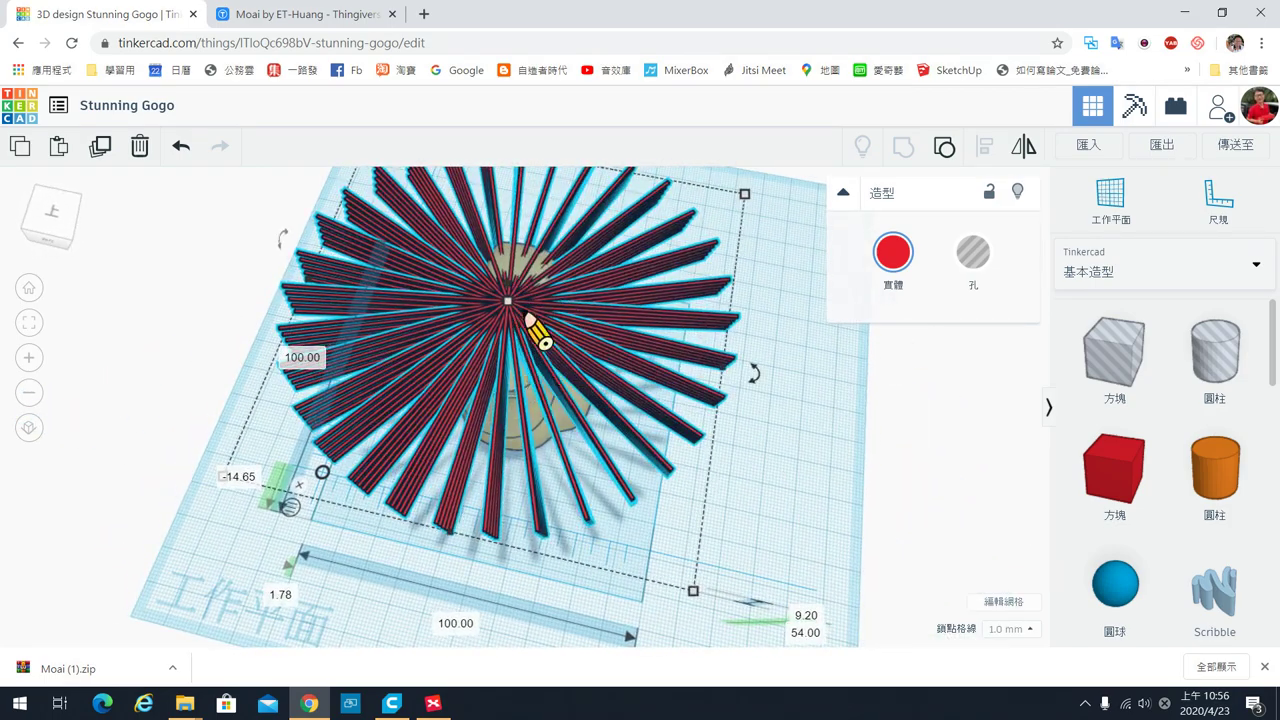
right_drag(562, 607, 610, 619)
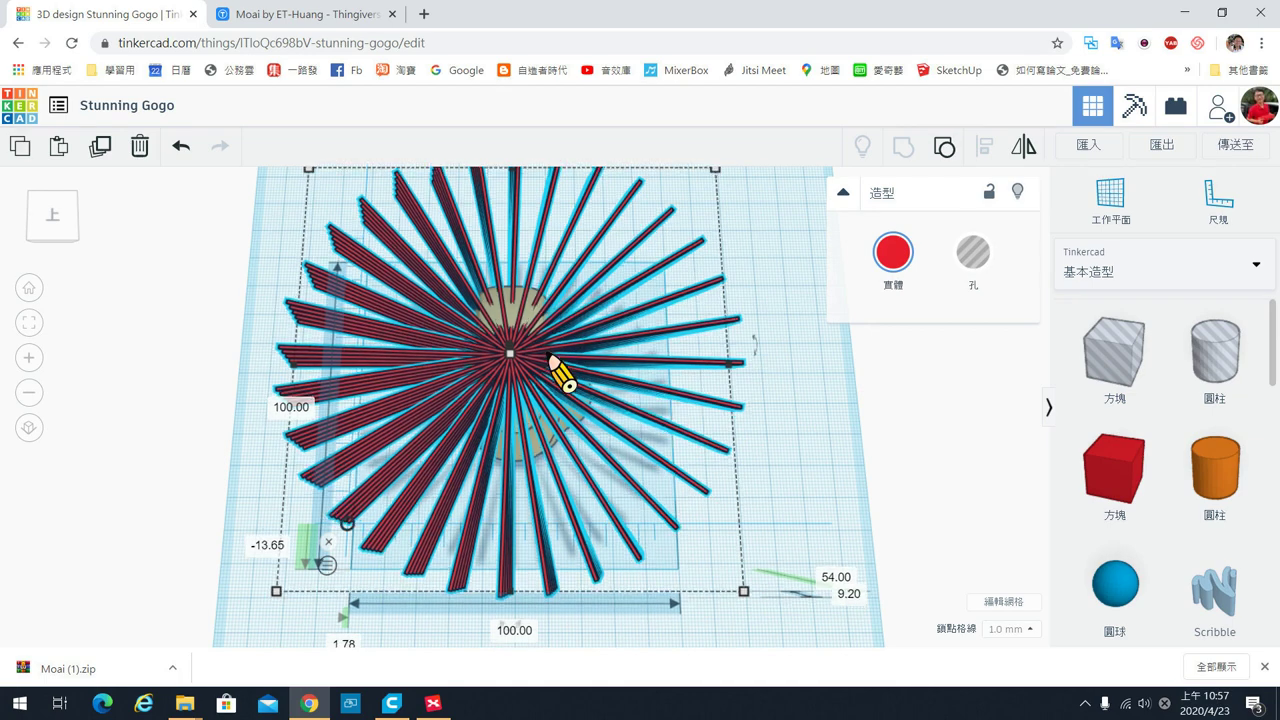
right_drag(560, 375, 560, 375)
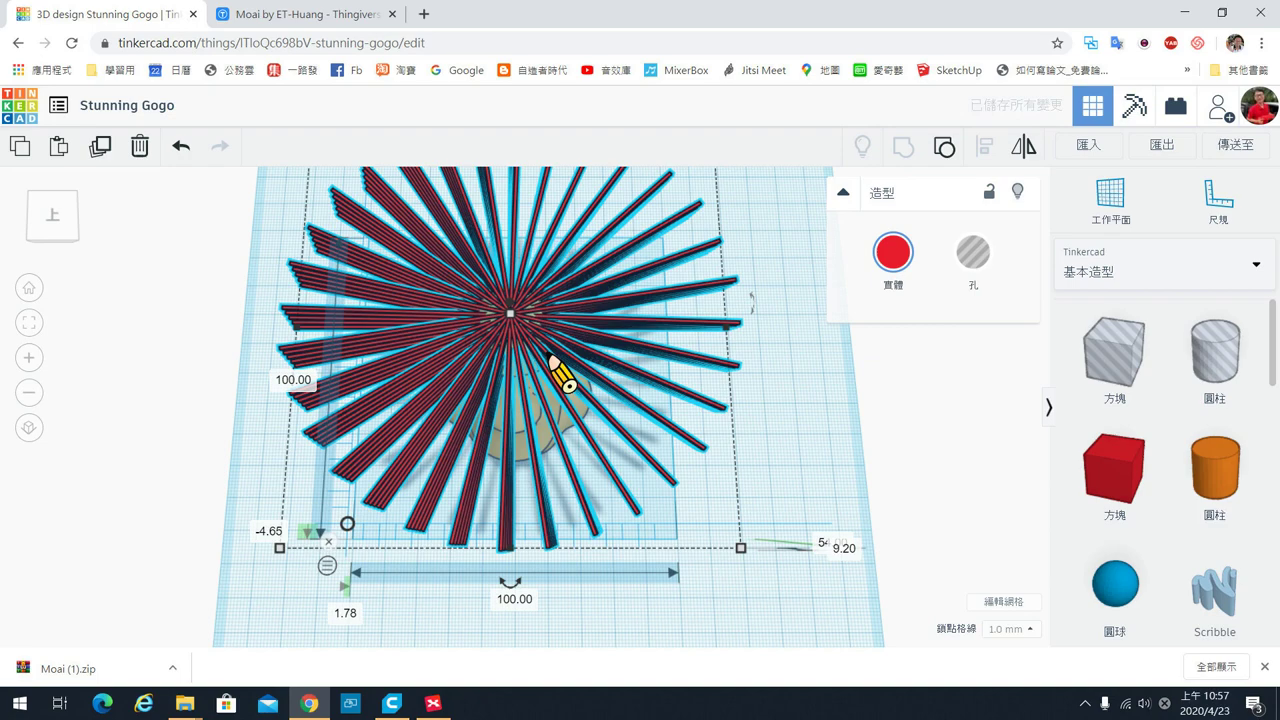
mouse_move(491, 634)
right_down()
mouse_move(686, 534)
mouse_move(668, 490)
mouse_move(600, 429)
mouse_move(580, 323)
mouse_move(700, 400)
mouse_move(518, 376)
right_up()
scroll(513, 375, up, 3)
scroll(523, 360, up, 2)
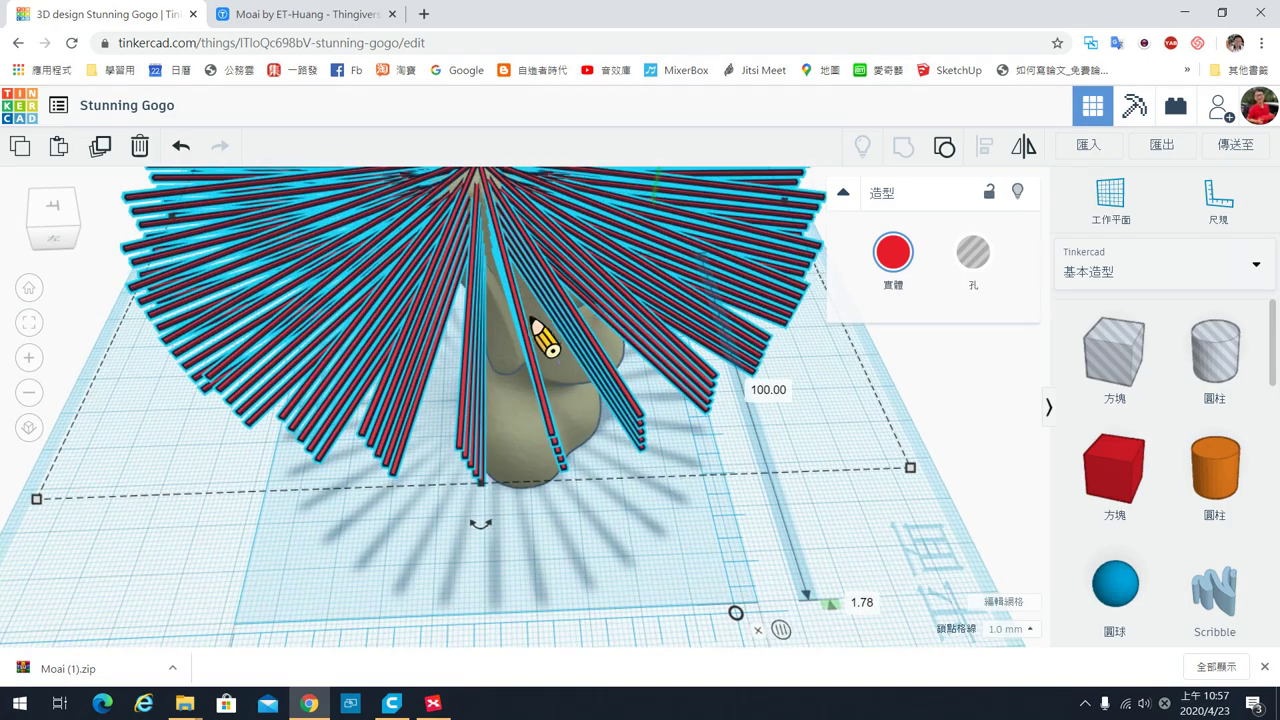
mouse_move(538, 325)
right_down()
mouse_move(545, 342)
mouse_move(488, 229)
right_up()
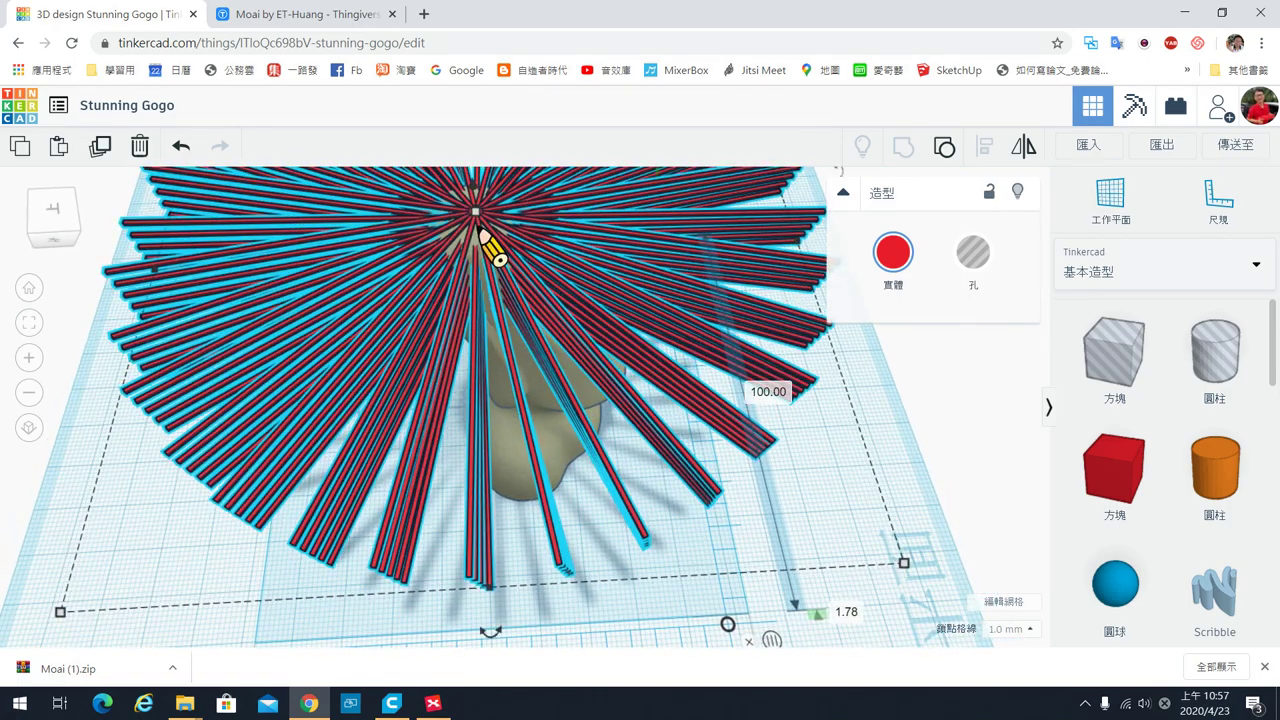
mouse_move(490, 240)
right_down()
mouse_move(580, 294)
mouse_move(449, 303)
mouse_move(374, 291)
mouse_move(610, 285)
right_up()
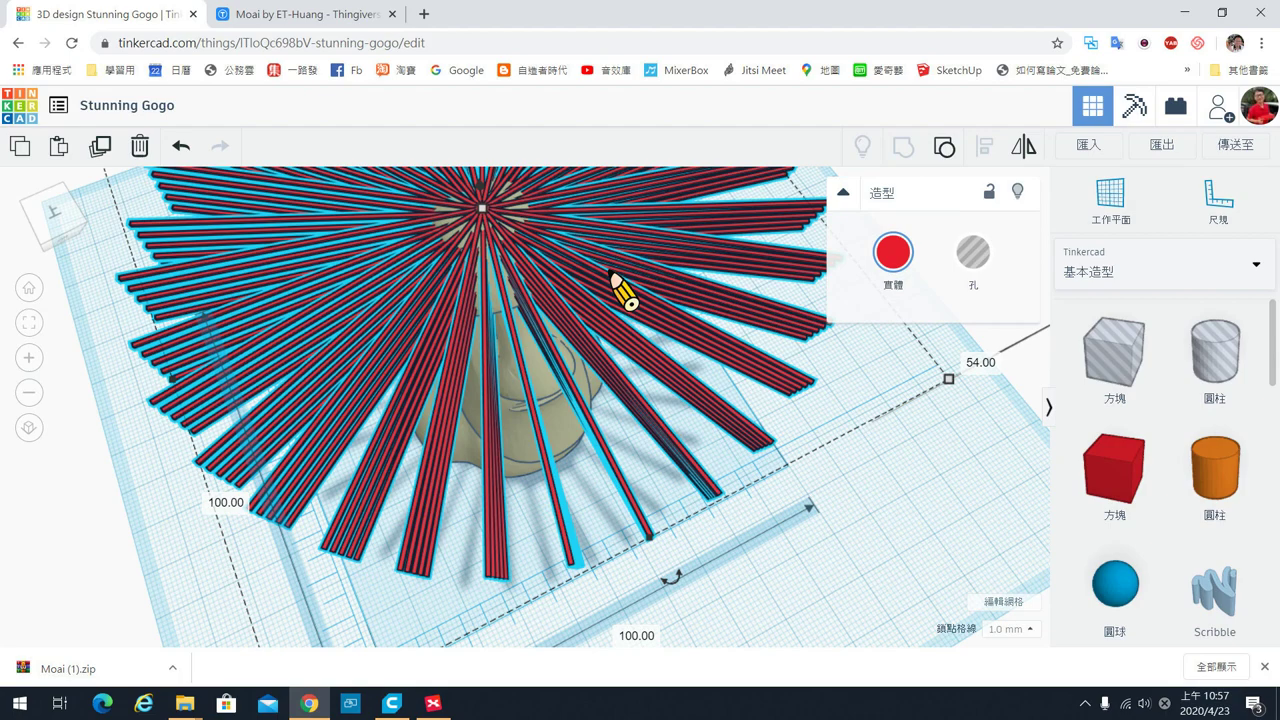
mouse_move(509, 334)
right_down()
mouse_move(602, 302)
mouse_move(571, 303)
right_up()
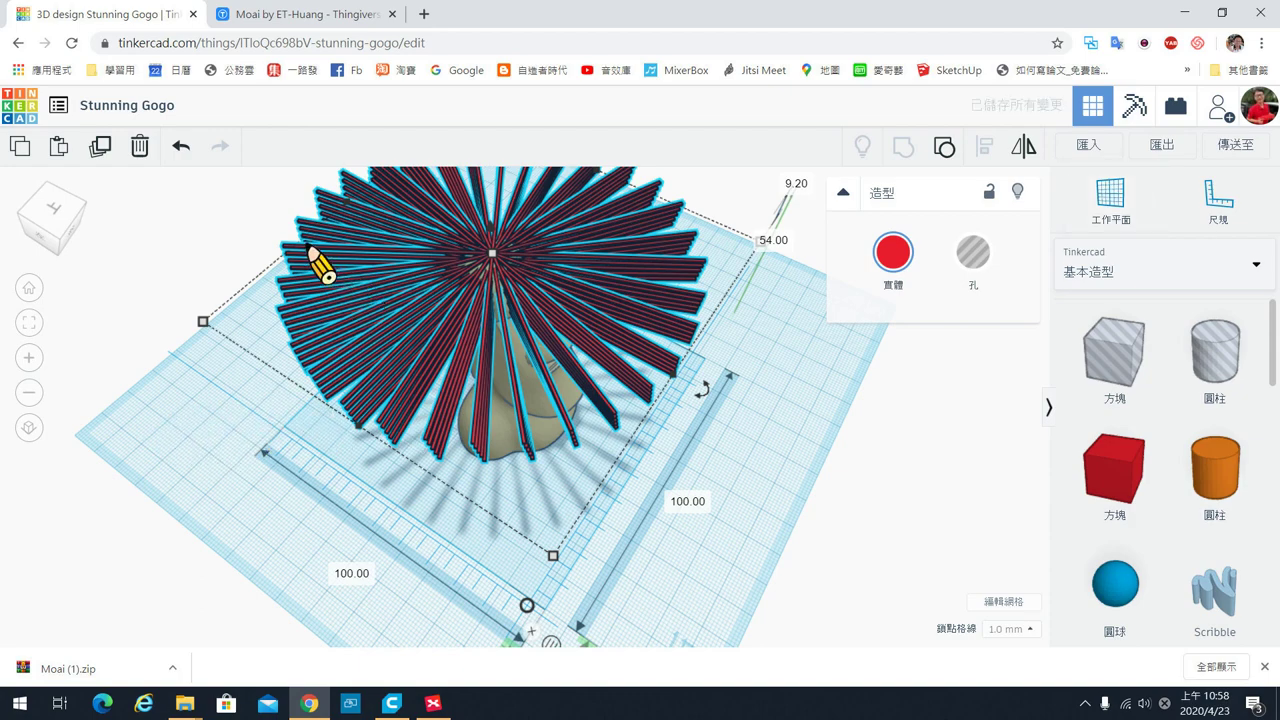
key(ctrl+z)
key(ctrl+z)
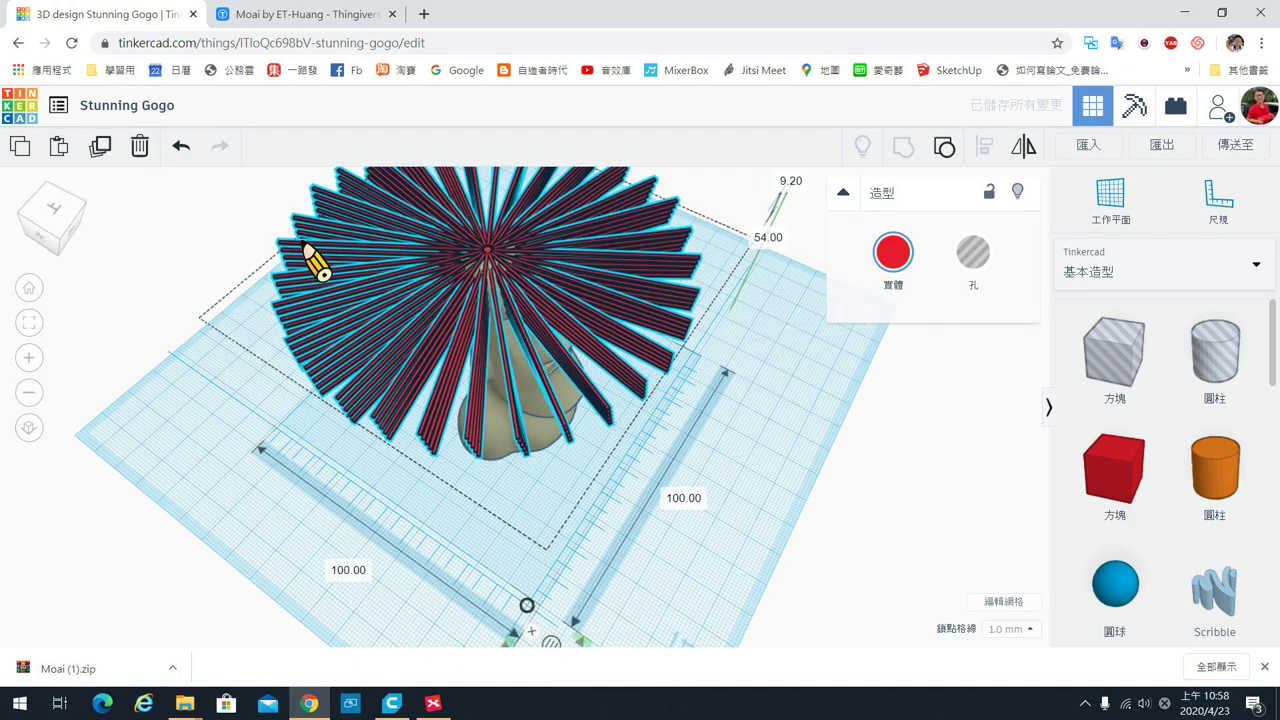
scroll(560, 268, up, 3)
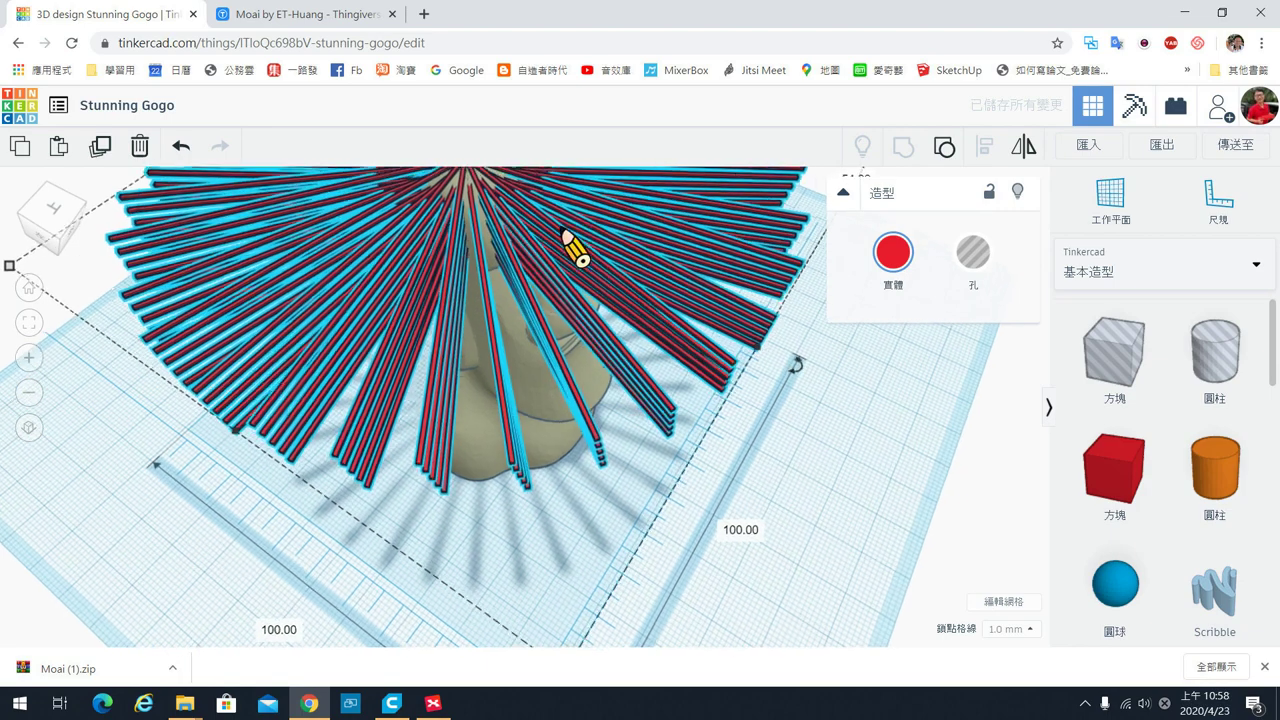
scroll(604, 300, up, 2)
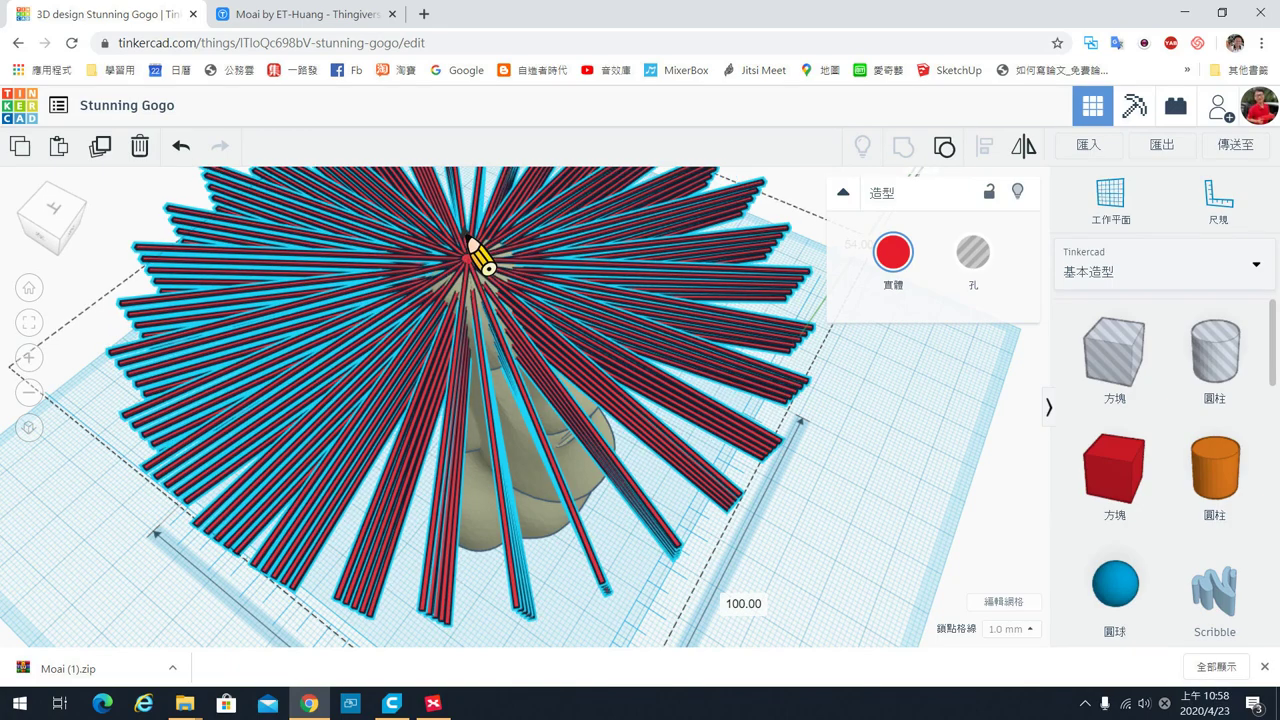
mouse_move(623, 371)
right_down()
mouse_move(486, 357)
mouse_move(480, 380)
mouse_move(525, 388)
mouse_move(548, 391)
mouse_move(475, 345)
right_up()
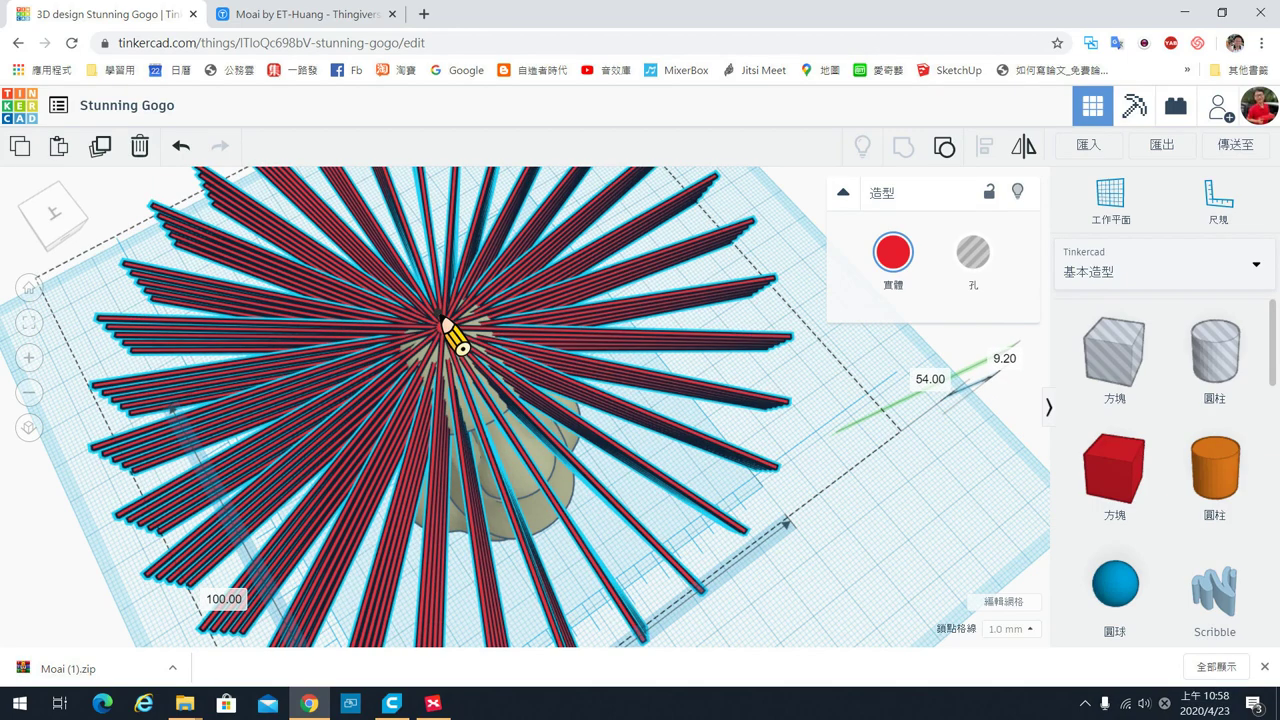
mouse_move(514, 363)
right_down()
mouse_move(605, 375)
mouse_move(534, 394)
mouse_move(423, 391)
mouse_move(594, 457)
mouse_move(622, 410)
mouse_move(614, 374)
mouse_move(686, 349)
mouse_move(491, 389)
mouse_move(634, 400)
mouse_move(640, 385)
right_up()
scroll(440, 395, down, 4)
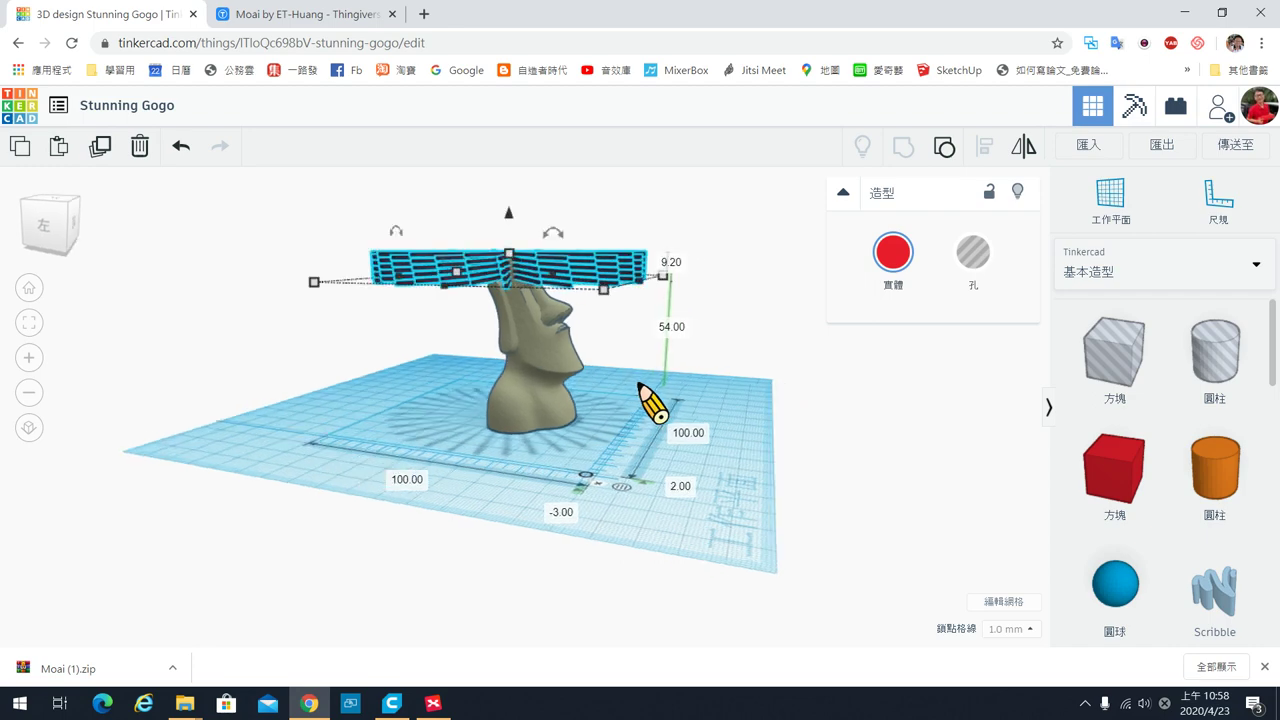
click(608, 339)
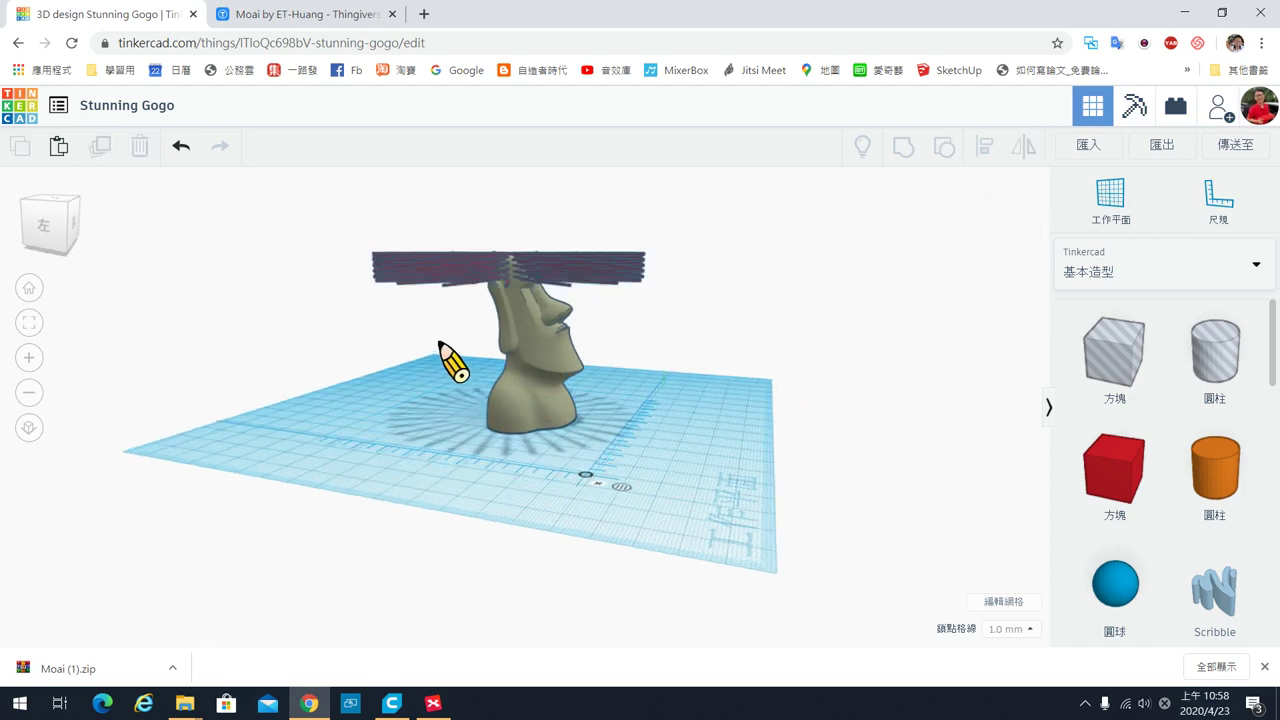
mouse_move(437, 343)
right_down()
mouse_move(543, 370)
mouse_move(466, 400)
mouse_move(429, 386)
mouse_move(427, 370)
right_up()
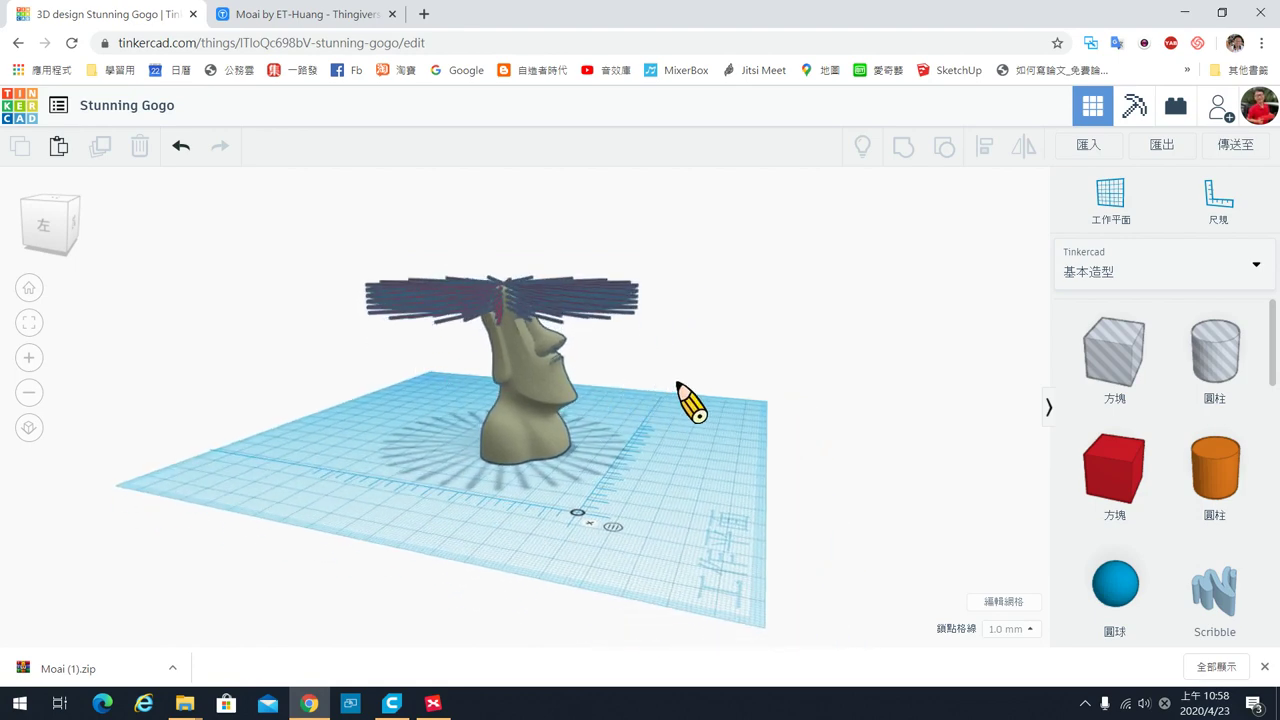
mouse_move(676, 395)
right_down()
mouse_move(749, 403)
mouse_move(737, 386)
mouse_move(749, 377)
mouse_move(803, 386)
mouse_move(547, 345)
right_up()
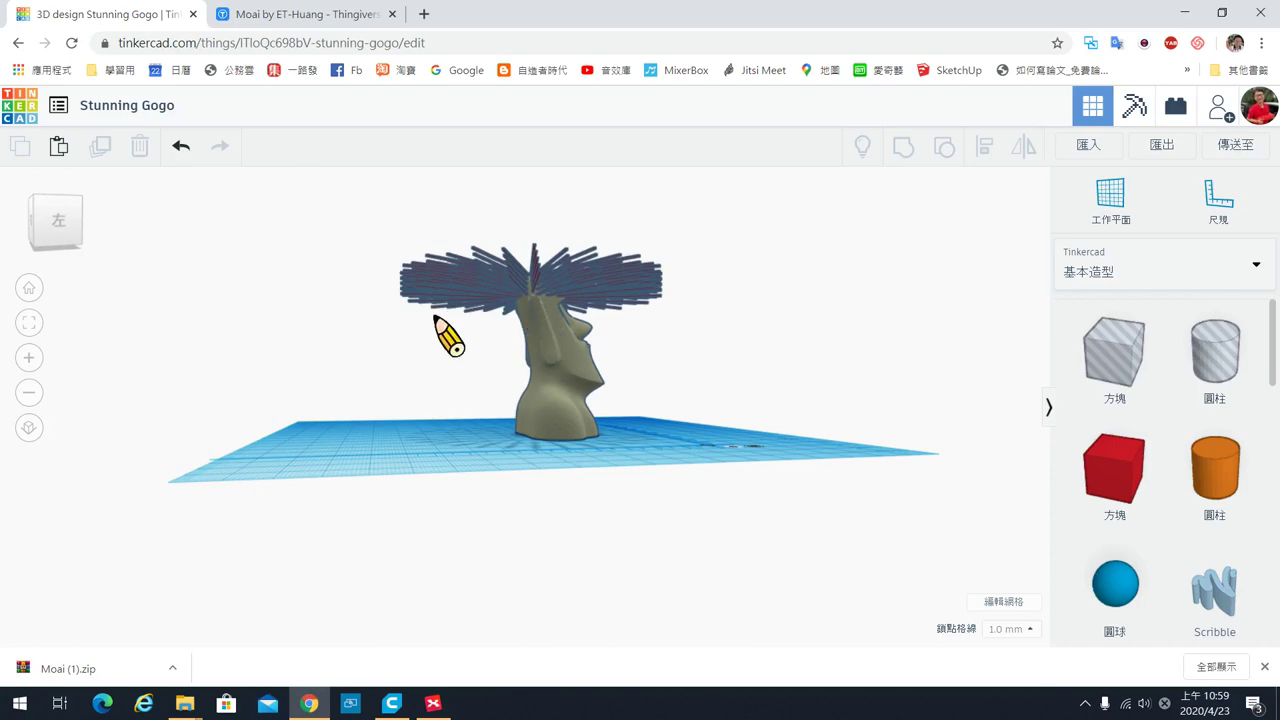
scroll(436, 318, up, 2)
scroll(418, 300, up, 3)
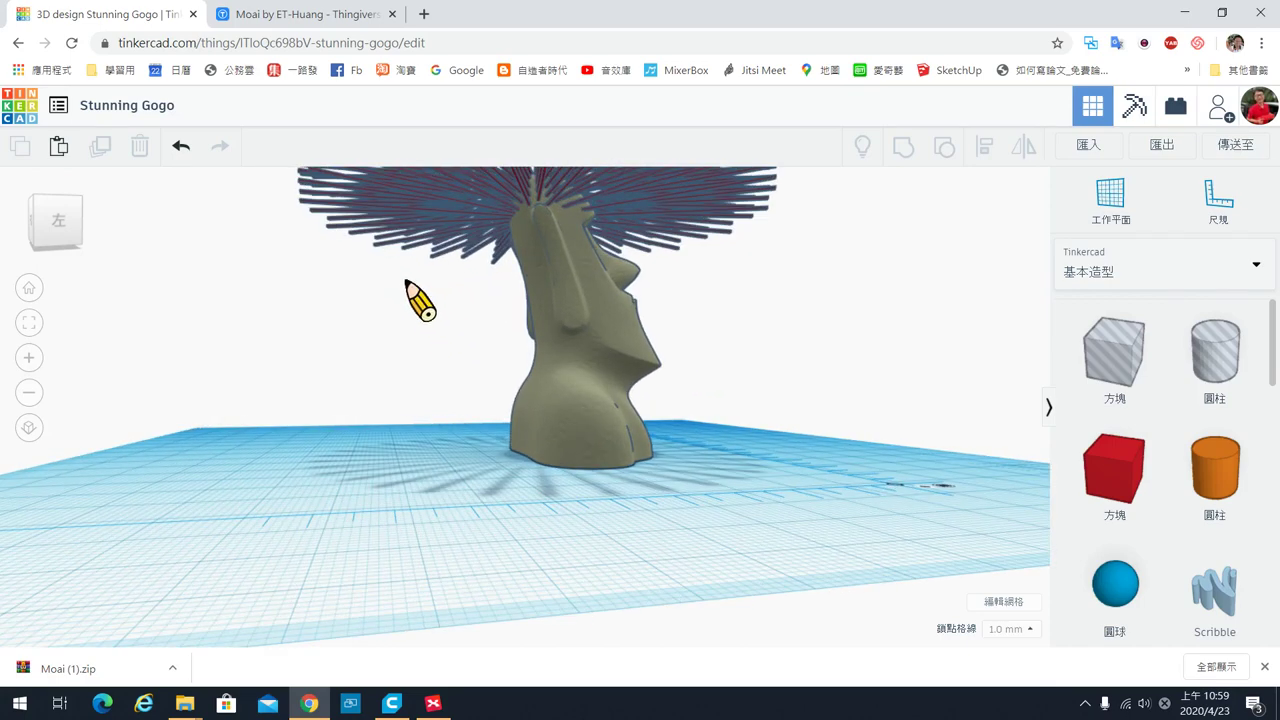
mouse_move(393, 281)
right_down()
mouse_move(438, 309)
mouse_move(432, 281)
right_up()
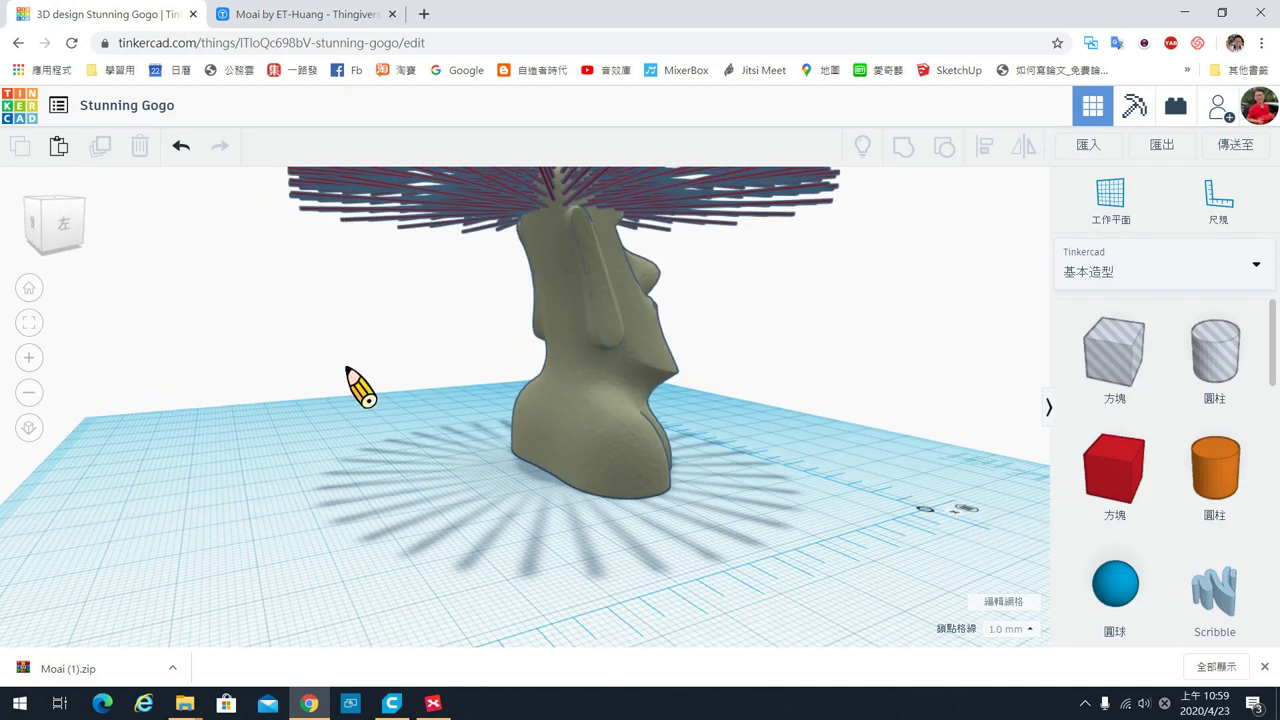
mouse_move(403, 269)
right_down()
mouse_move(394, 297)
mouse_move(354, 320)
mouse_move(335, 300)
mouse_move(343, 277)
right_up()
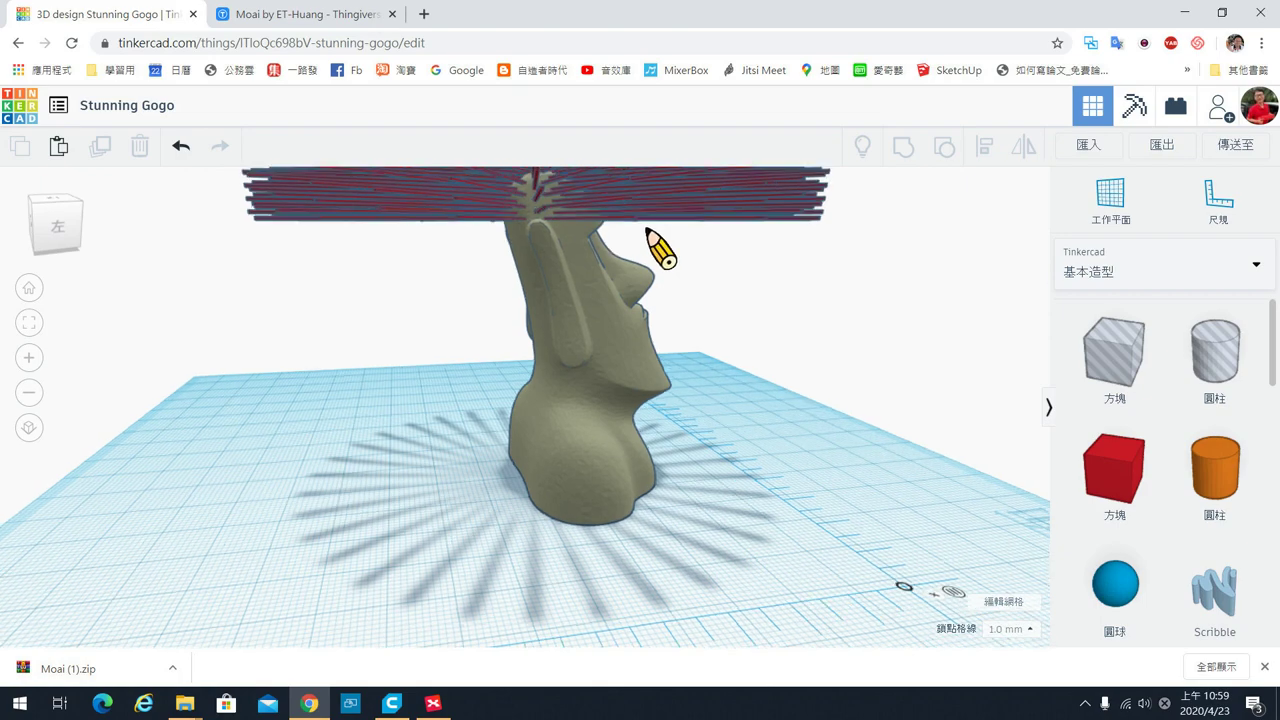
scroll(660, 250, down, 2)
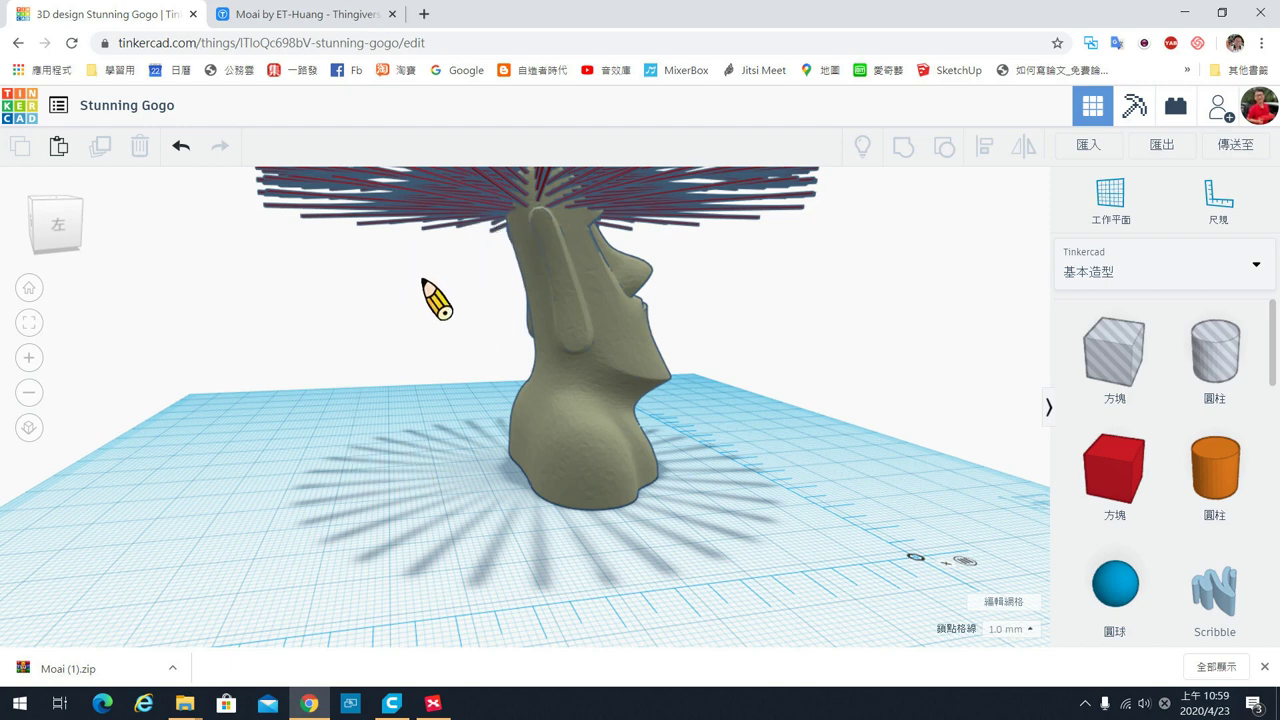
right_drag(460, 253, 480, 343)
mouse_move(694, 349)
right_down()
mouse_move(614, 409)
mouse_move(779, 424)
mouse_move(572, 418)
mouse_move(572, 478)
right_up()
scroll(620, 405, down, 2)
Select the bar hair from a top-down view, then orbit to an angled front view.
mouse_move(447, 479)
right_down()
mouse_move(526, 474)
mouse_move(606, 443)
mouse_move(557, 521)
right_up()
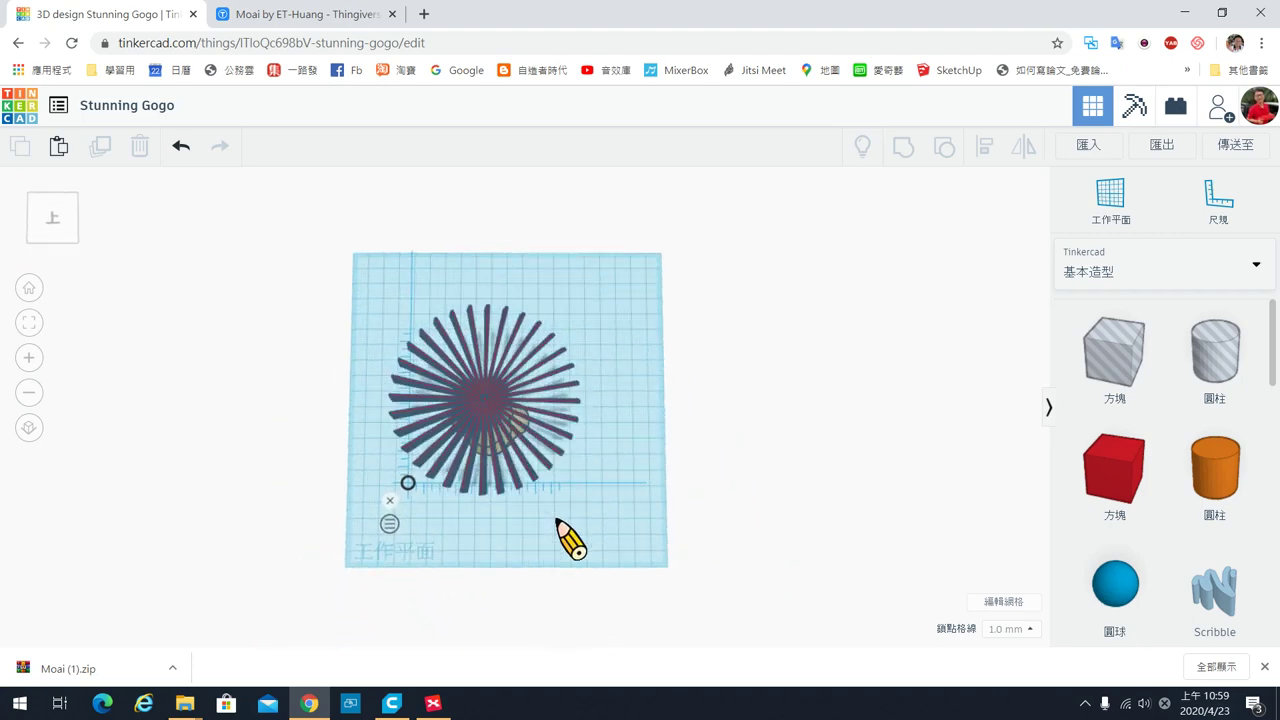
click(530, 349)
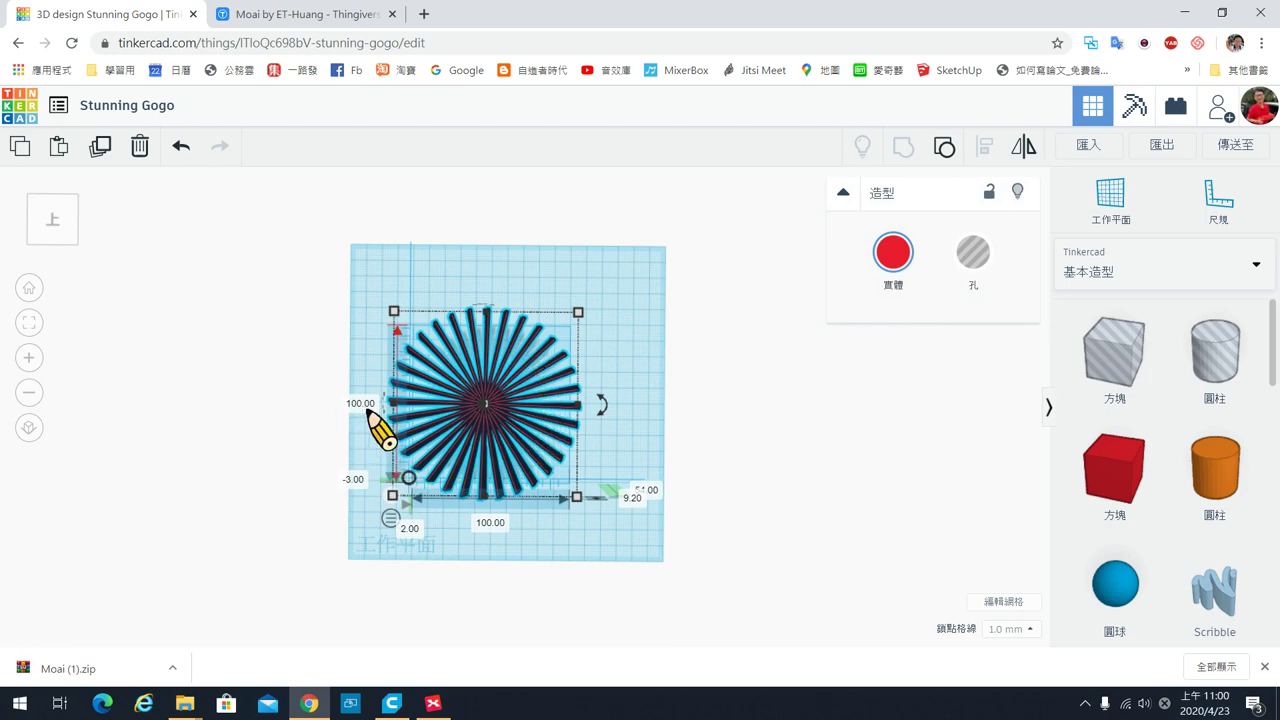
scroll(700, 480, up, 2)
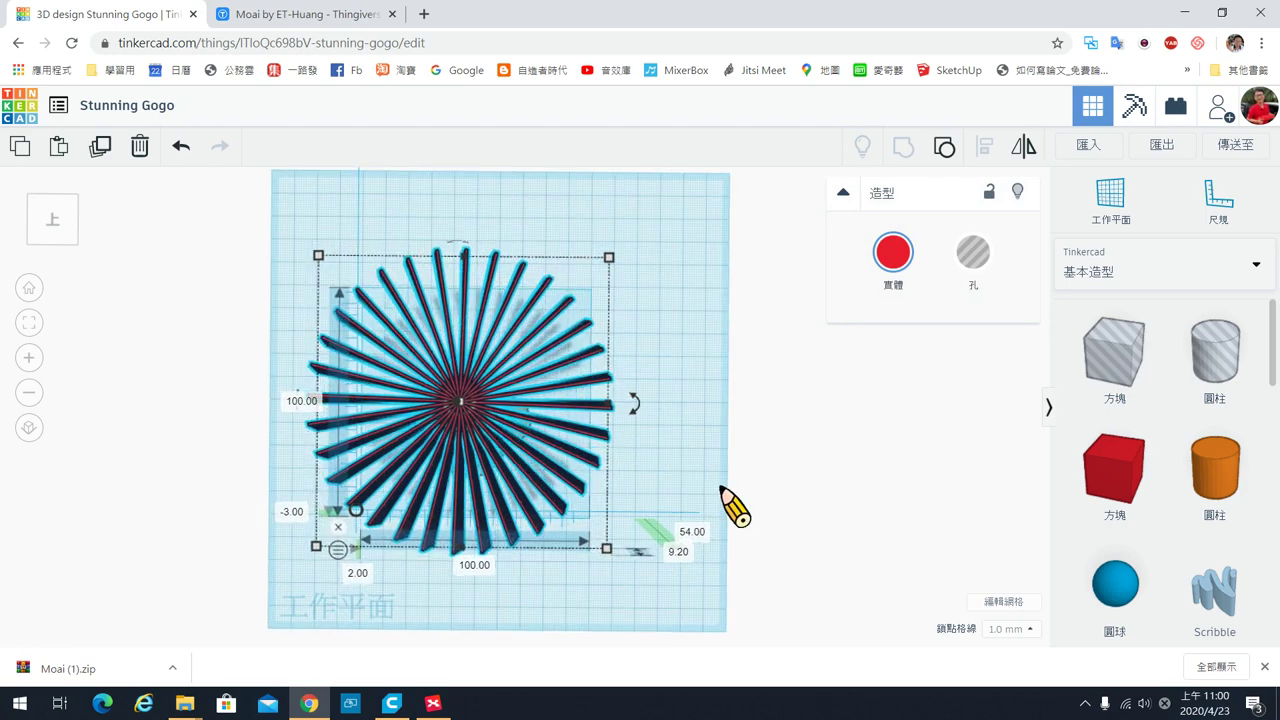
scroll(725, 500, up, 2)
scroll(703, 490, up, 2)
right_drag(700, 480, 705, 408)
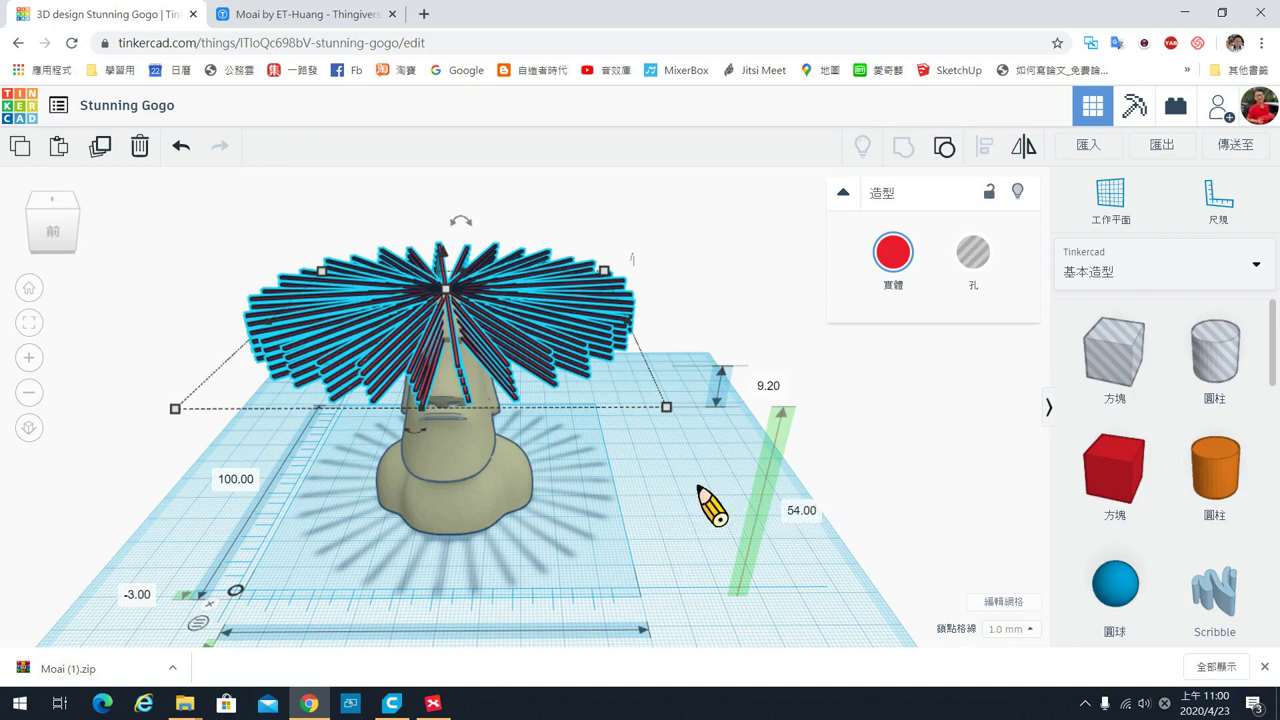
mouse_move(828, 508)
right_down()
mouse_move(766, 508)
mouse_move(891, 486)
right_up()
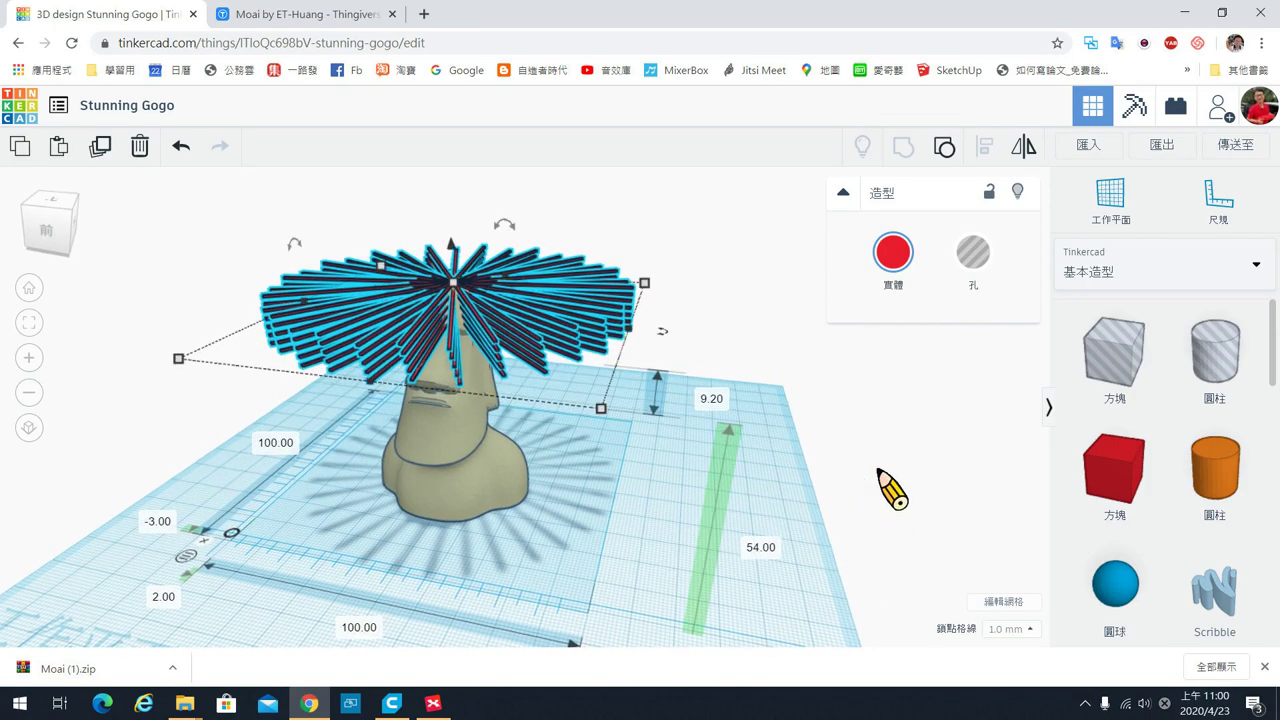
click(1197, 507)
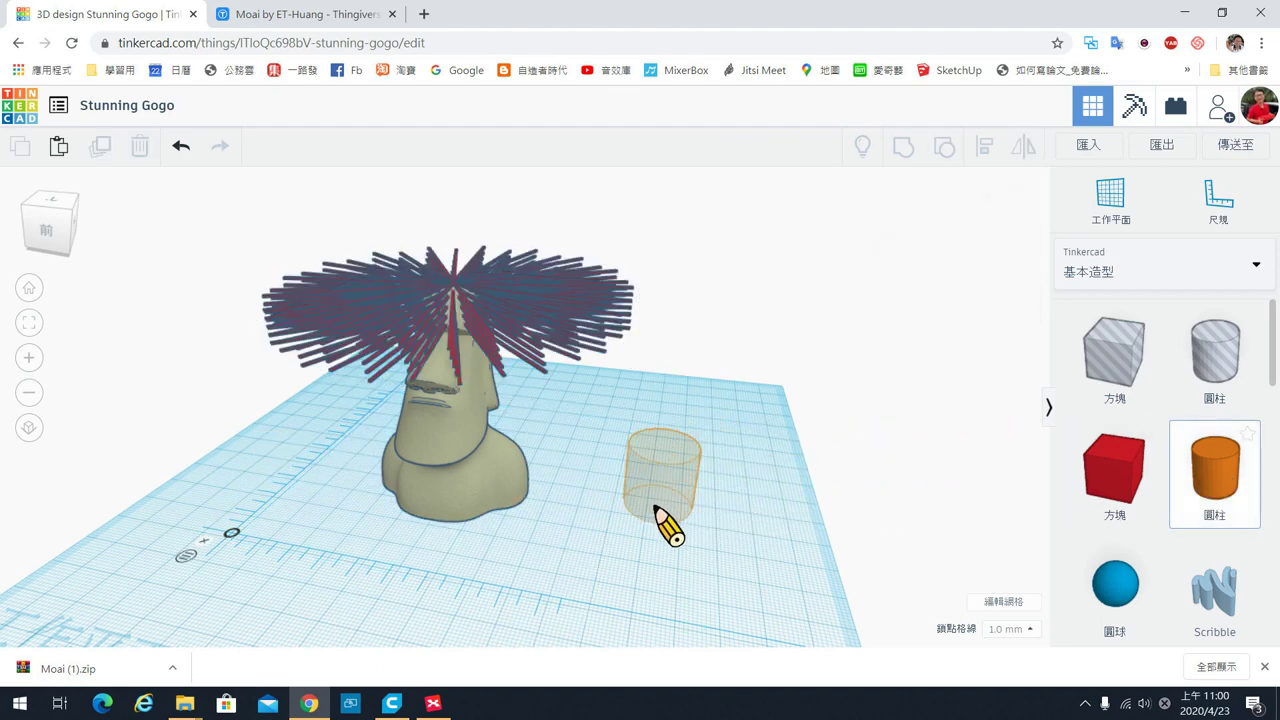
Place a 100 × 100 mm cylinder beside the Moai and raise its side count to 64.
click(655, 508)
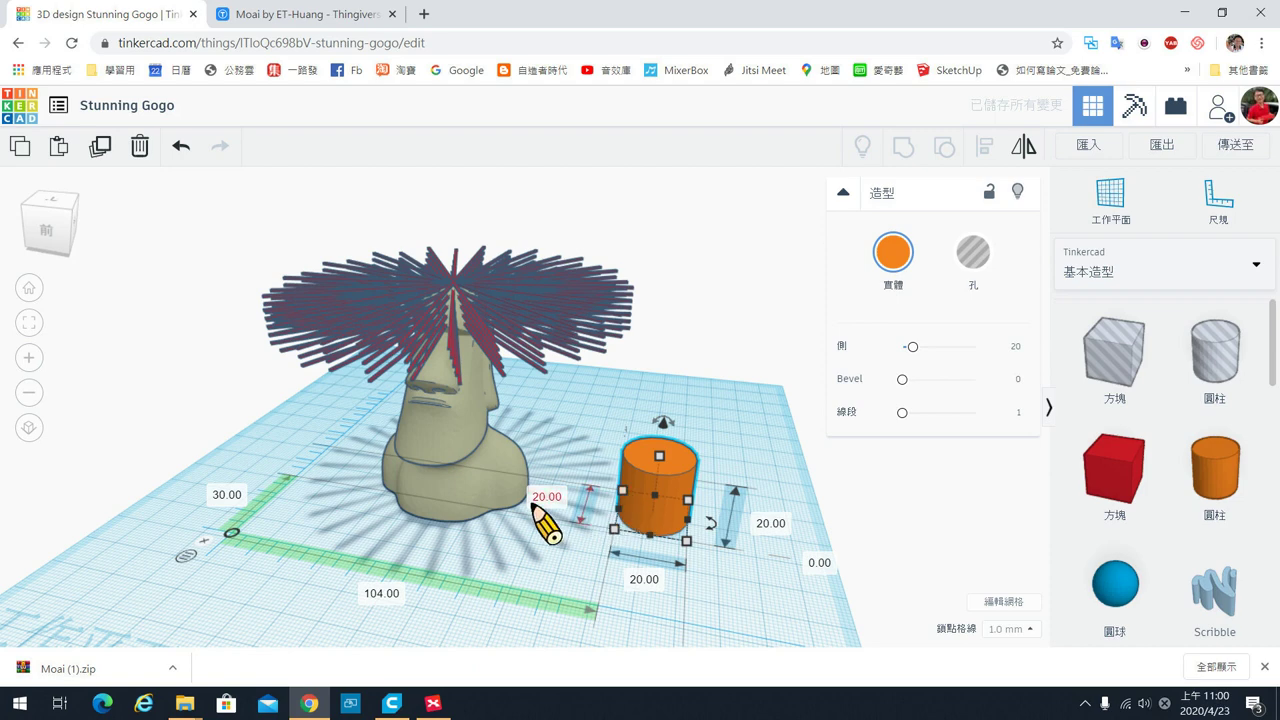
click(547, 498)
text(100)
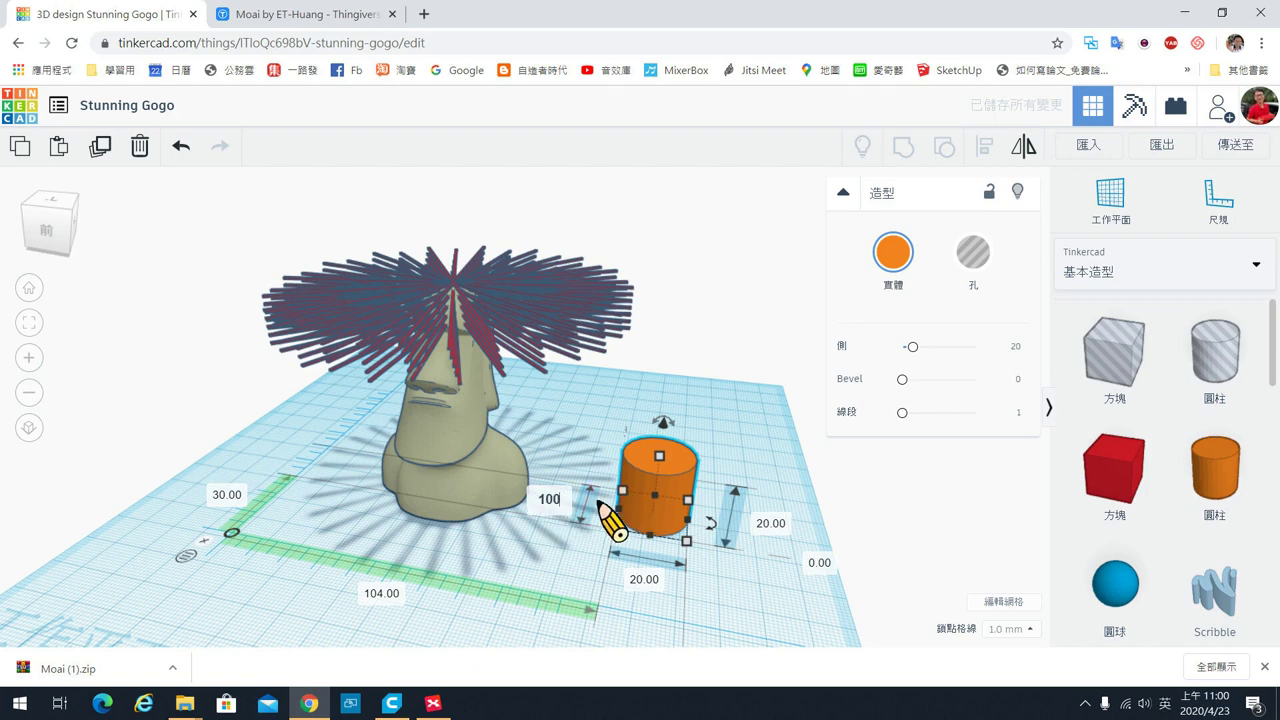
key(Return)
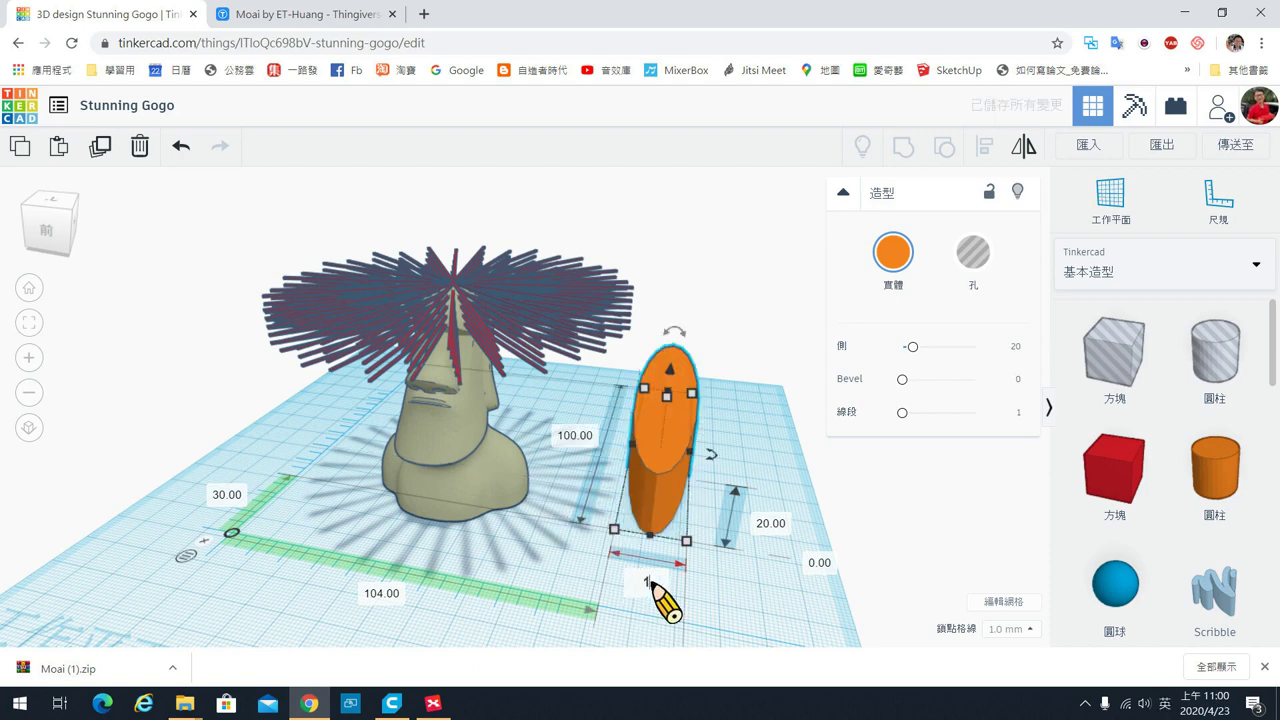
key(Return)
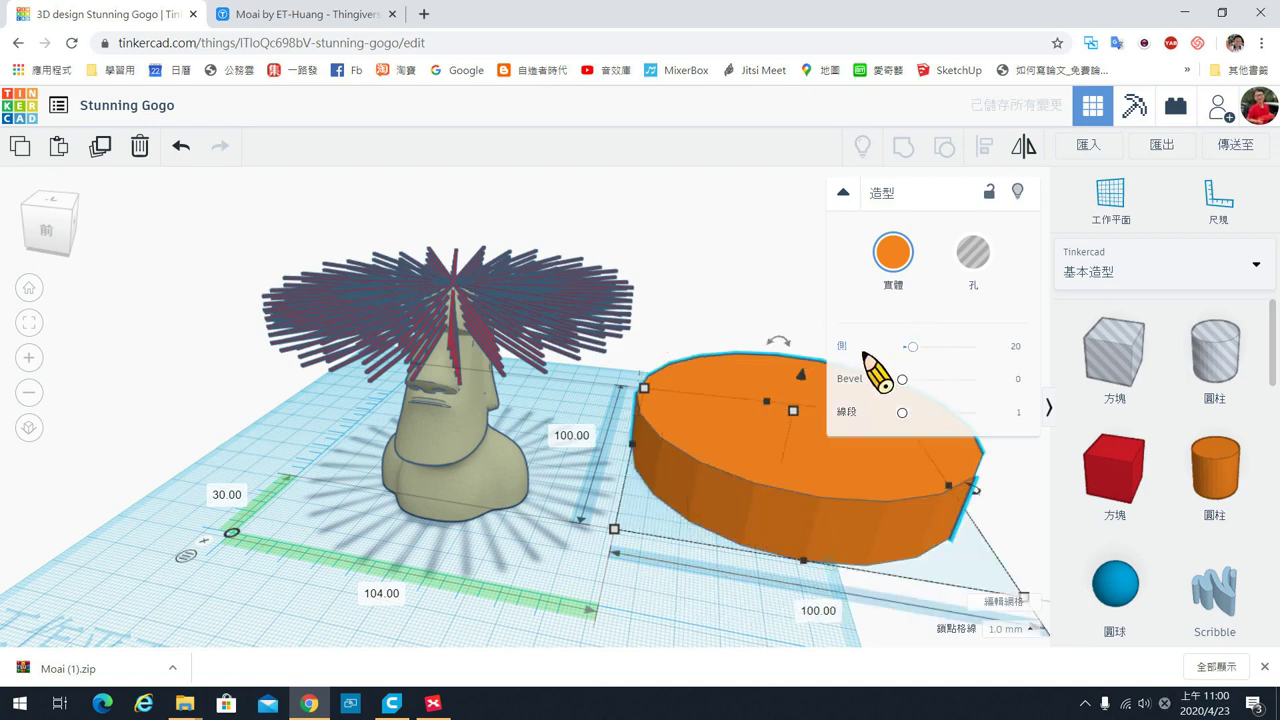
drag(913, 347, 989, 351)
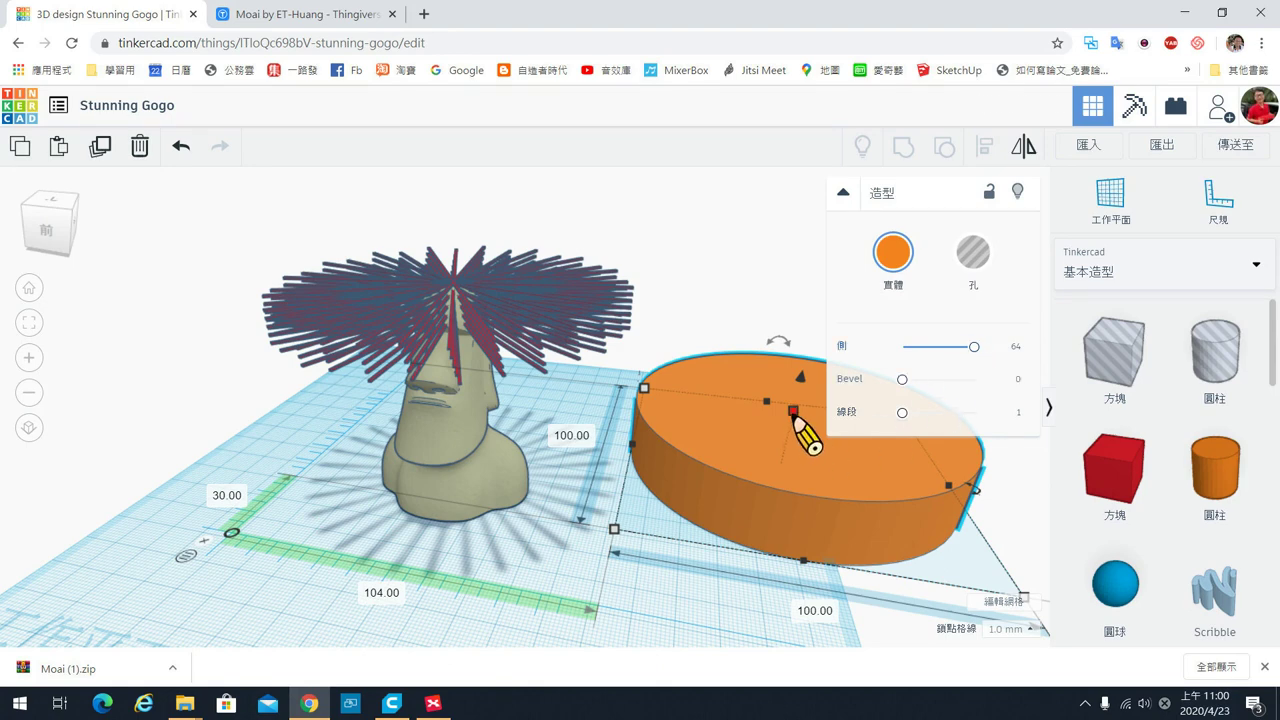
Drag the cylinder's top handle up until it roughly reaches the wig's level.
drag(794, 411, 822, 293)
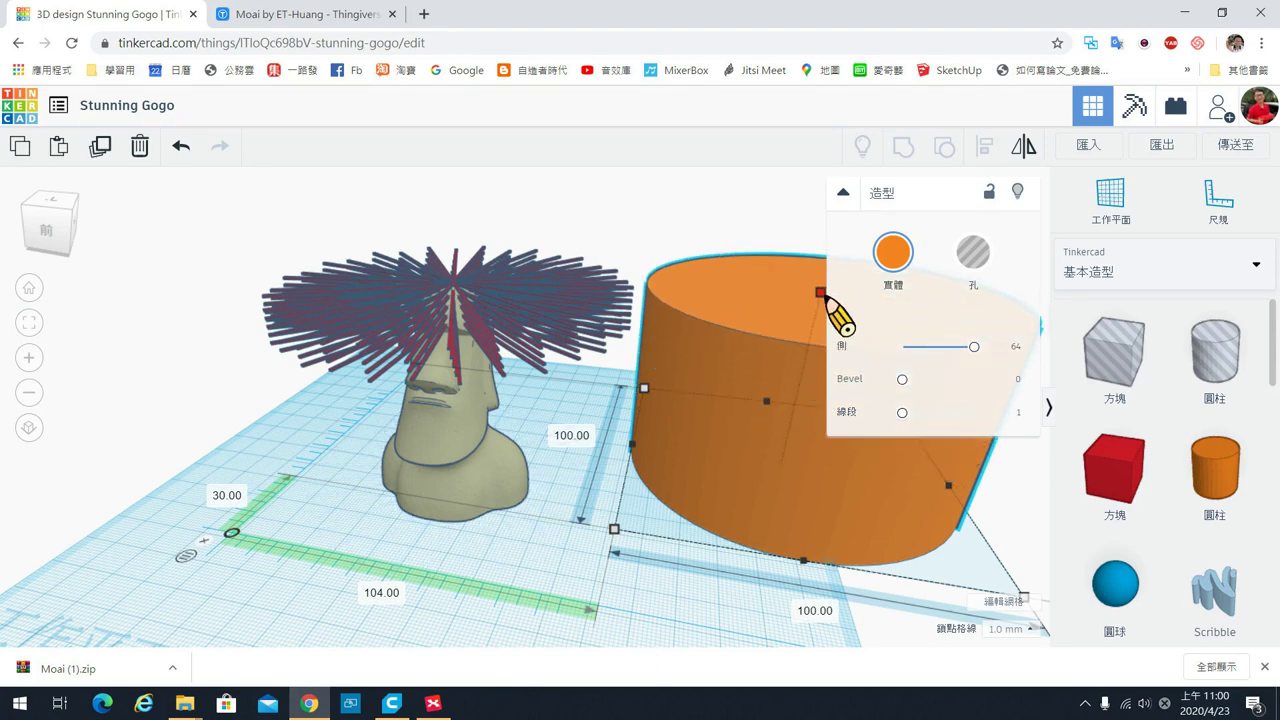
right_drag(686, 457, 712, 440)
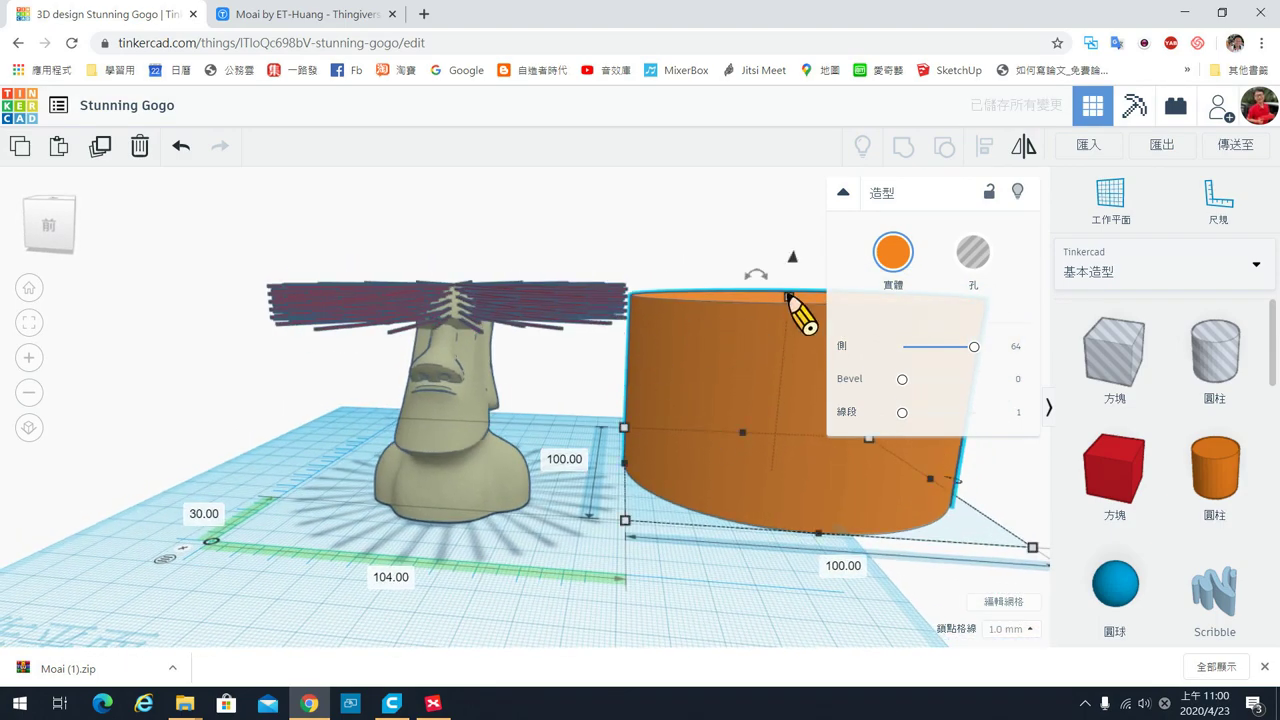
drag(788, 297, 791, 281)
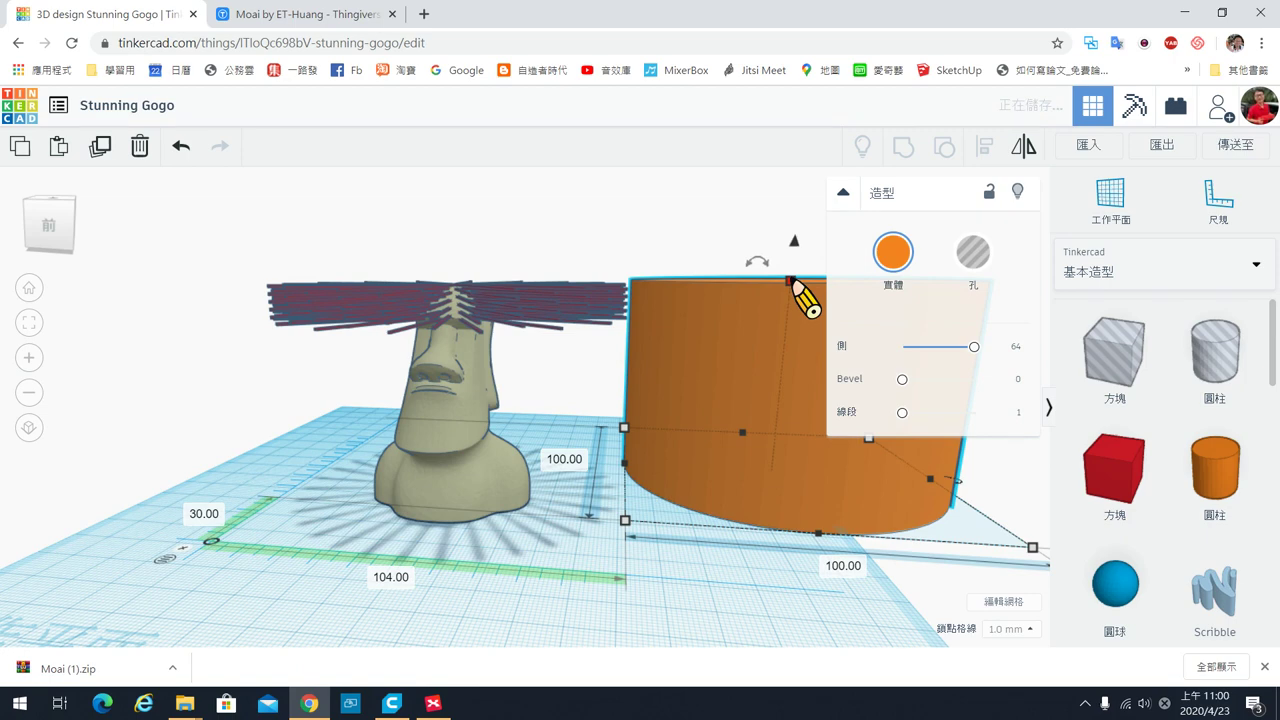
click(551, 300)
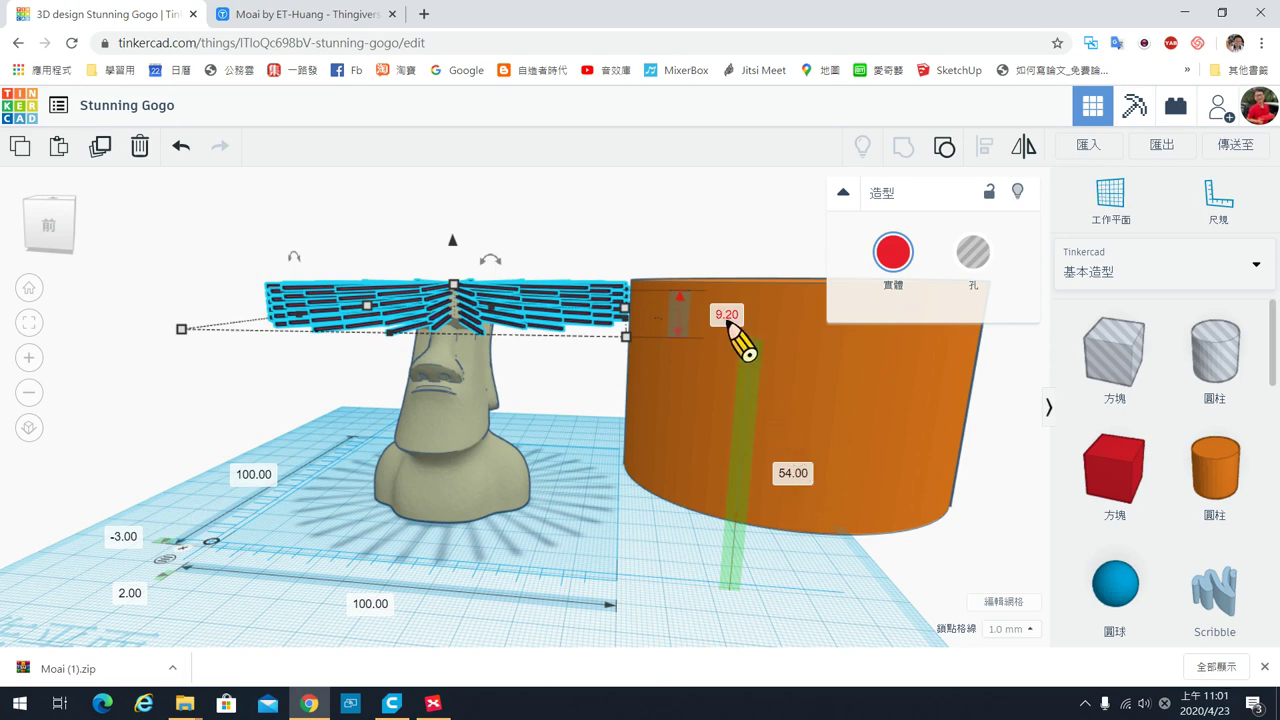
Raise the orange cylinder's height from 64 to 69 mm, keeping it 100 mm across.
click(836, 396)
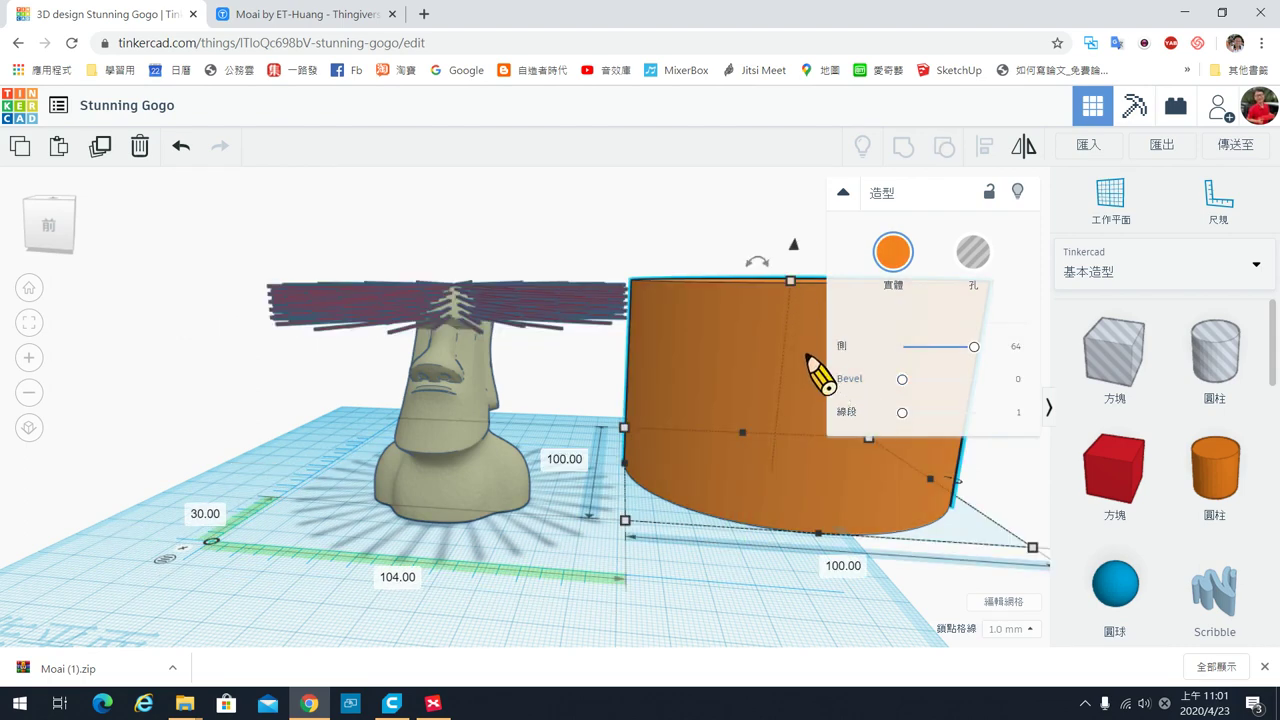
key(f)
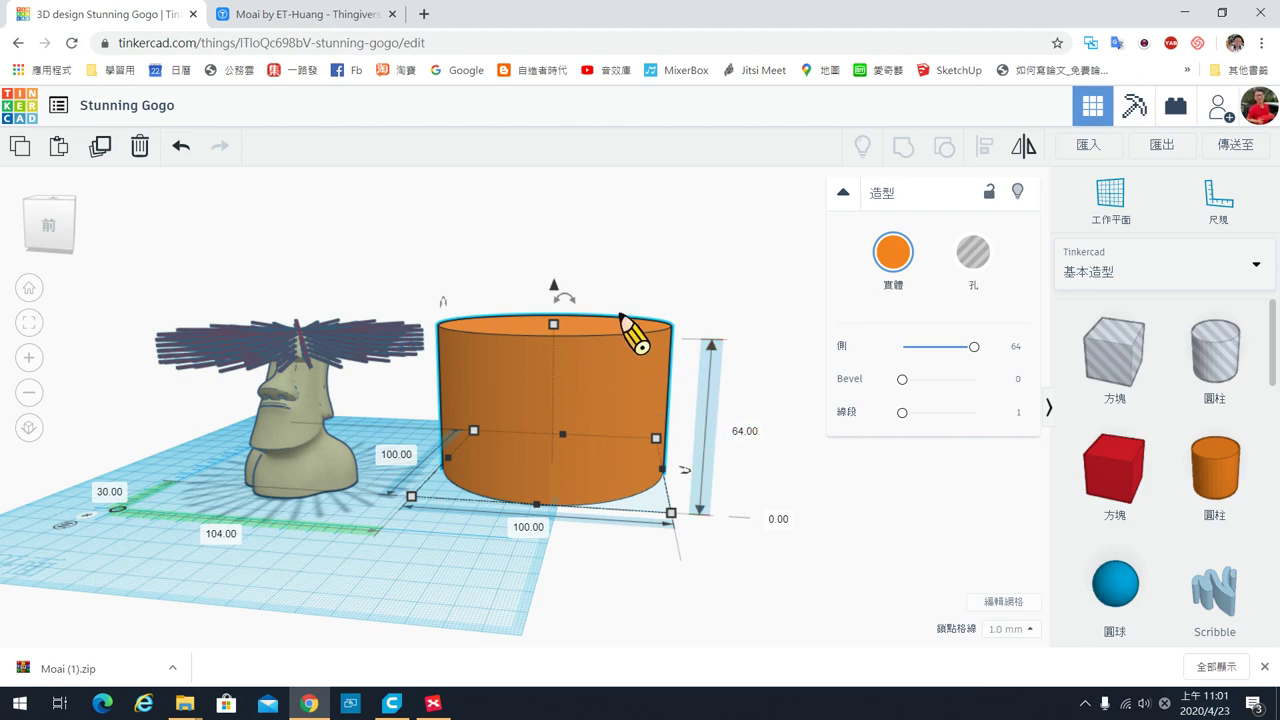
mouse_move(674, 320)
right_down()
mouse_move(742, 430)
mouse_move(730, 400)
right_up()
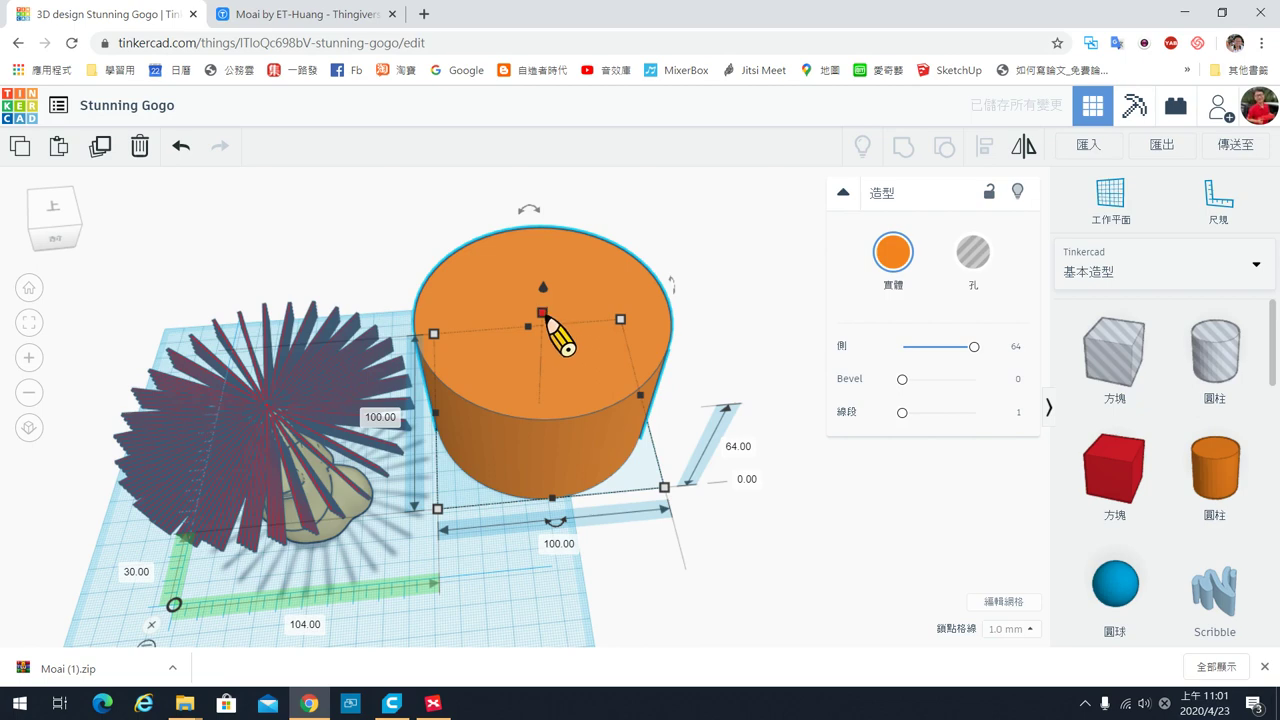
drag(546, 316, 546, 308)
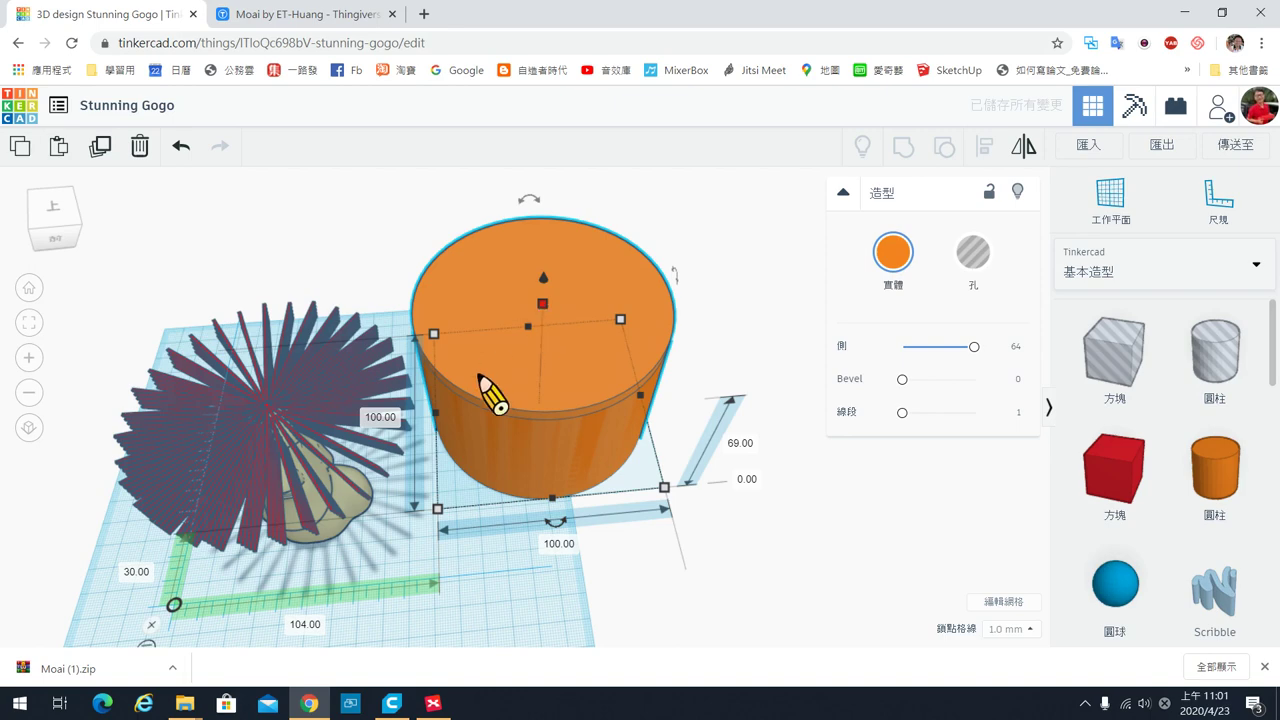
Resize the inner cylinder to 98 × 98 mm and make it a hole.
click(381, 419)
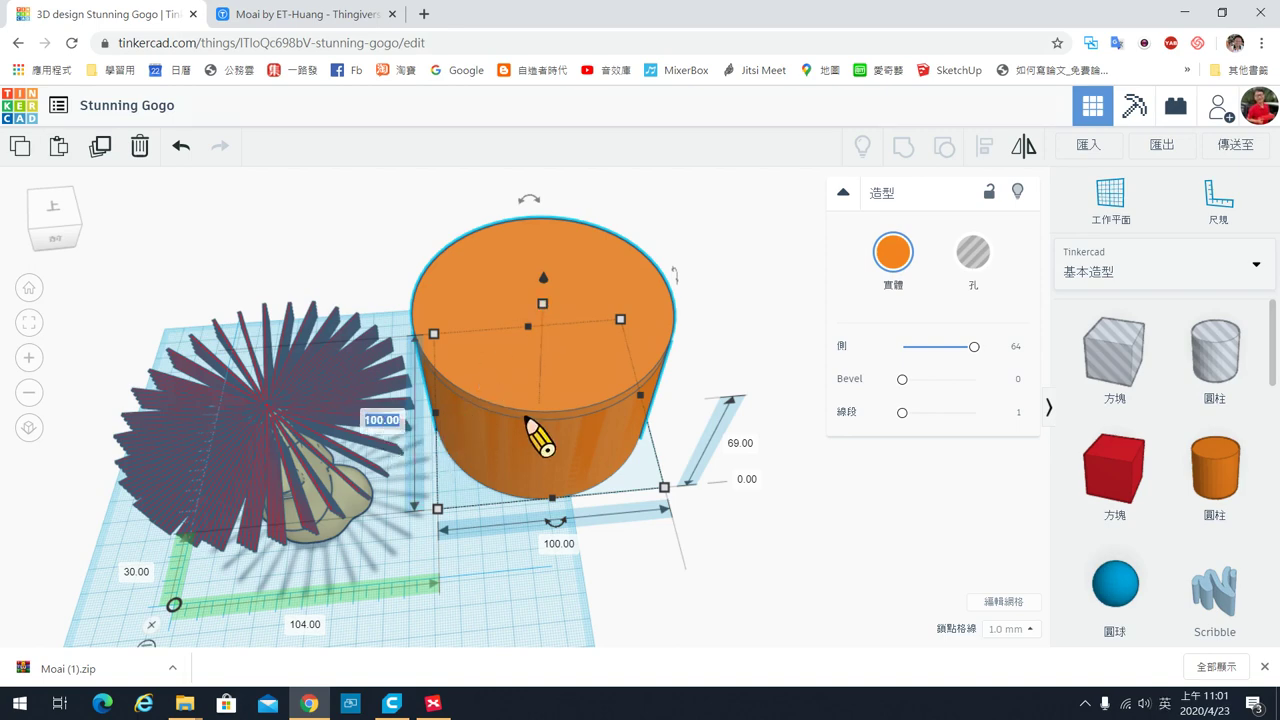
text(98)
key(Return)
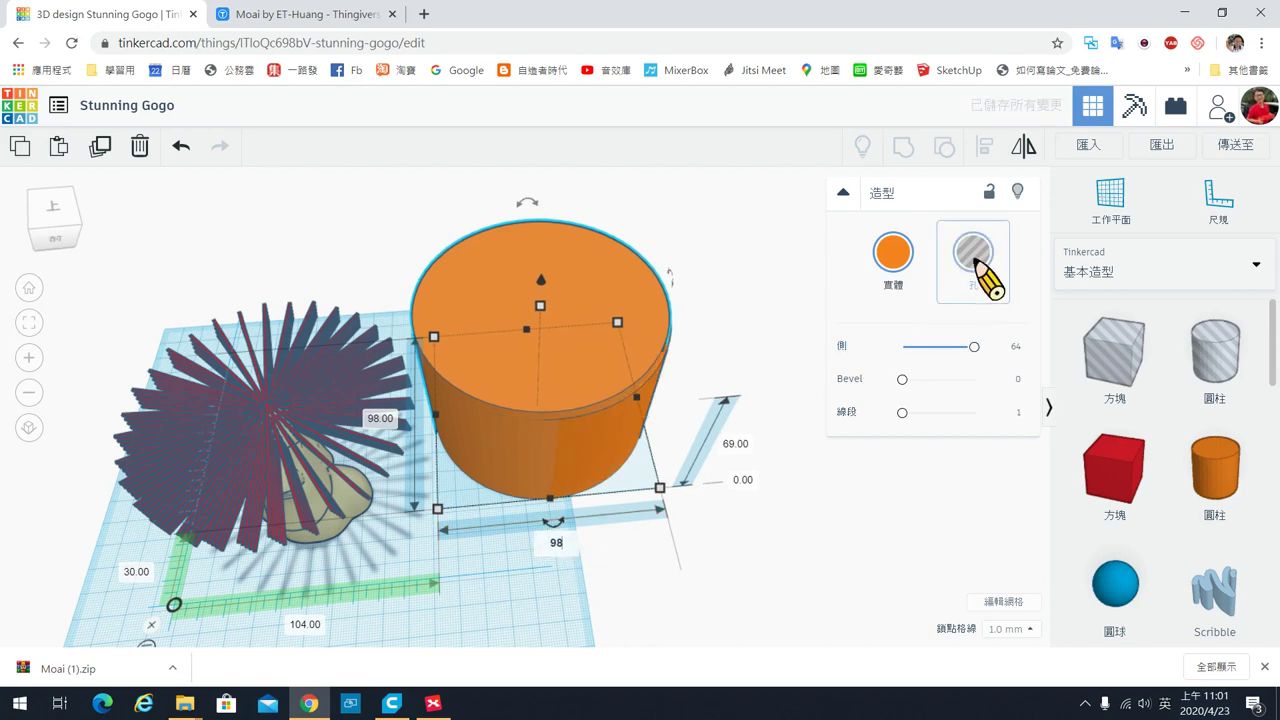
click(973, 253)
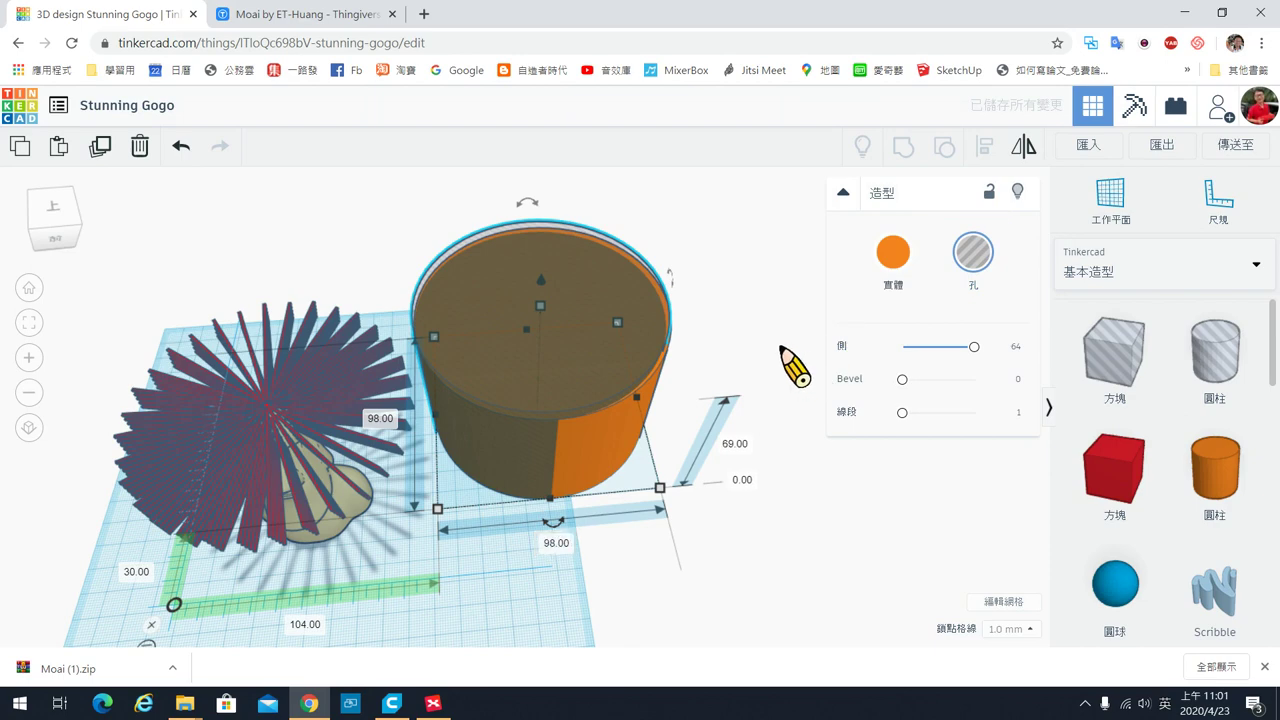
Box-select the 98 mm hole together with the outer cylinder.
scroll(740, 390, down, 3)
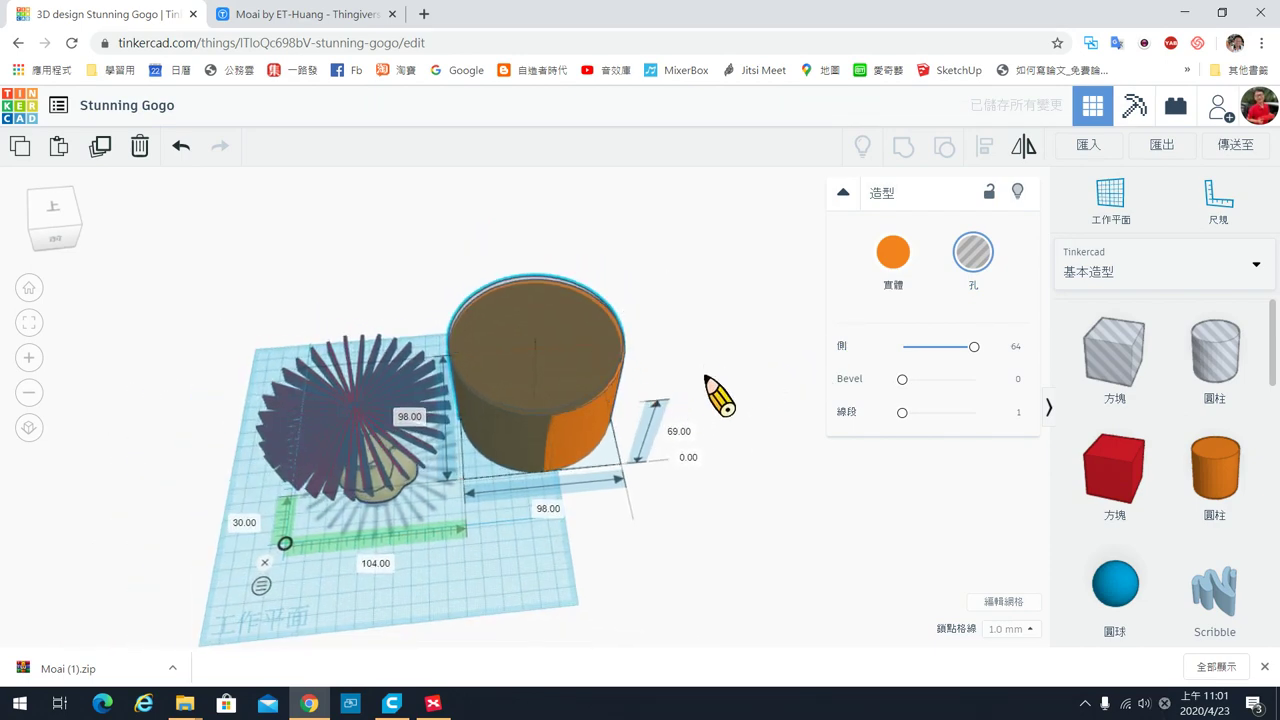
right_drag(720, 394, 659, 348)
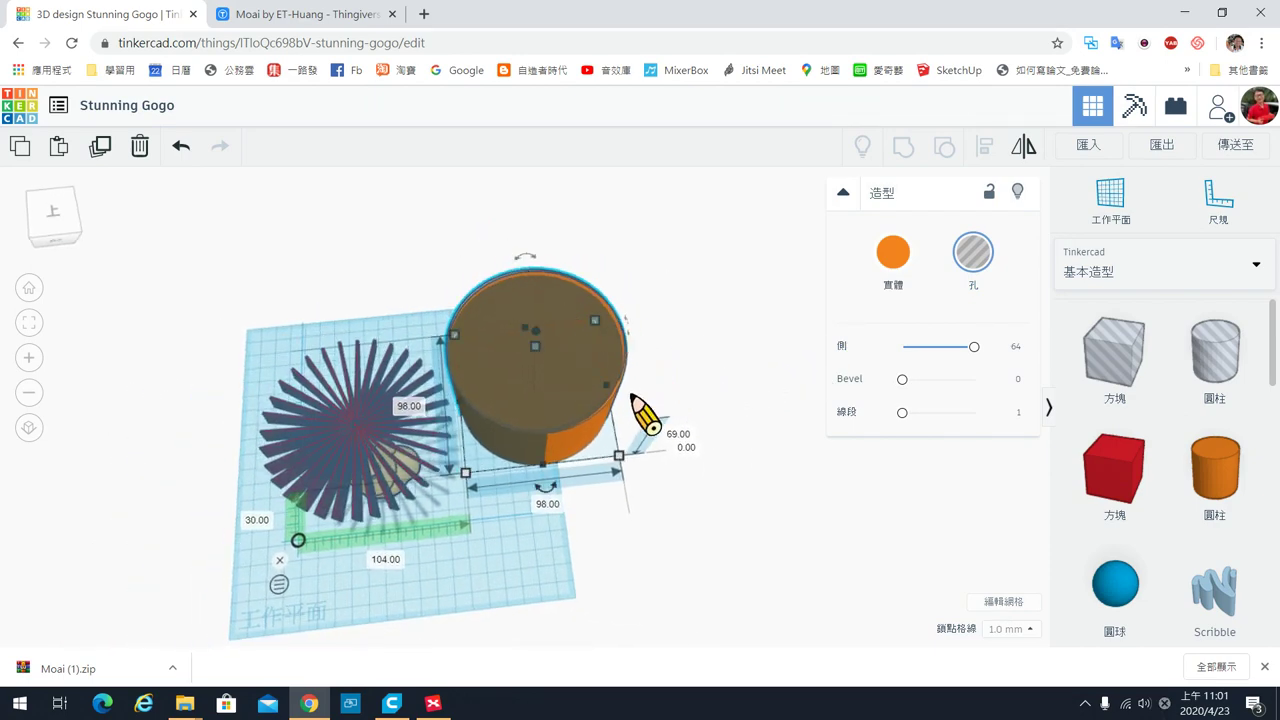
mouse_move(447, 227)
mouse_down()
mouse_move(720, 457)
mouse_move(570, 255)
mouse_up()
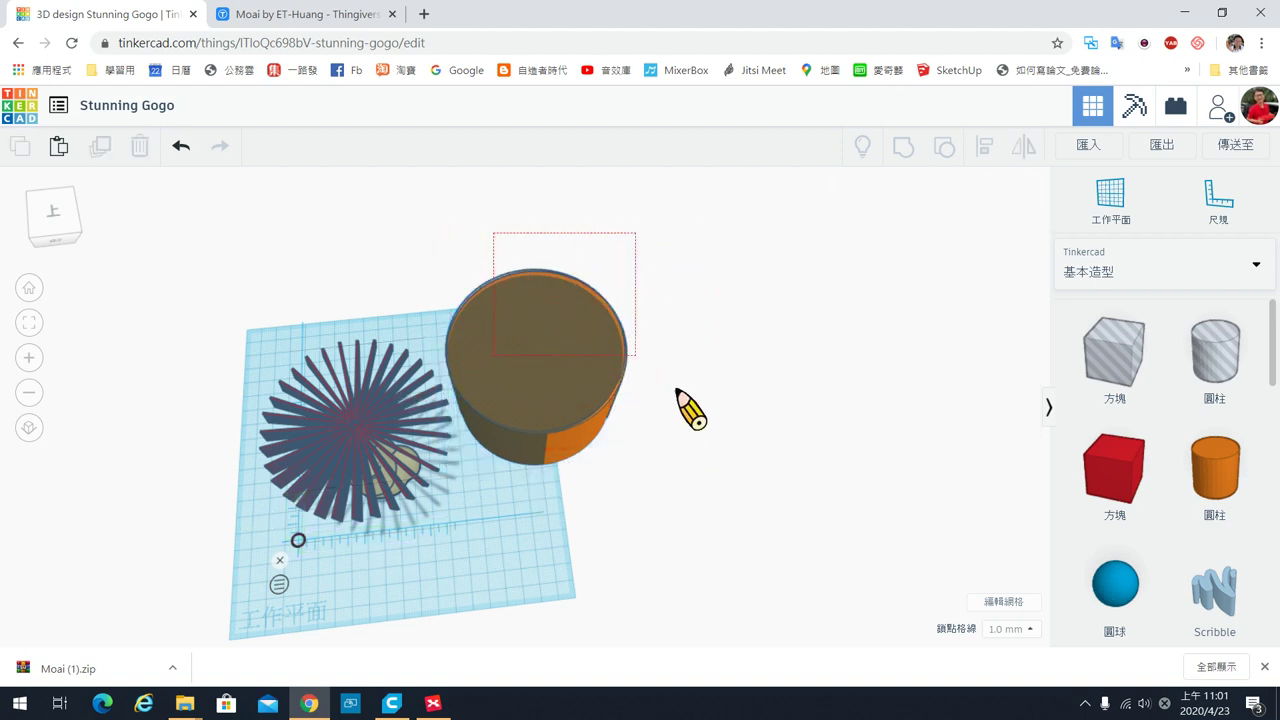
drag(495, 236, 720, 415)
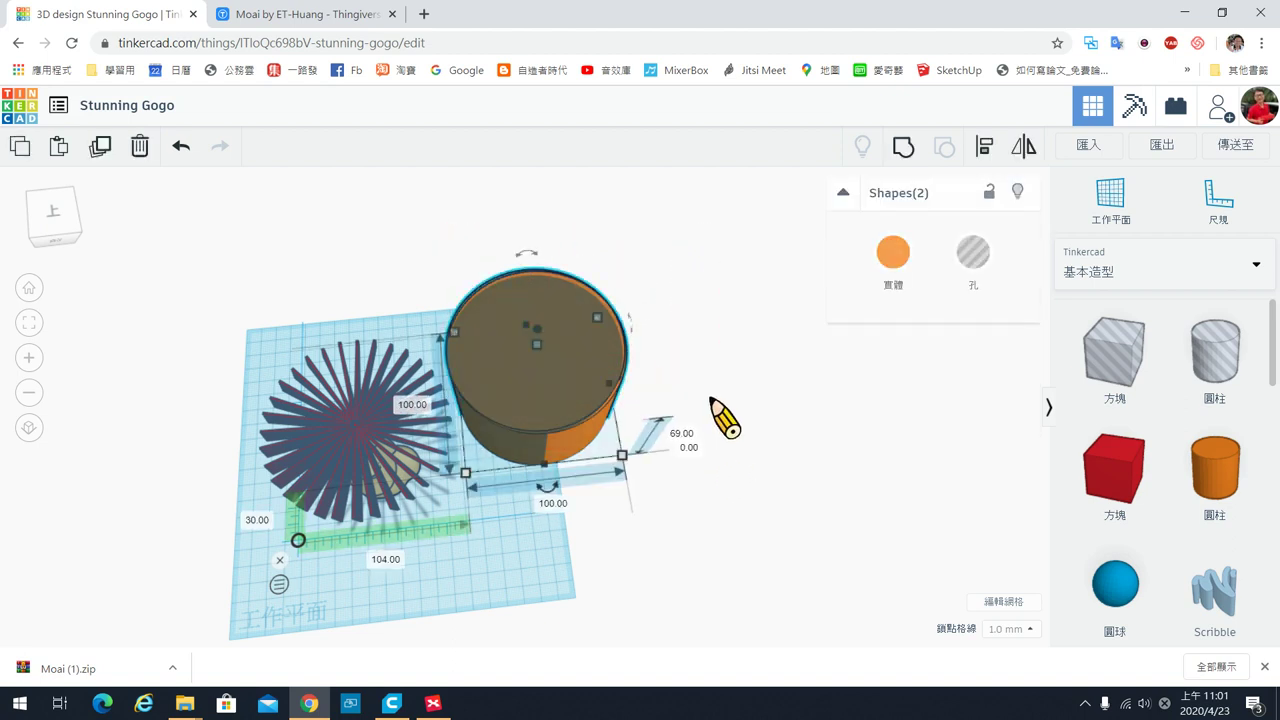
Align the hole centred inside the outer cylinder.
click(990, 152)
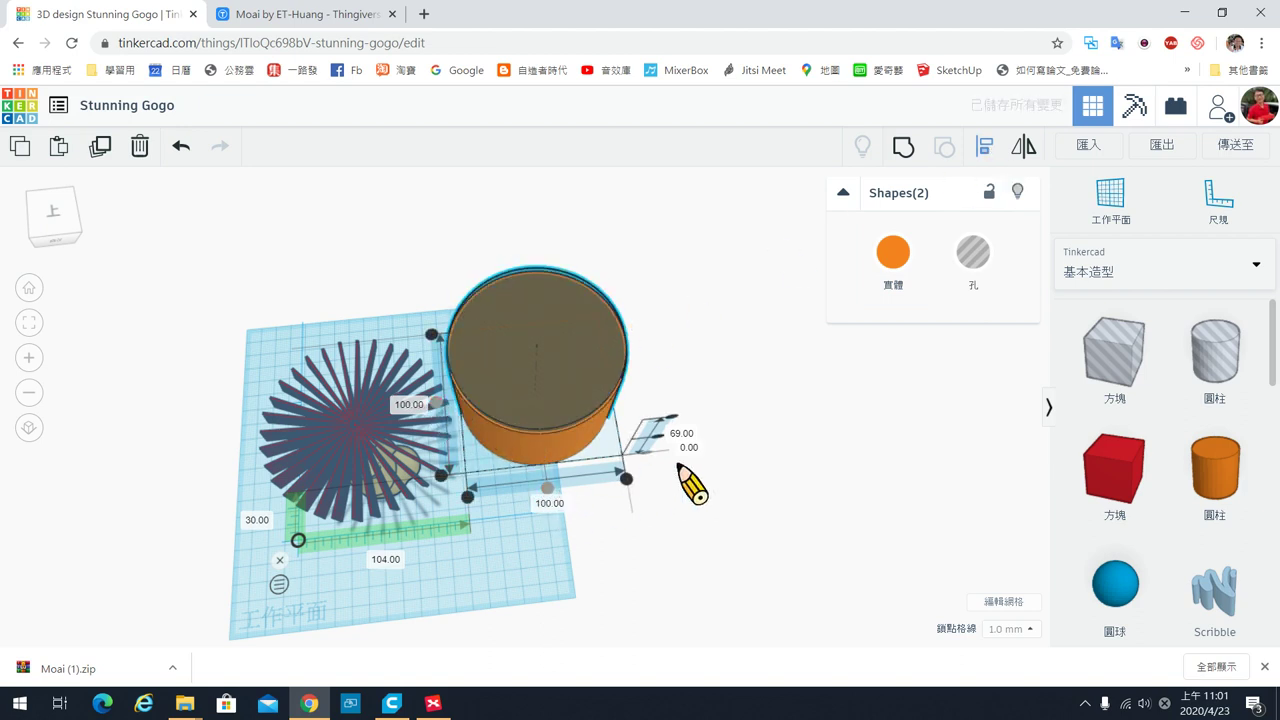
click(709, 534)
right_drag(720, 548, 686, 420)
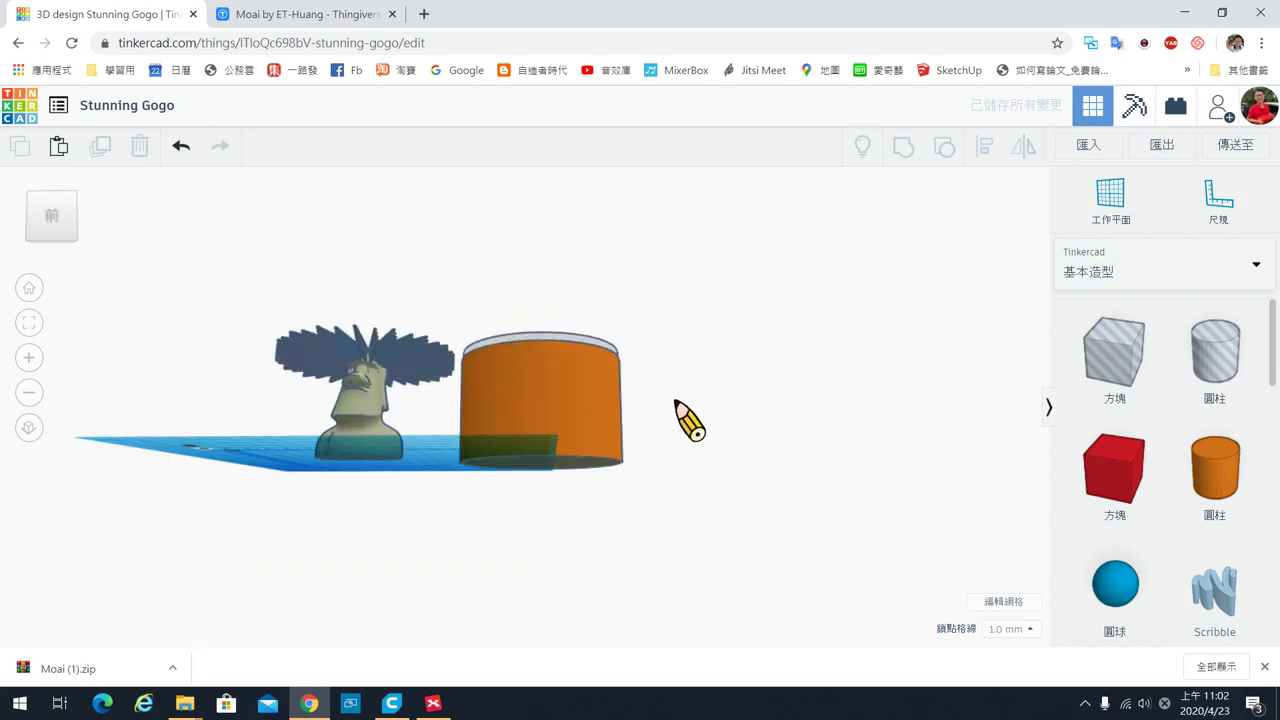
right_drag(698, 372, 566, 452)
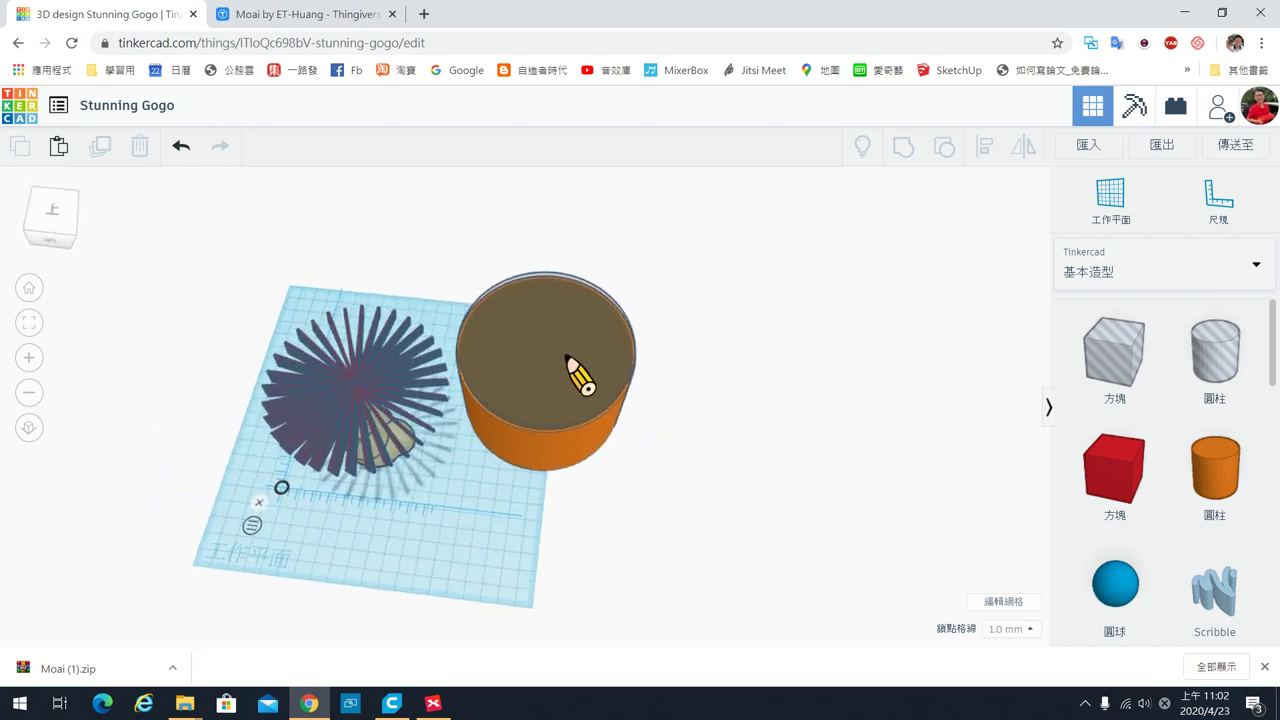
right_drag(746, 390, 542, 246)
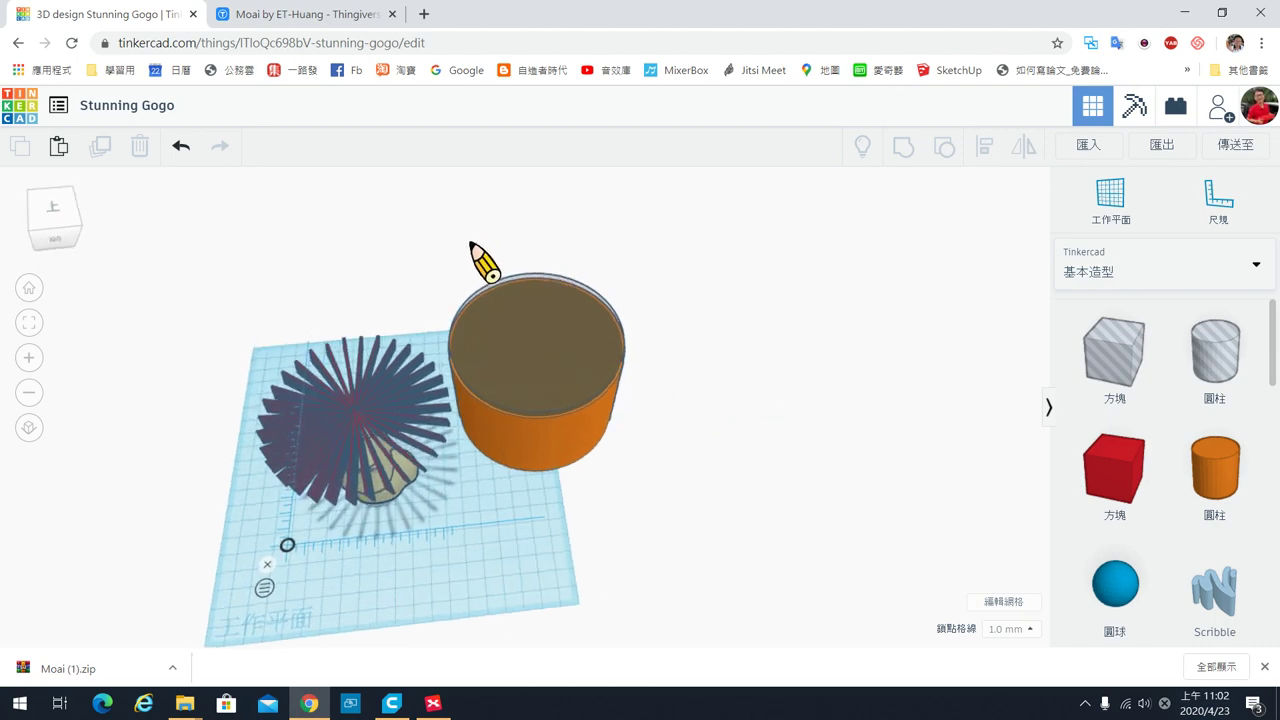
Group the hole and cylinder into a hollow orange ring 100 mm across.
drag(469, 236, 720, 531)
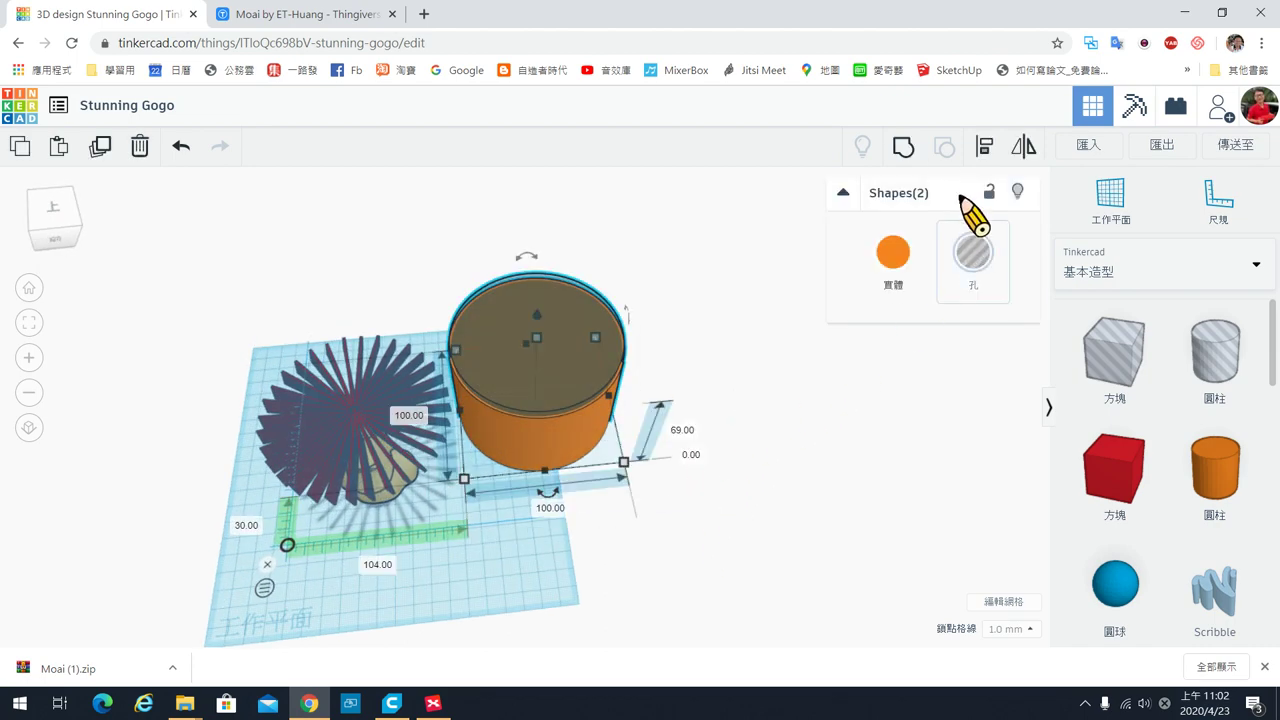
click(908, 147)
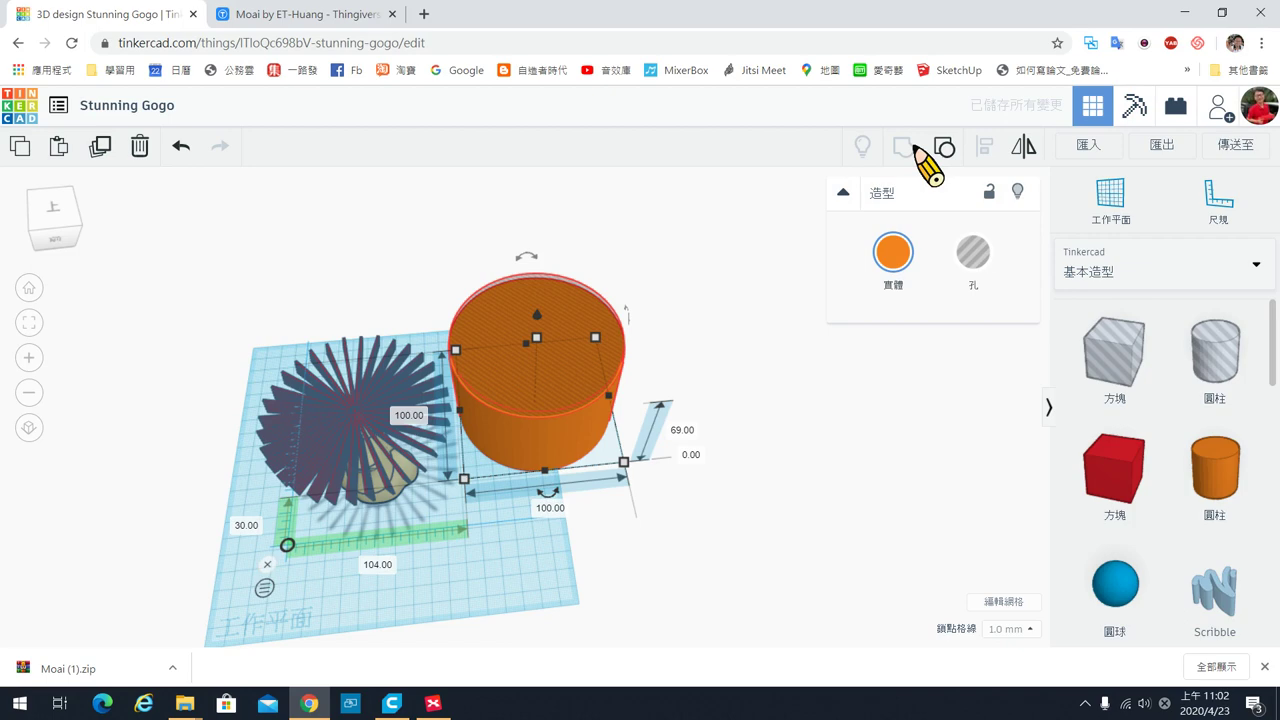
mouse_move(694, 443)
right_down()
mouse_move(660, 523)
mouse_move(643, 486)
mouse_move(632, 345)
right_up()
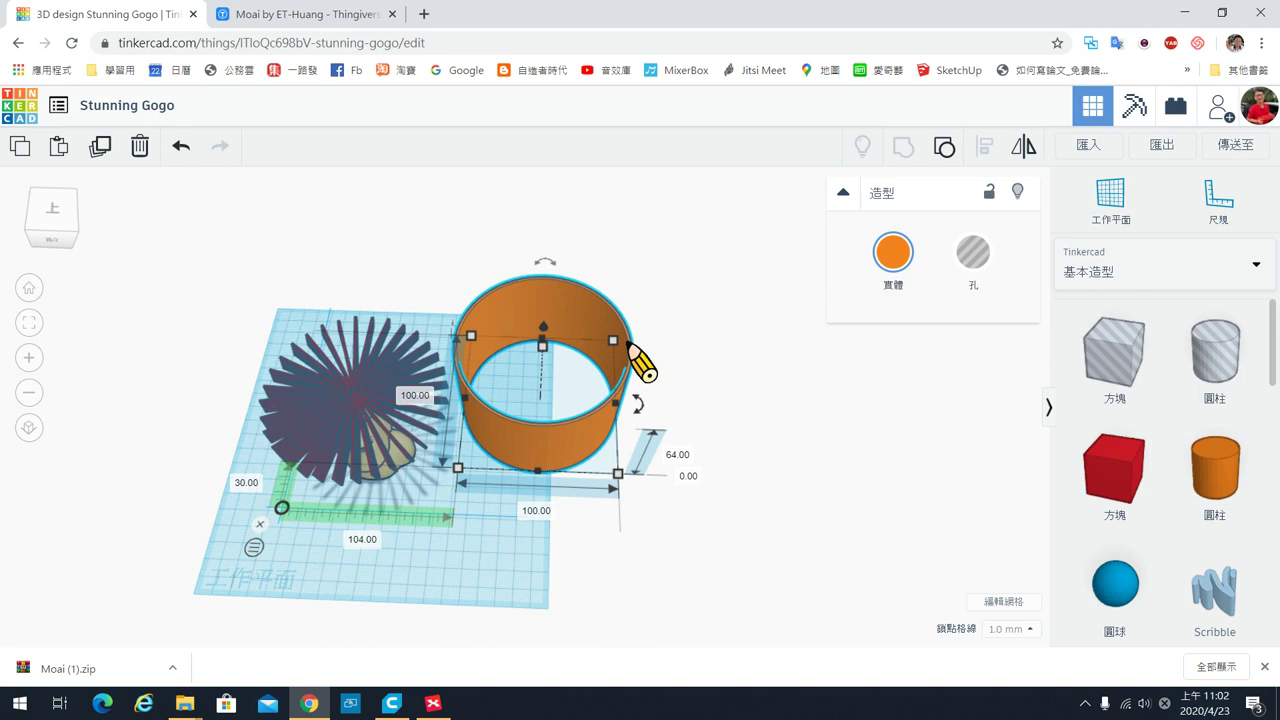
scroll(607, 517, down, 2)
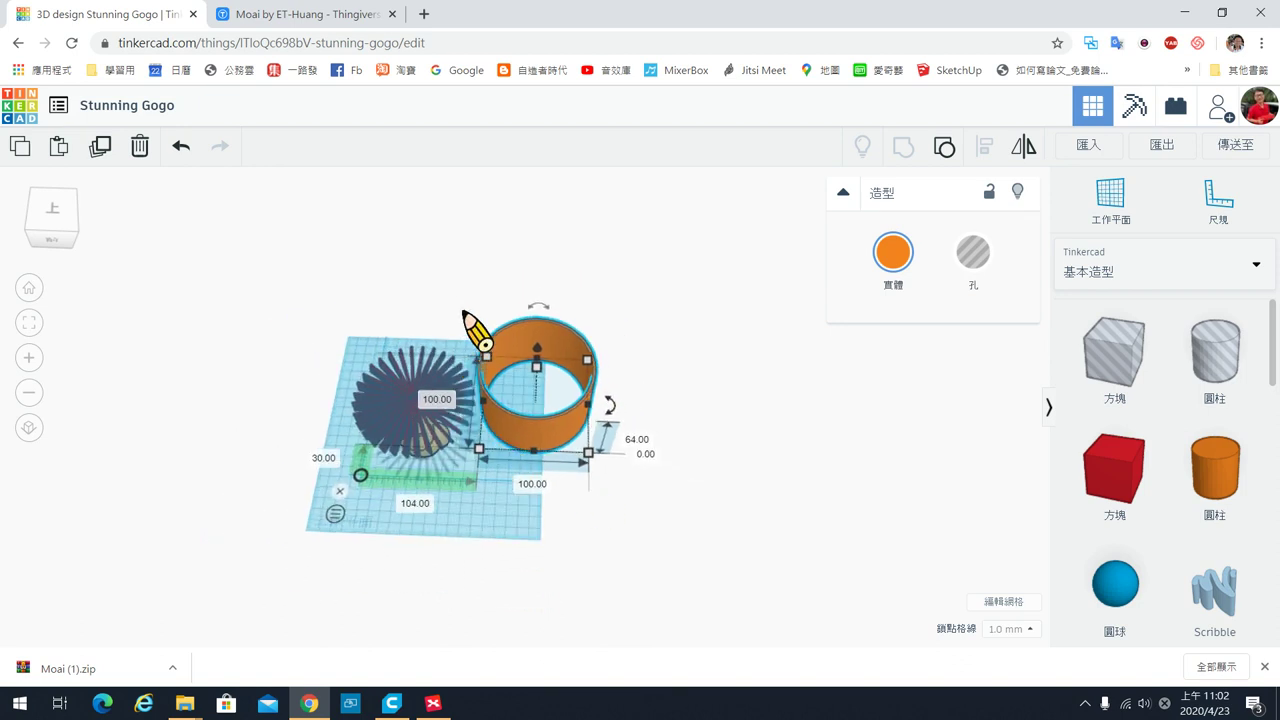
click(446, 377)
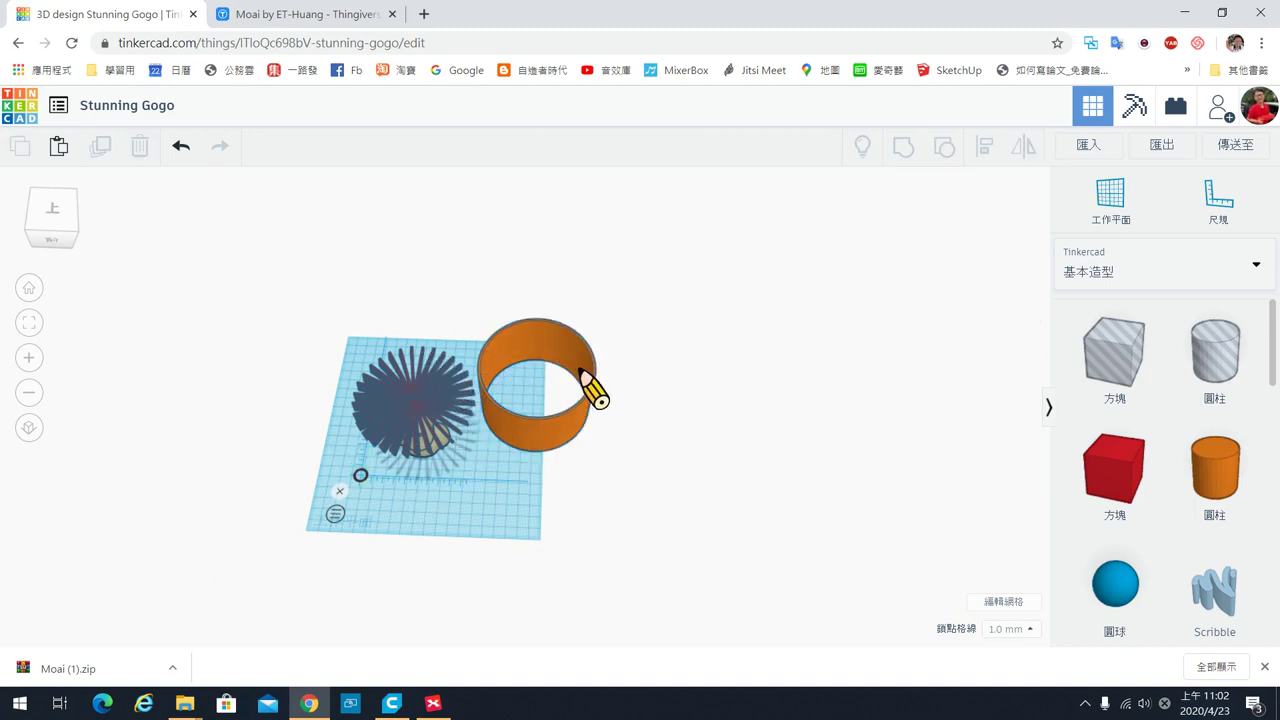
Centre the ring and the Moai on both axes with Align.
scroll(590, 385, down, 3)
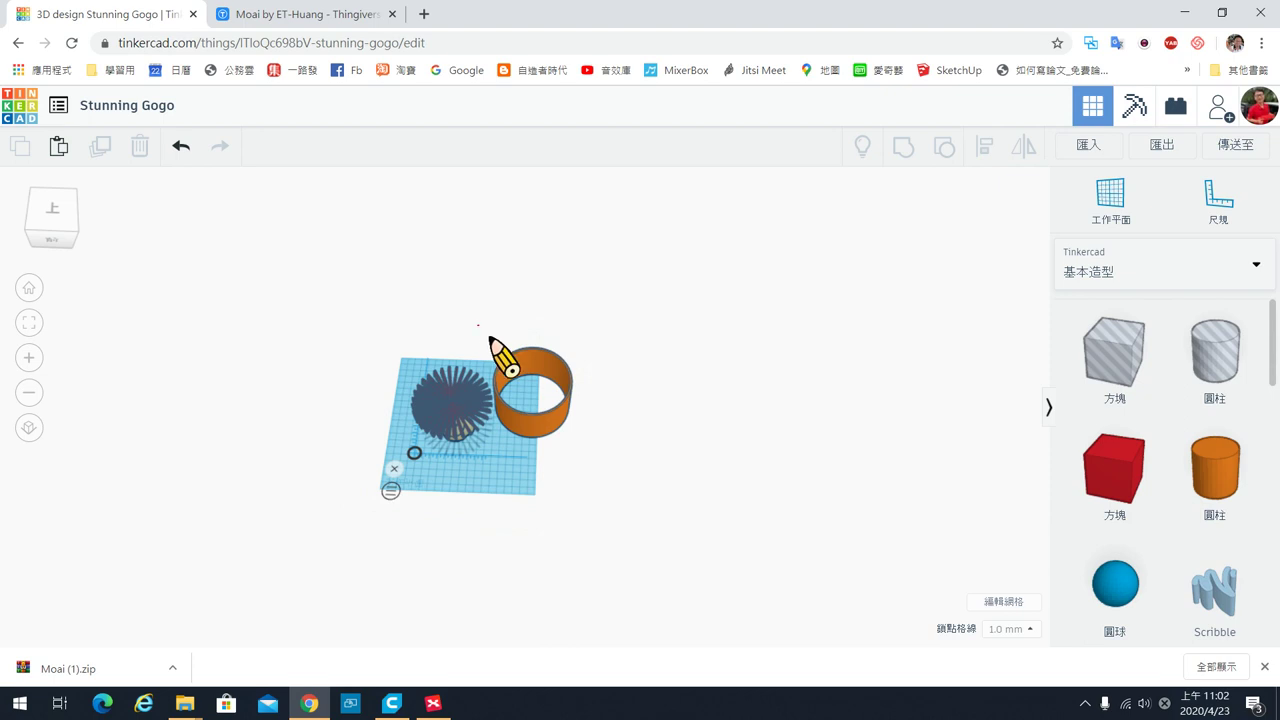
drag(490, 338, 604, 424)
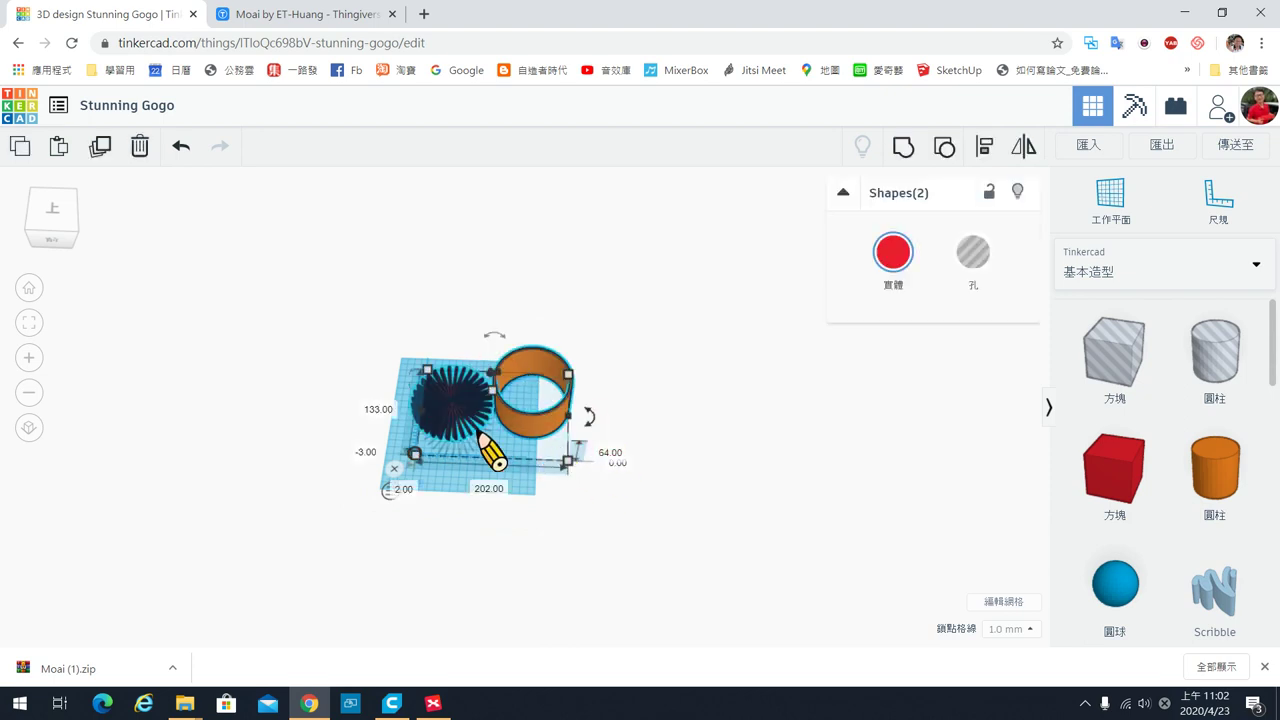
scroll(491, 451, up, 5)
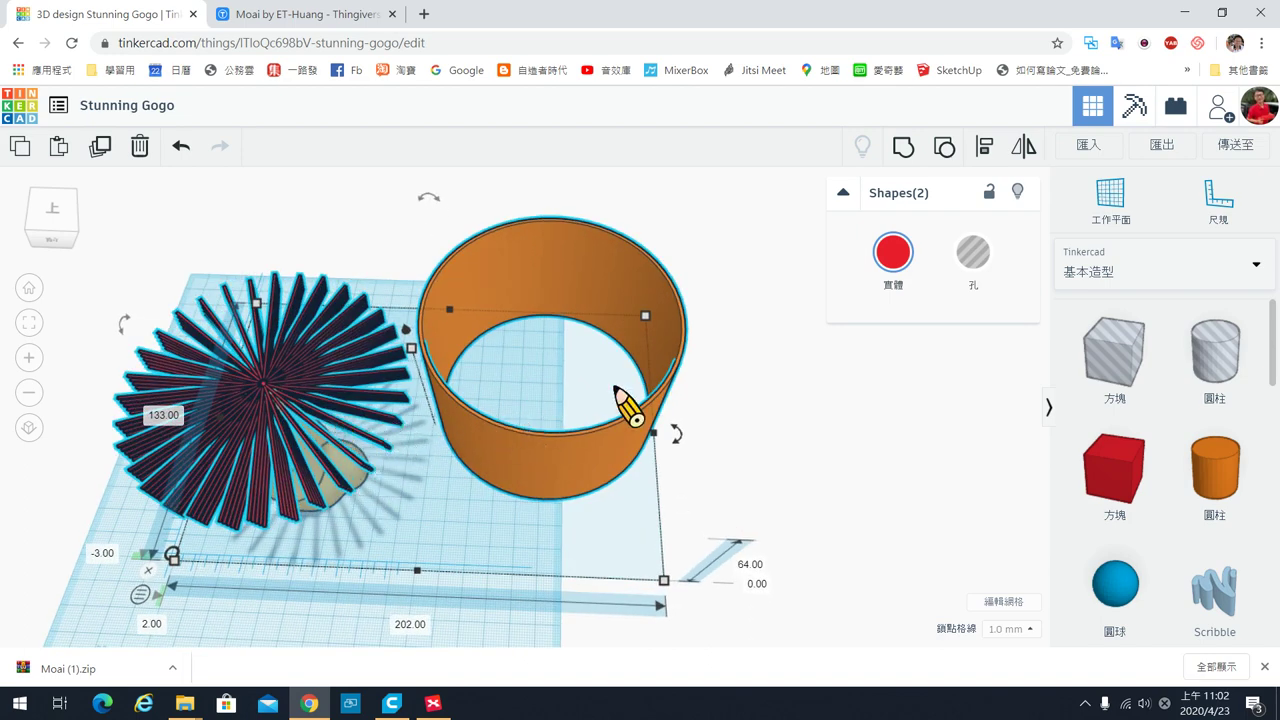
click(987, 150)
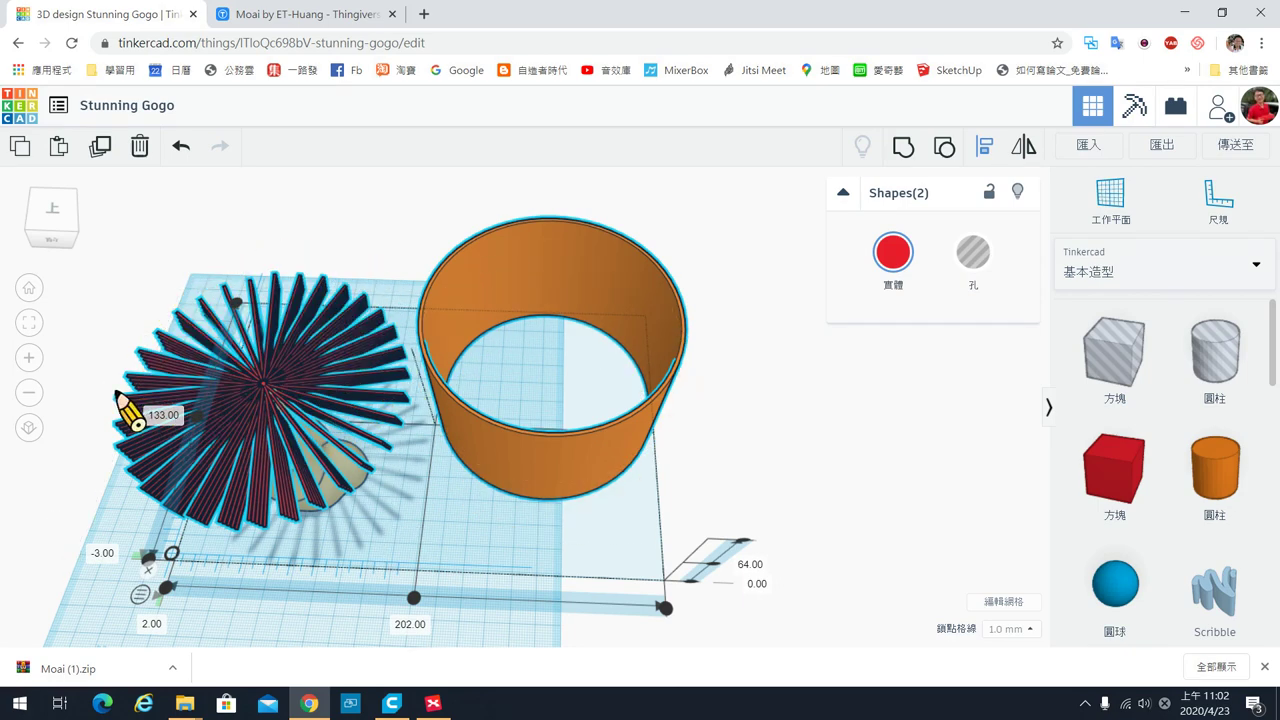
click(199, 417)
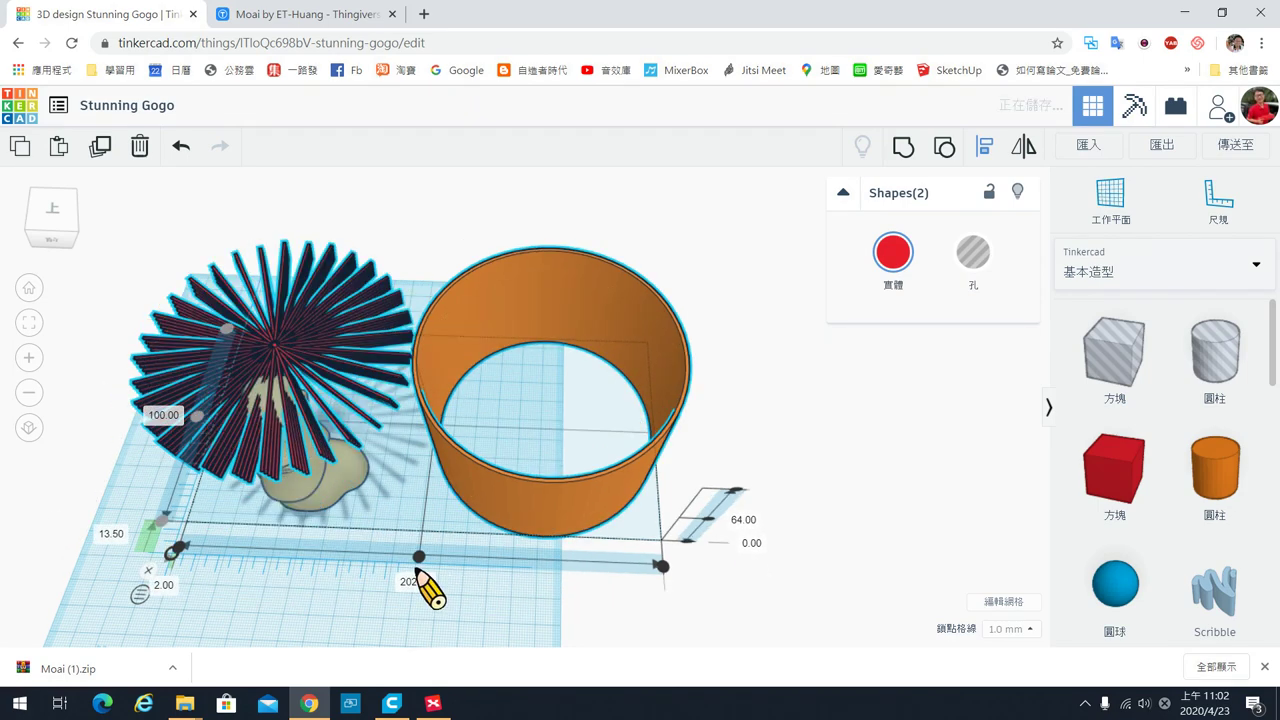
click(418, 558)
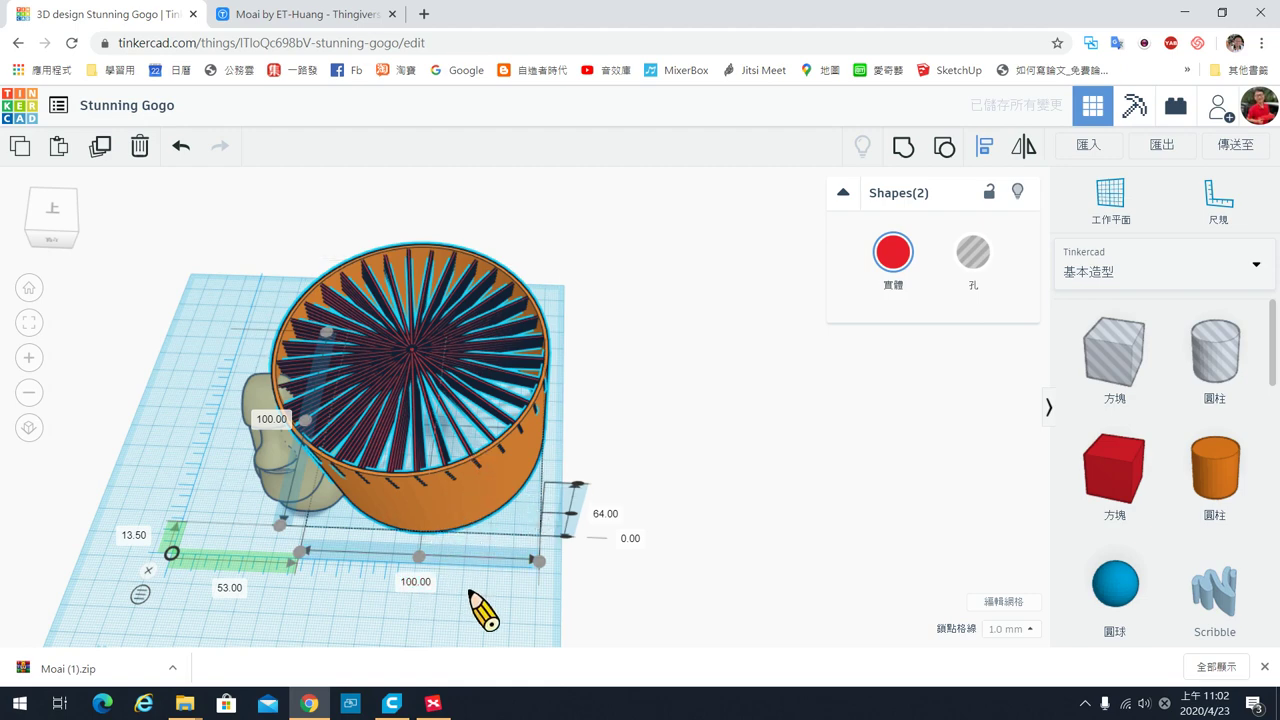
Move the Moai out to the front left and select the spoke fan with the ring.
mouse_move(472, 594)
right_down()
mouse_move(560, 508)
mouse_move(571, 477)
right_up()
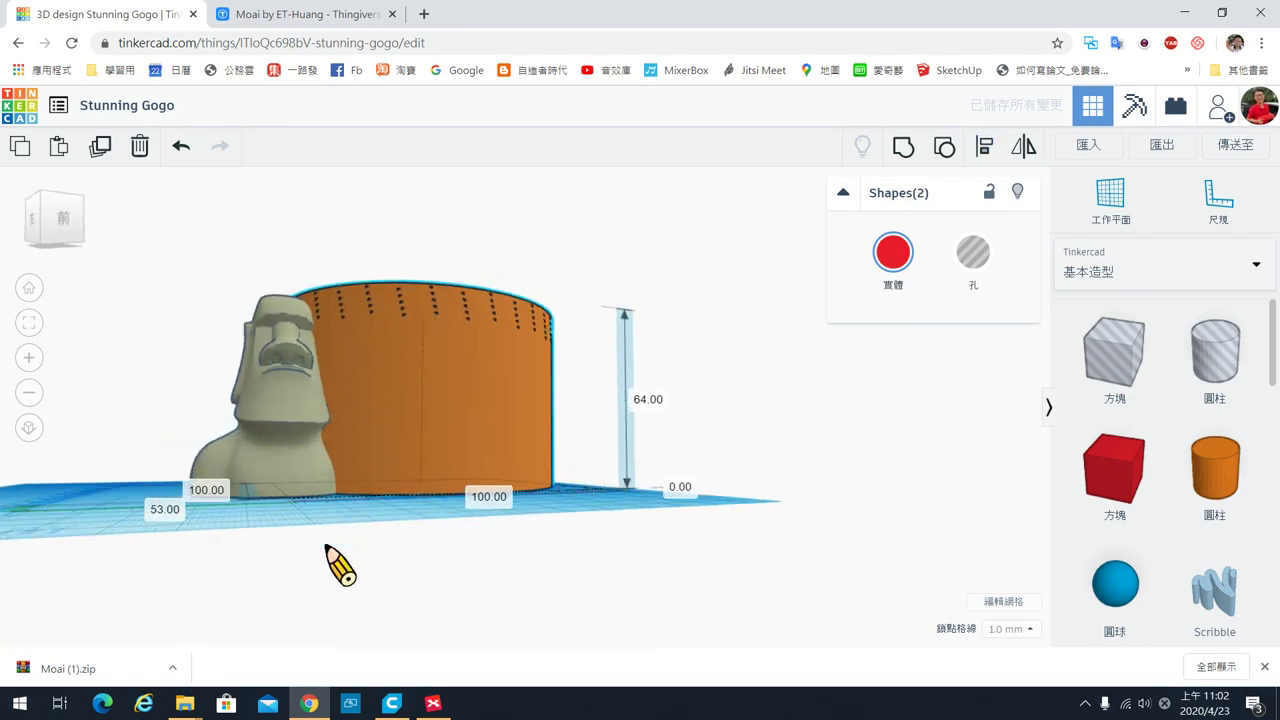
right_drag(333, 562, 300, 543)
click(285, 540)
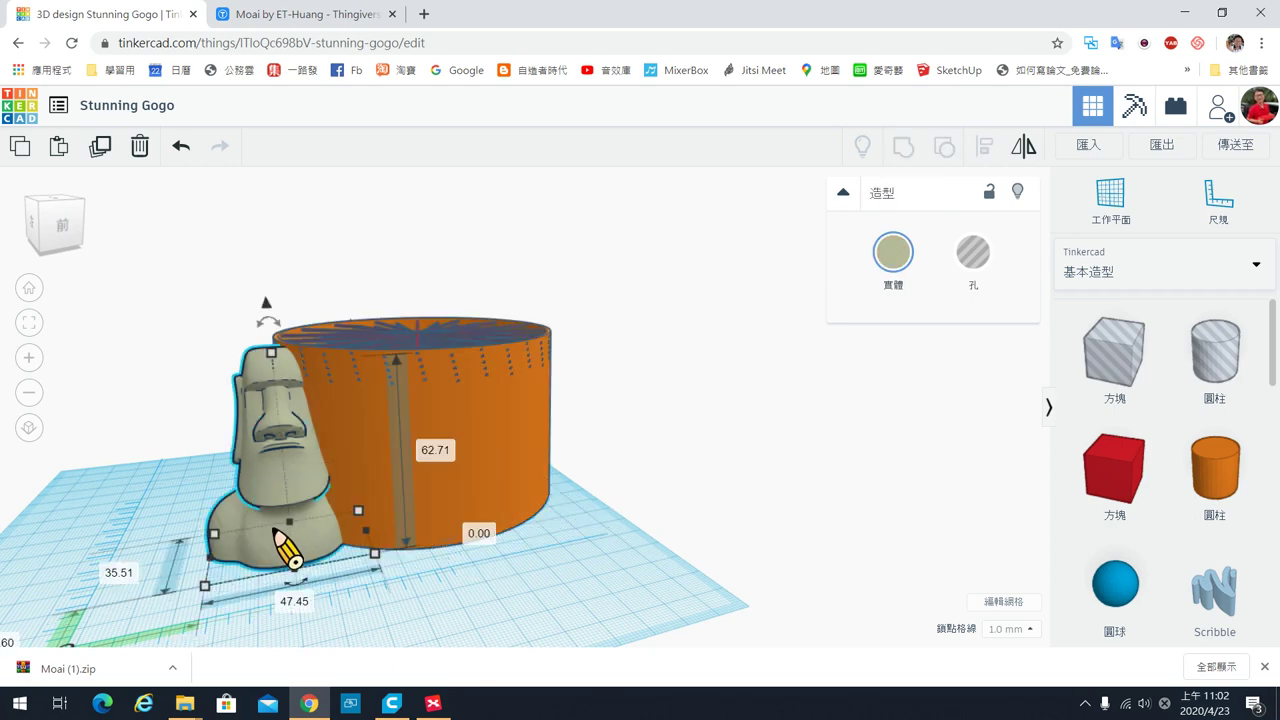
drag(278, 533, 90, 545)
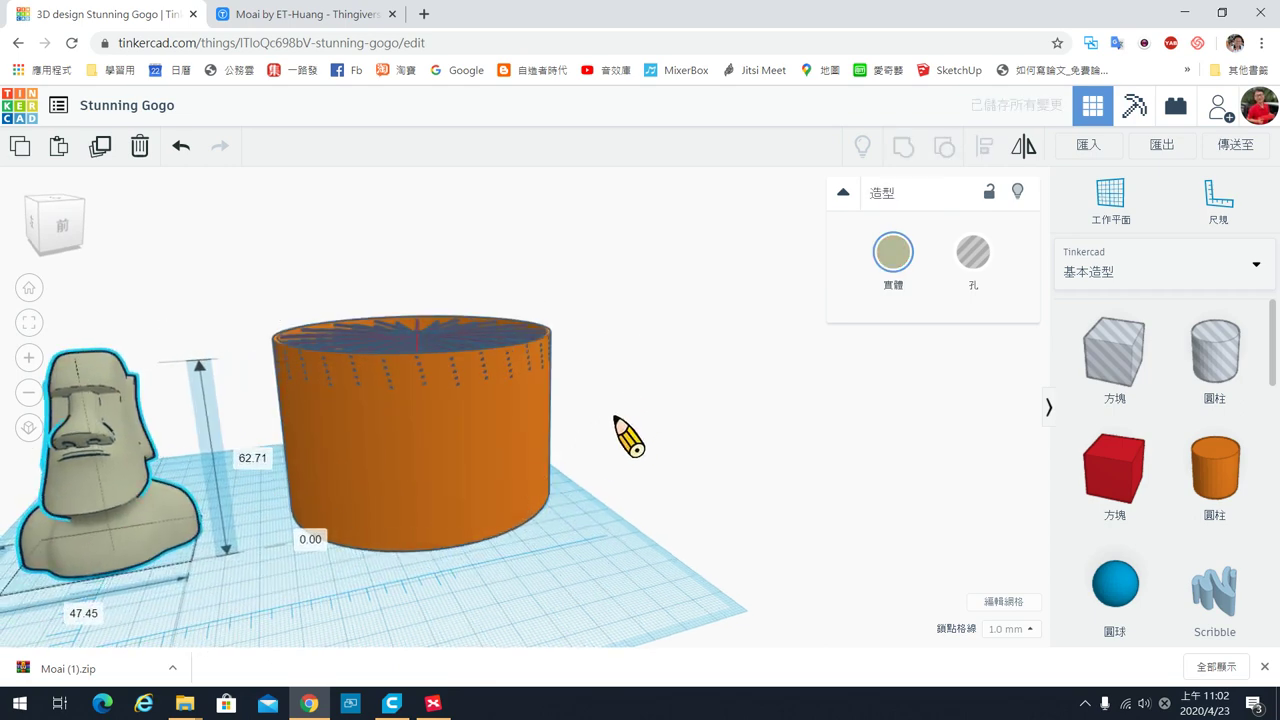
right_drag(628, 435, 586, 486)
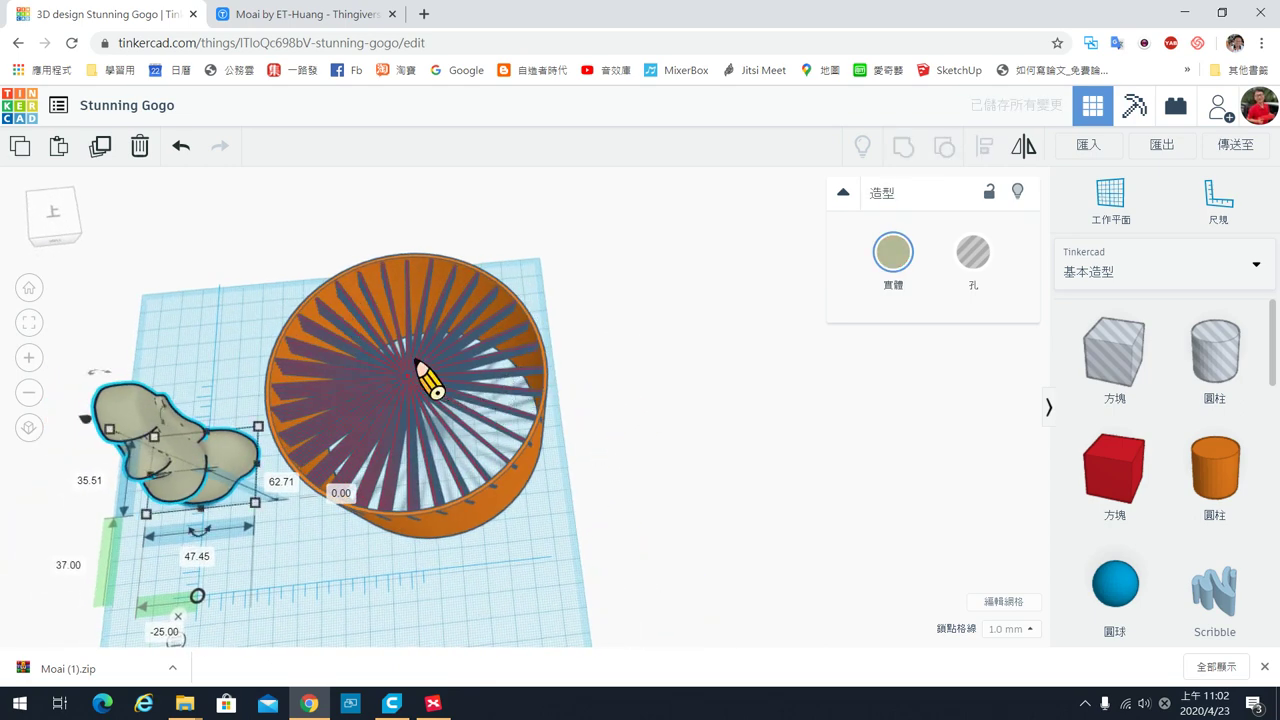
drag(293, 238, 650, 592)
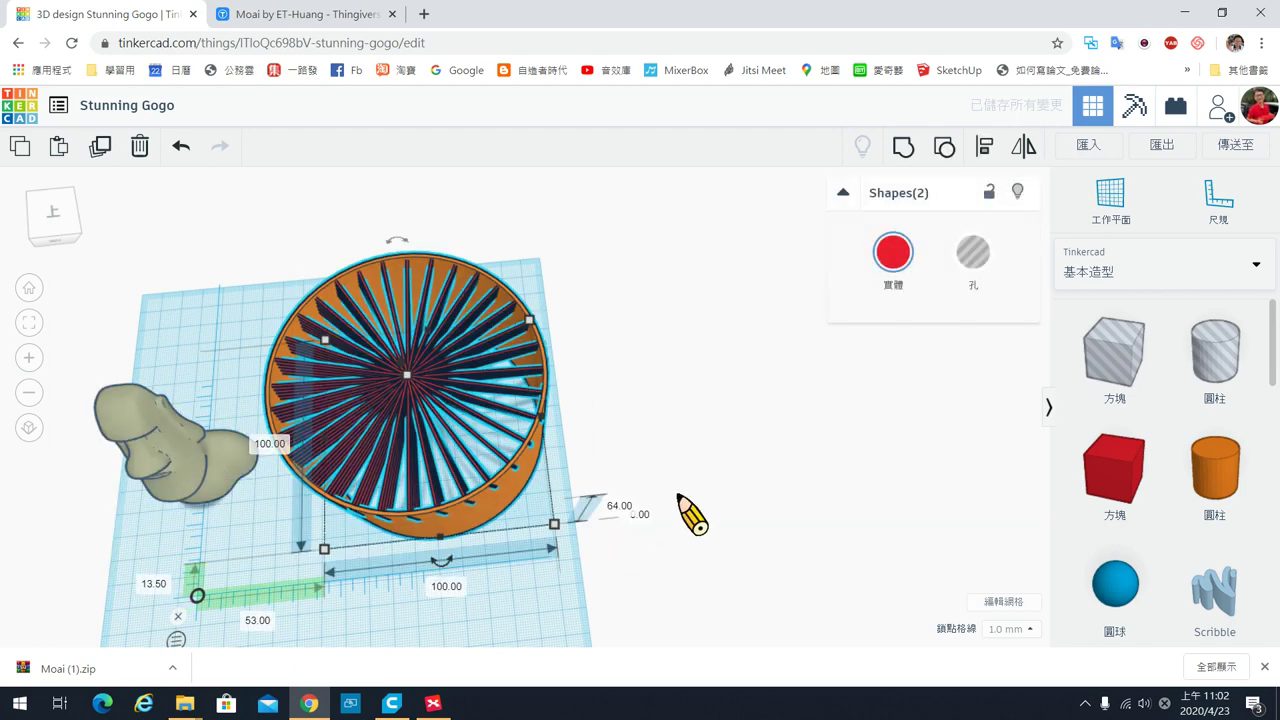
Group the spoke fan and hollow ring into one red cylinder, 100 mm wide.
click(905, 150)
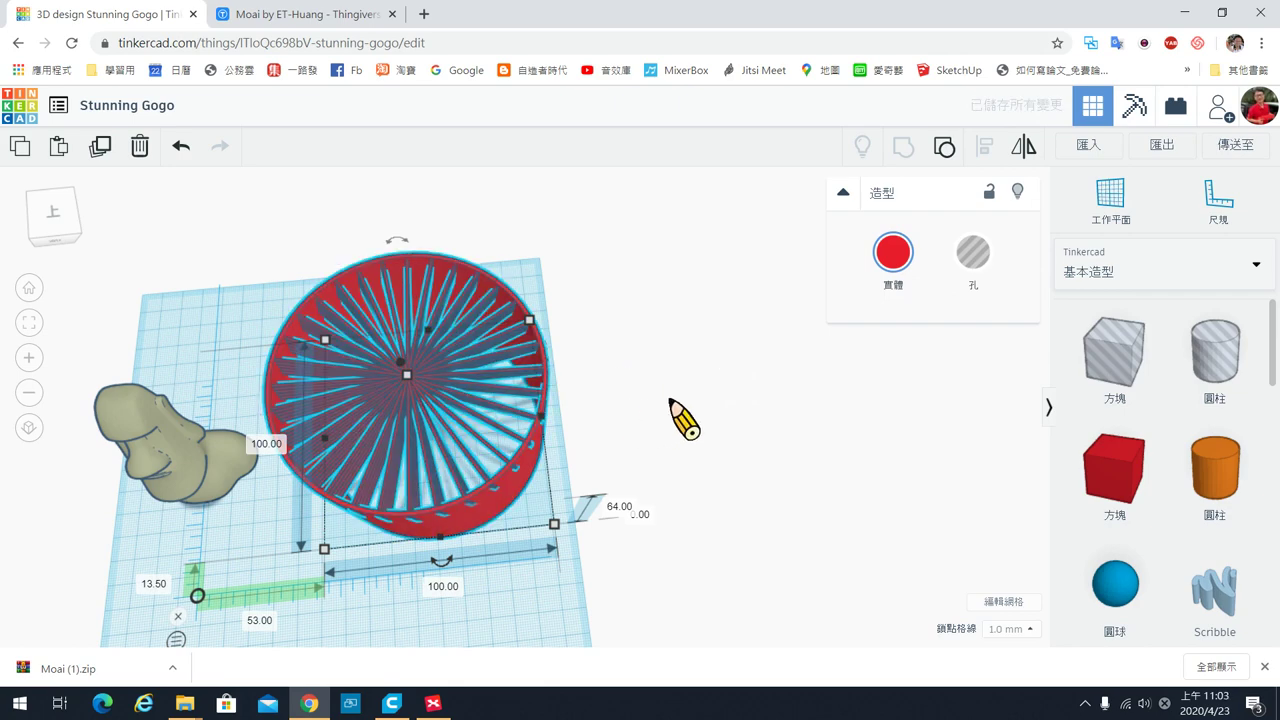
right_drag(730, 393, 734, 386)
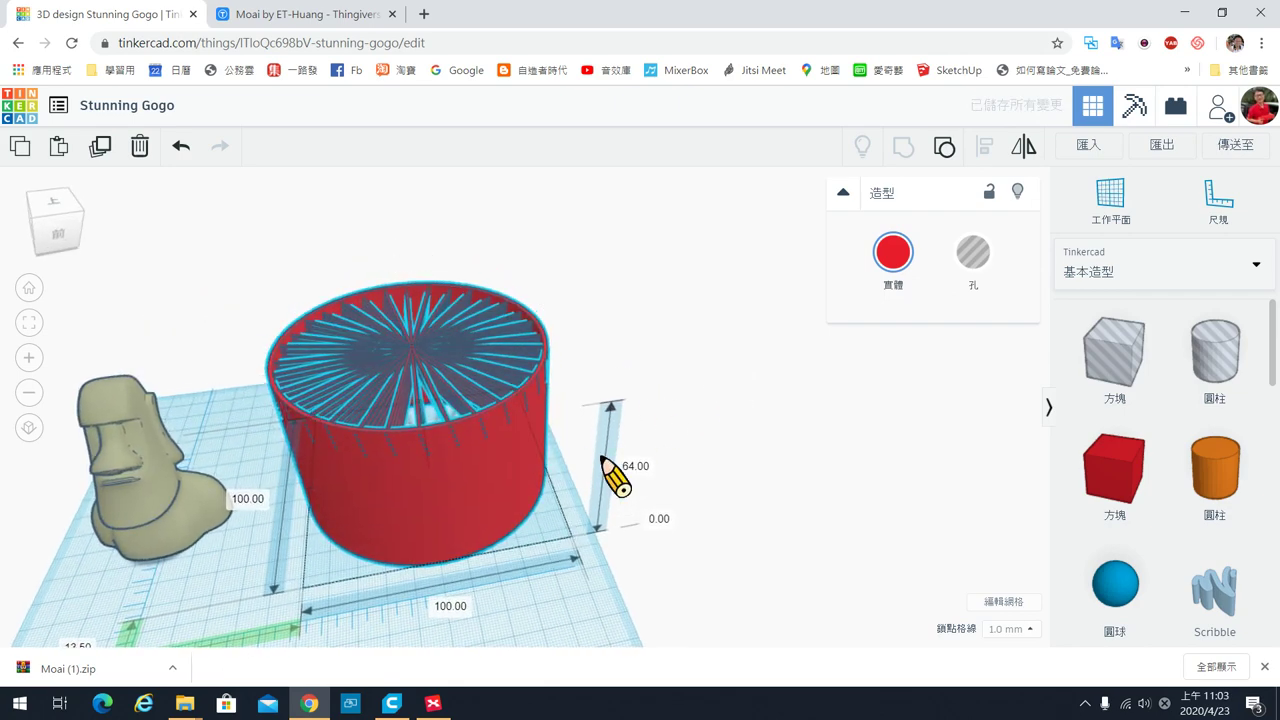
scroll(611, 443, up, 2)
scroll(525, 490, up, 2)
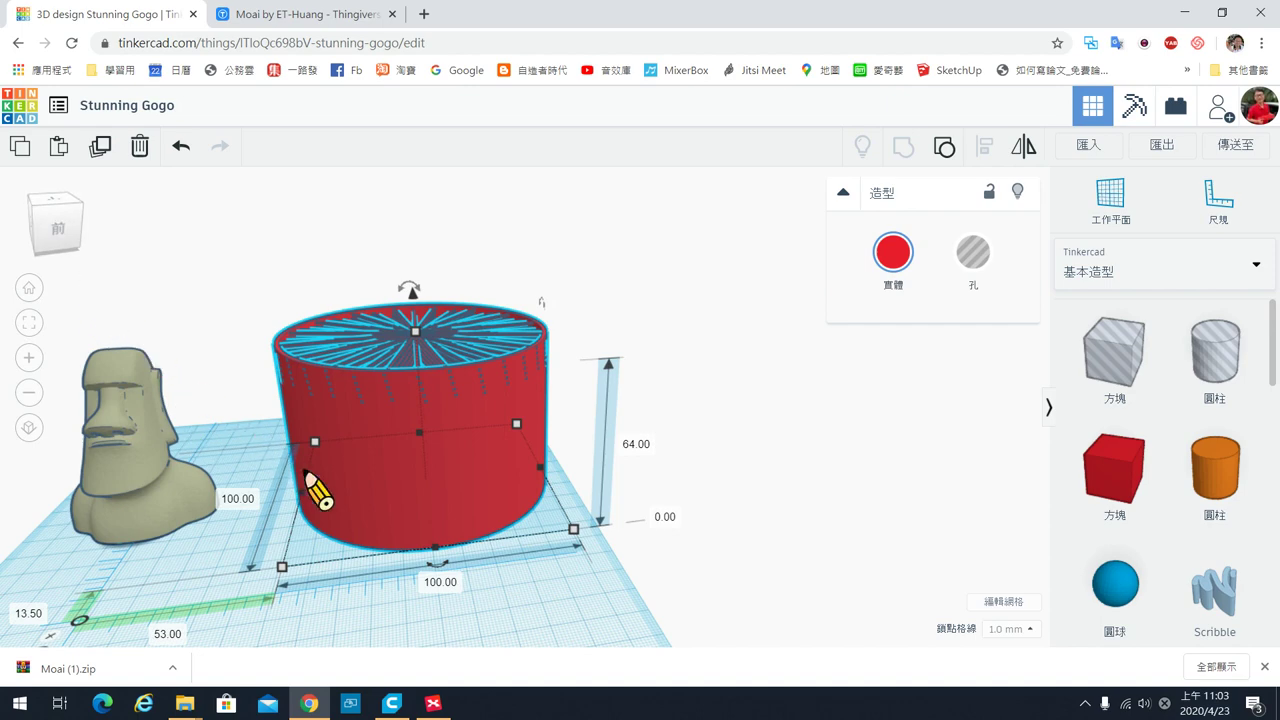
Box-select the Moai together with the red cylinder group.
click(500, 605)
right_drag(505, 600, 770, 575)
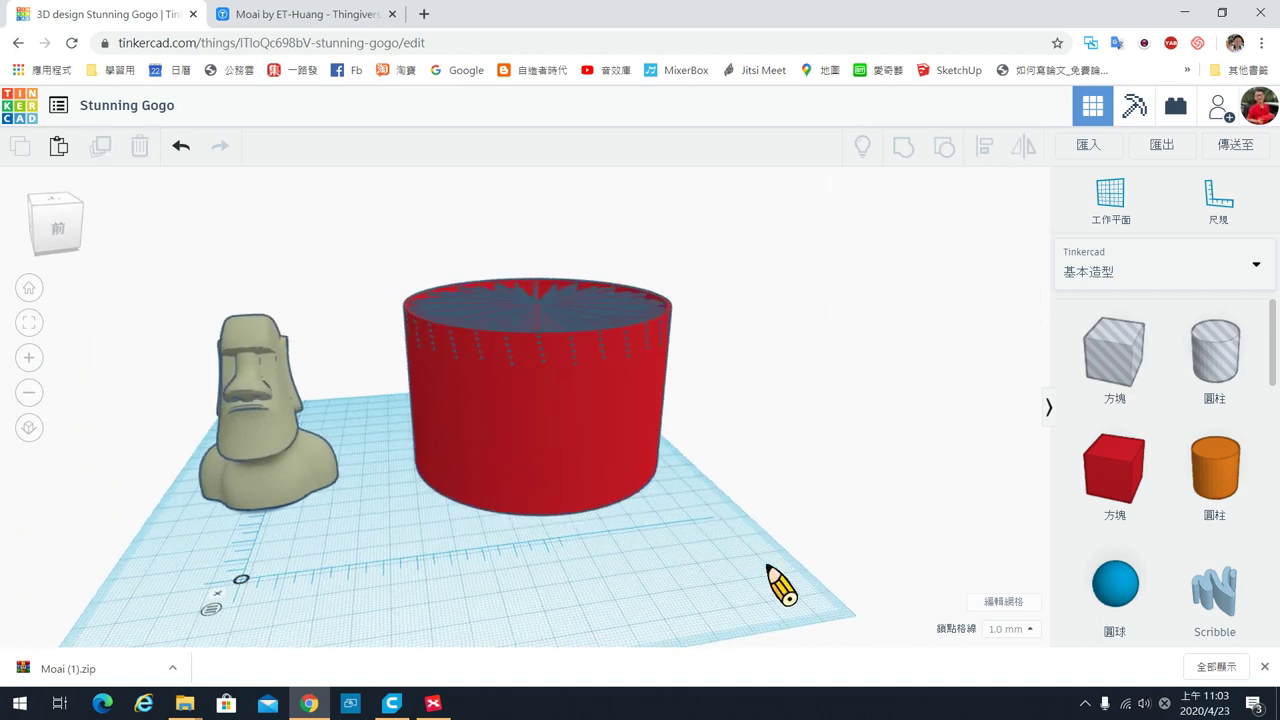
drag(168, 258, 765, 585)
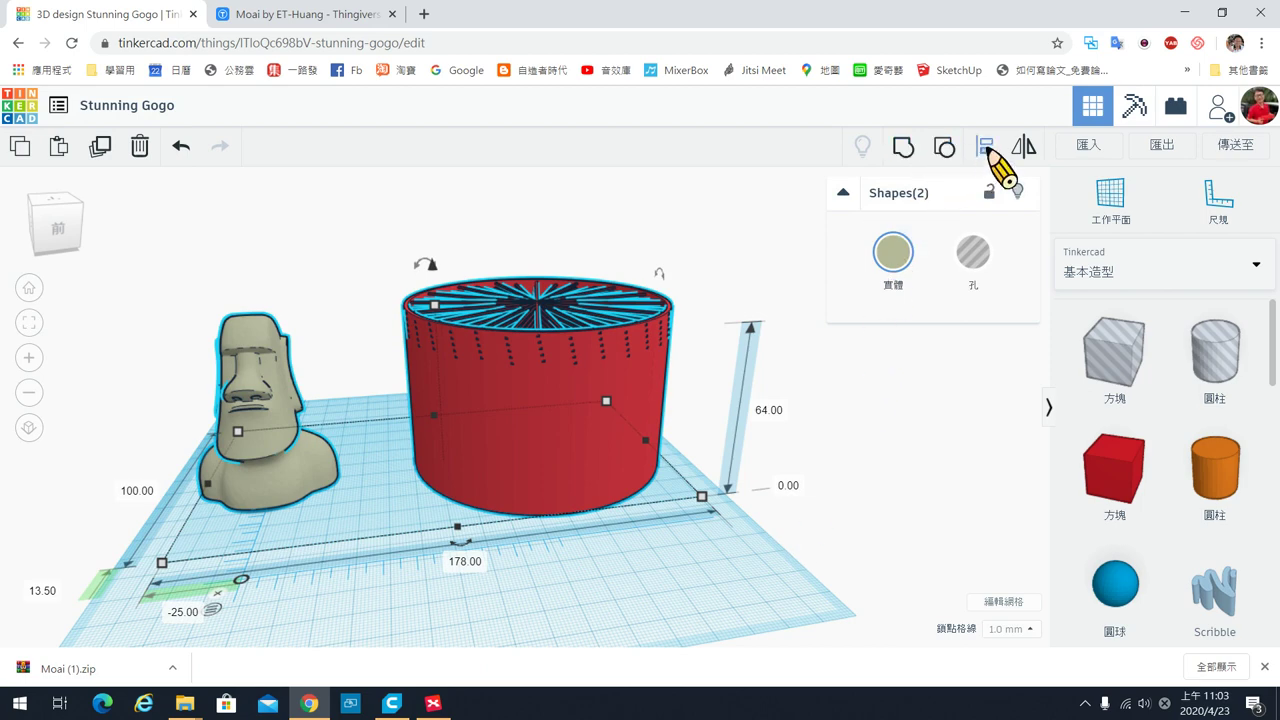
Centre the Moai and red cylinder along both depth and width with Align.
click(986, 148)
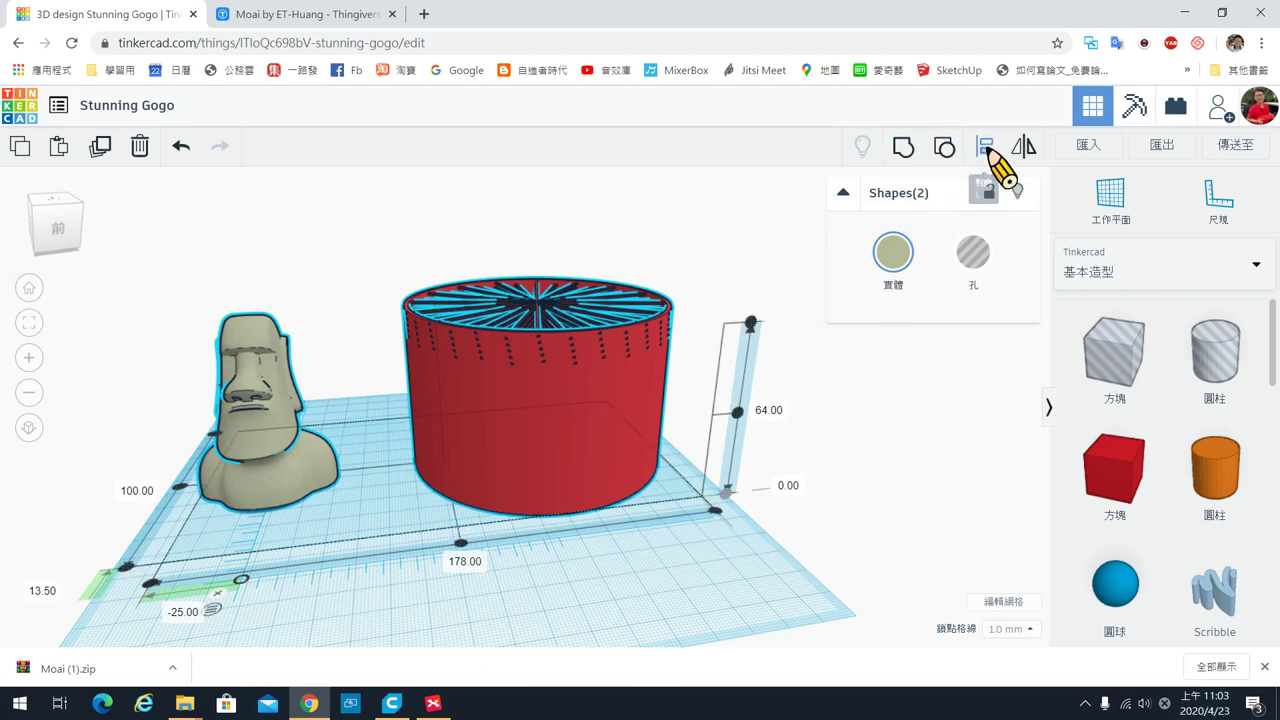
click(181, 487)
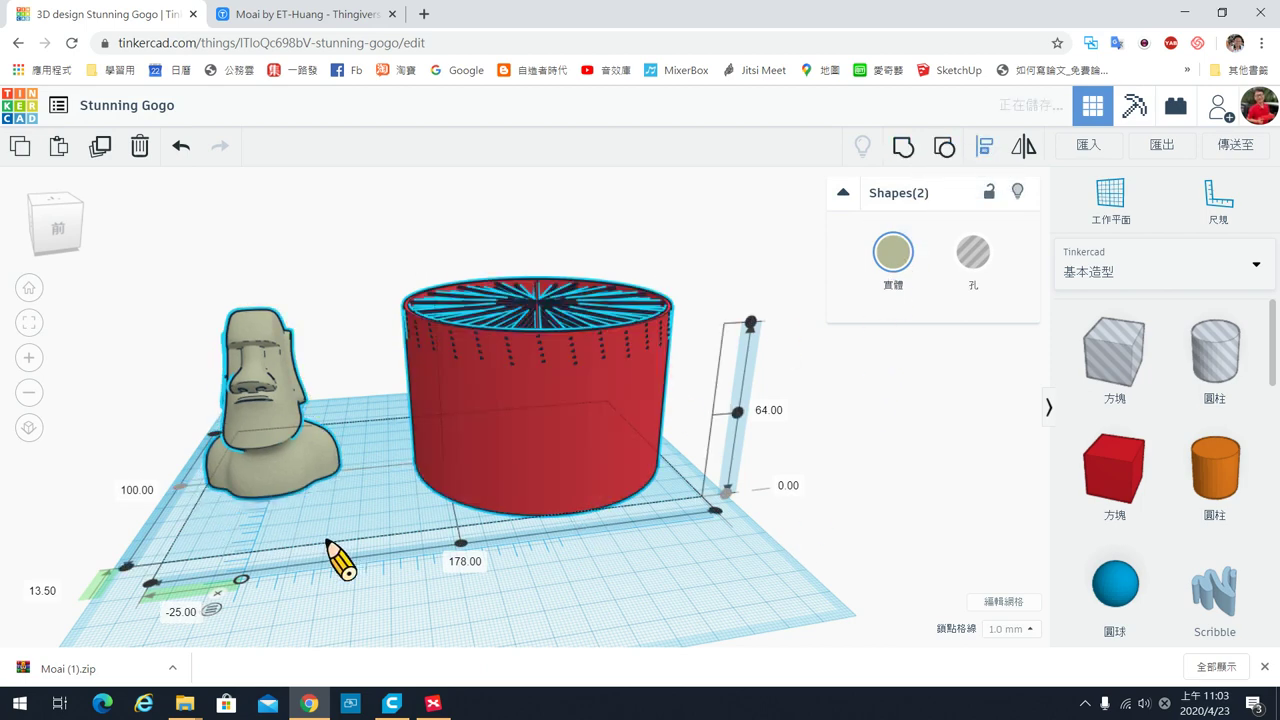
click(463, 545)
right_drag(620, 290, 604, 457)
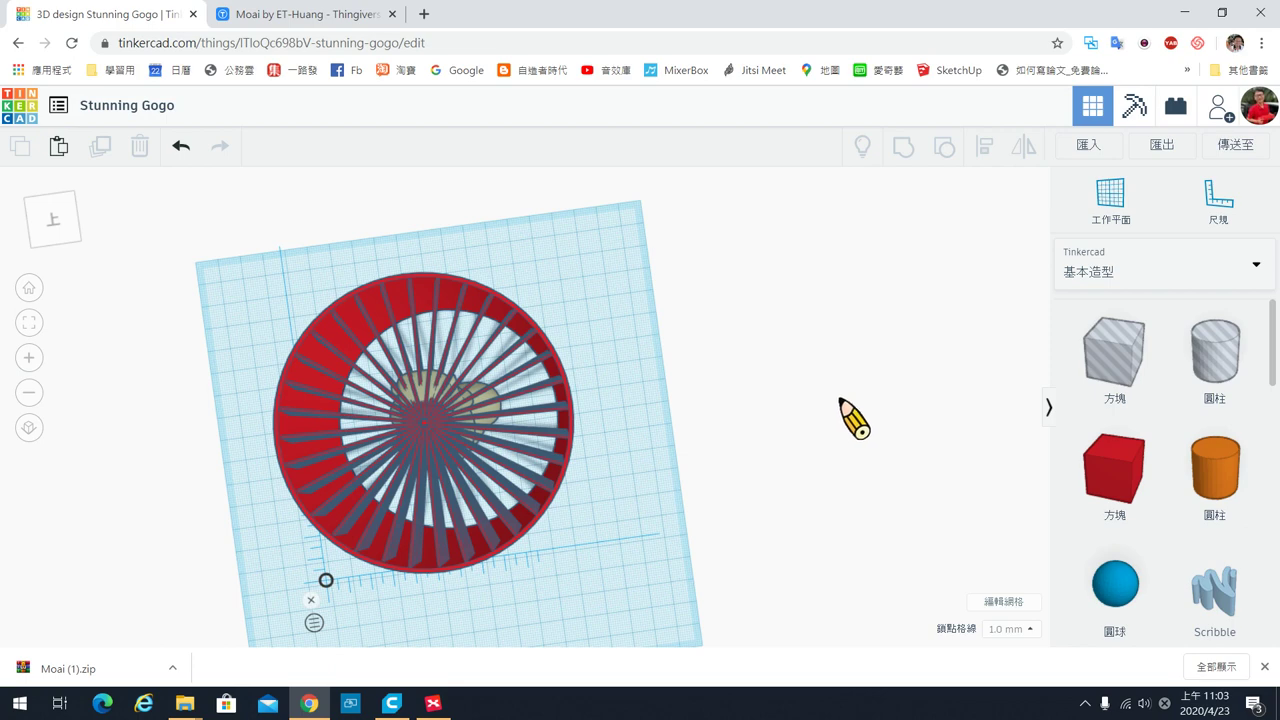
Nudge the red cylinder group up with Ctrl+Up to an elevation of 23.50.
click(552, 350)
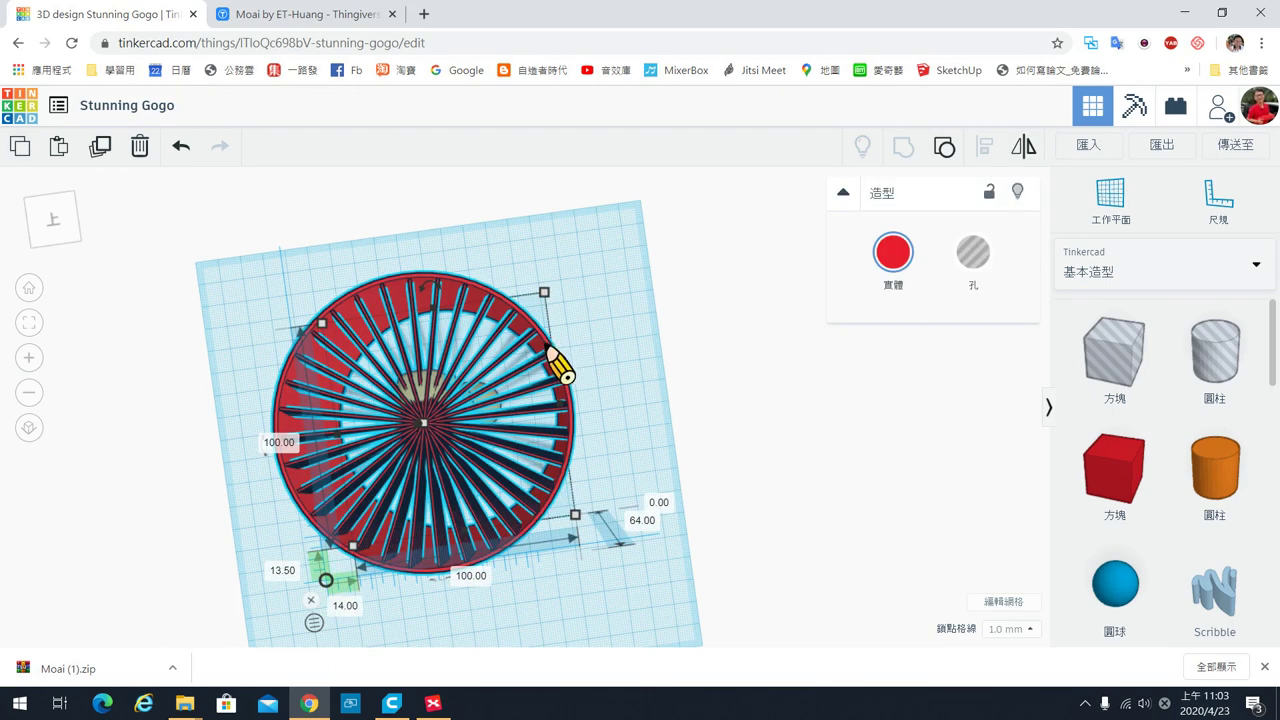
key(ctrl+Up)
key(ctrl+Up)
key(ctrl+Up)
key(ctrl+Up)
key(ctrl+Up)
key(ctrl+Up)
key(ctrl+Up)
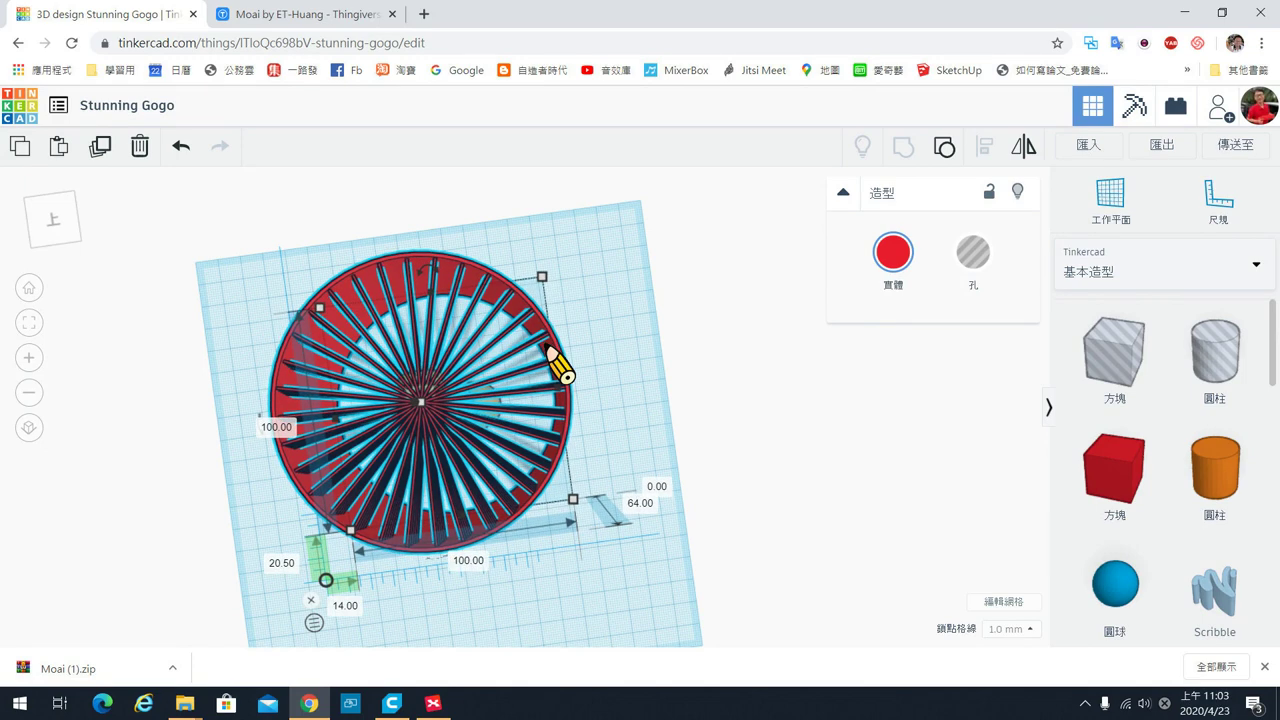
key(ctrl+Up)
key(ctrl+Up)
key(ctrl+Up)
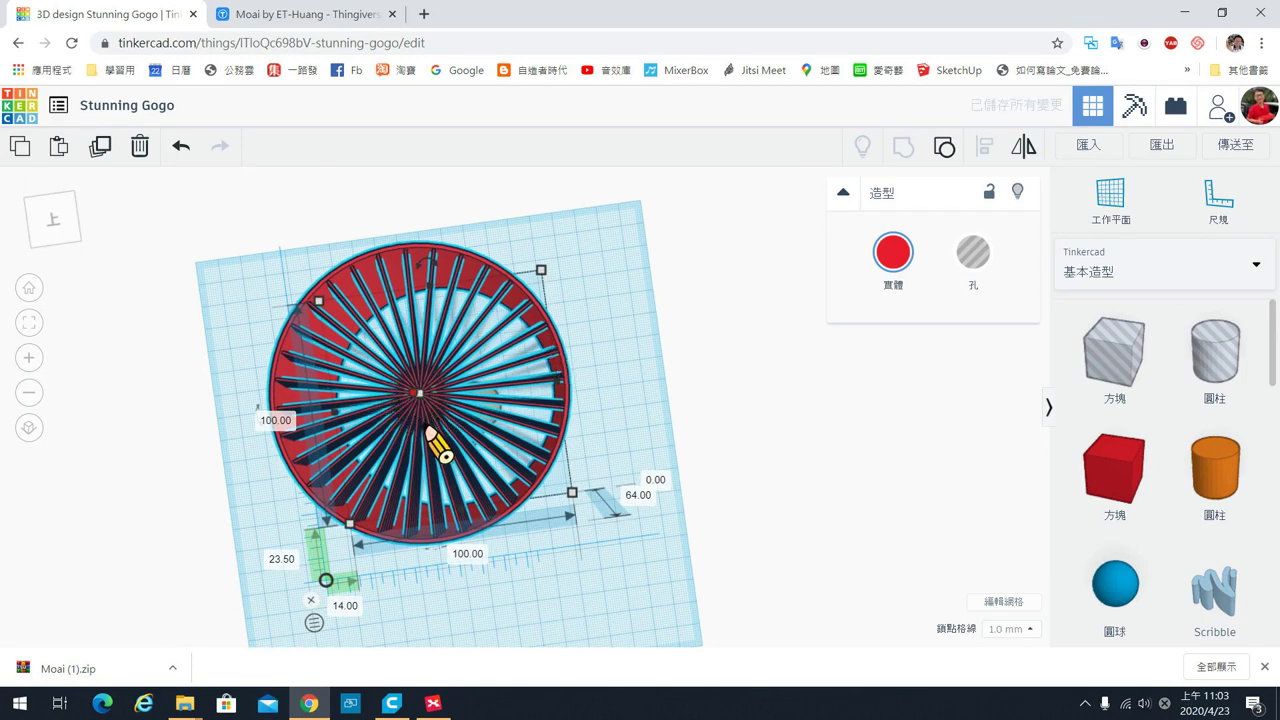
right_drag(622, 462, 607, 417)
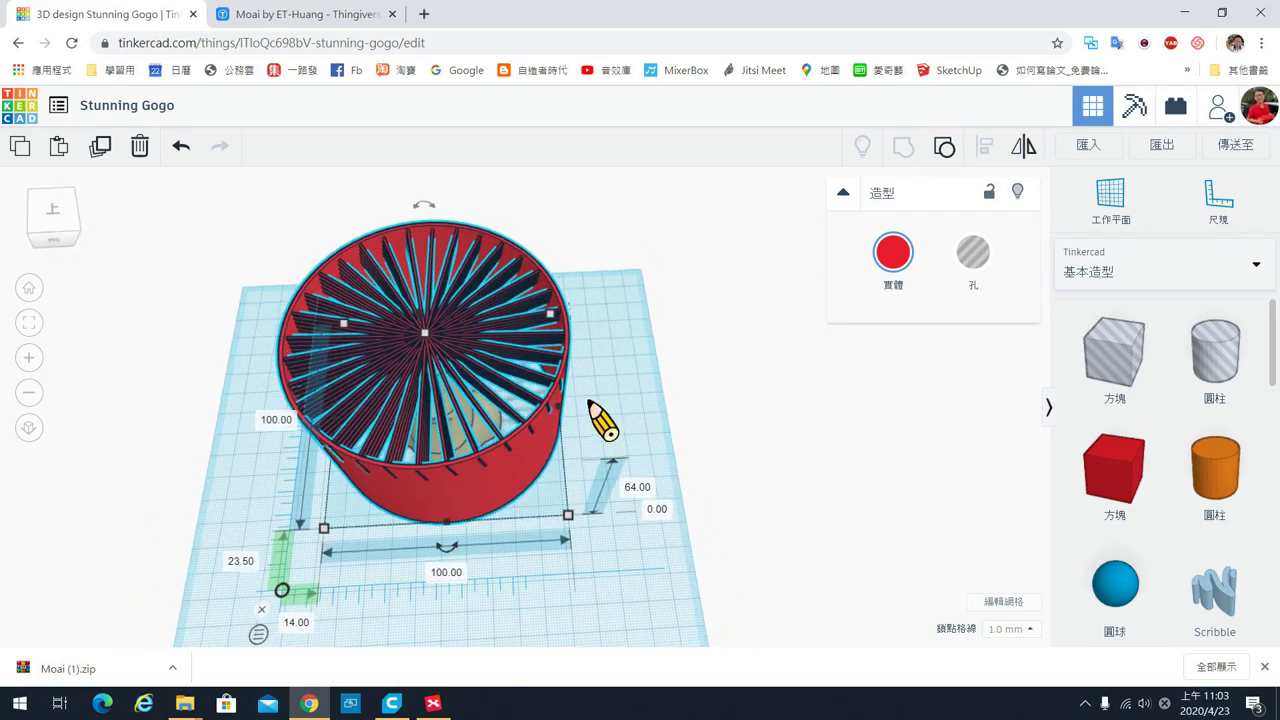
mouse_move(605, 415)
right_down()
mouse_move(620, 405)
mouse_move(594, 391)
mouse_move(591, 409)
mouse_move(607, 400)
right_up()
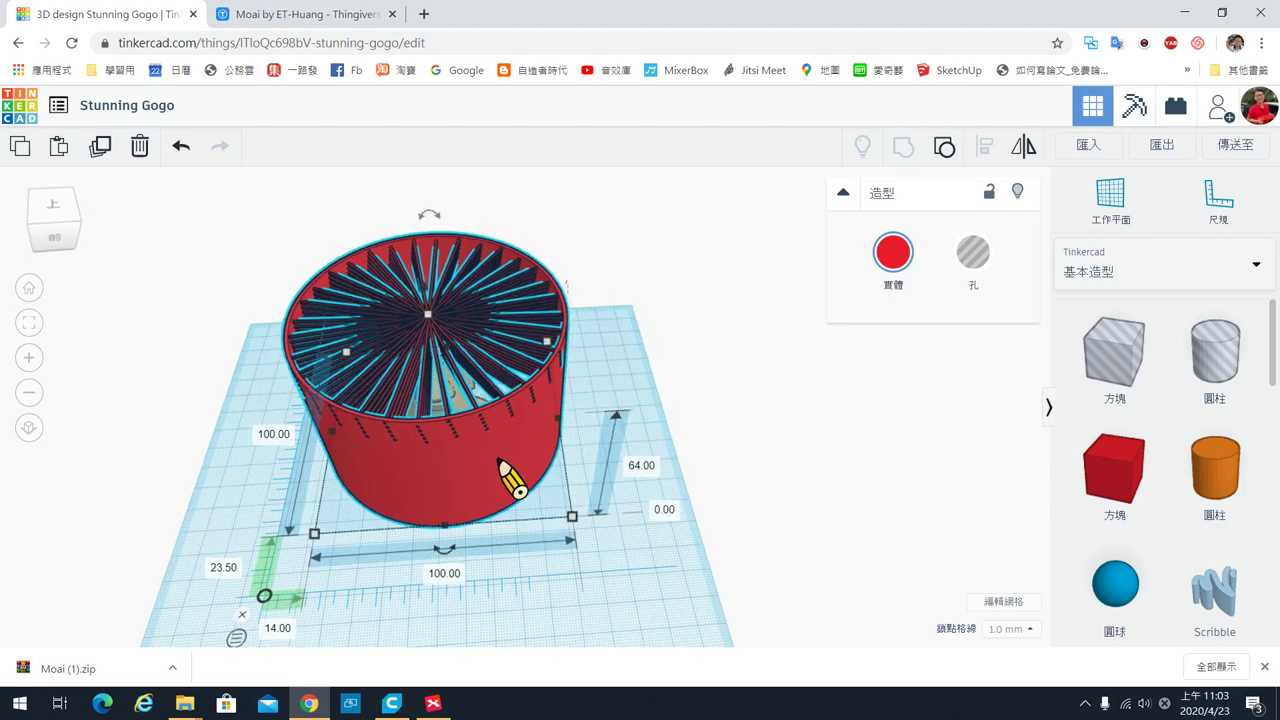
click(729, 382)
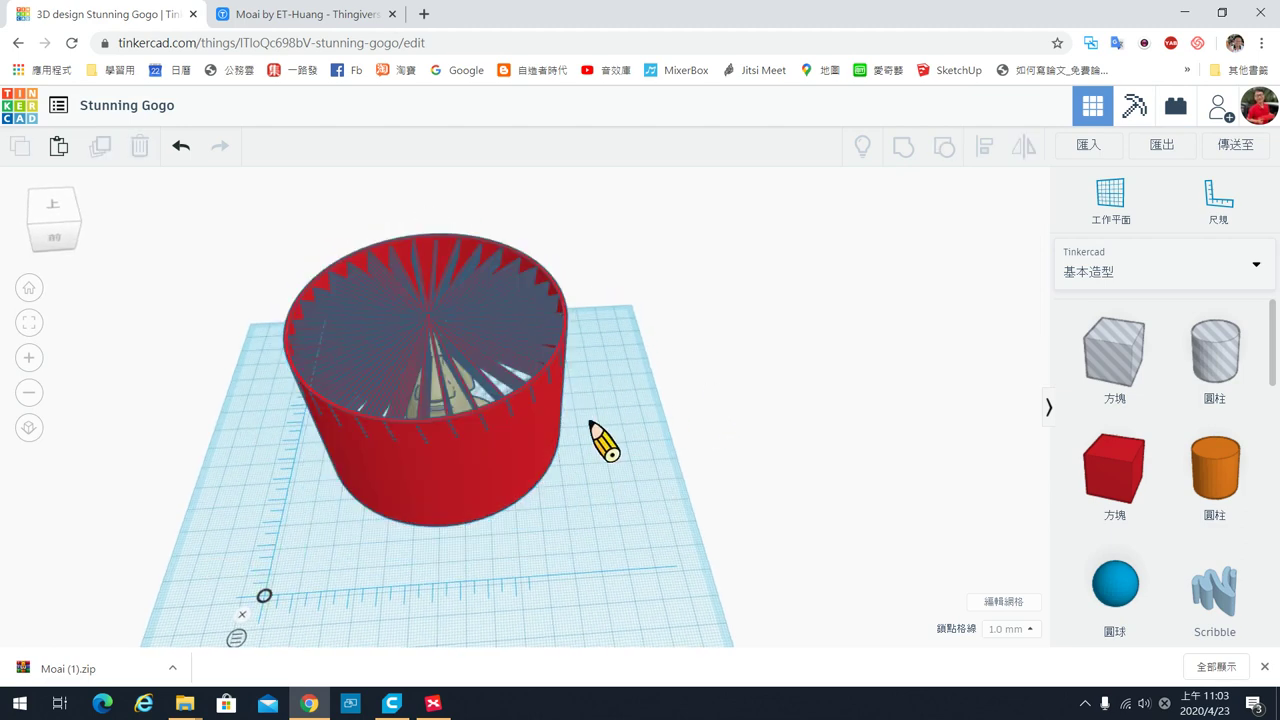
click(470, 463)
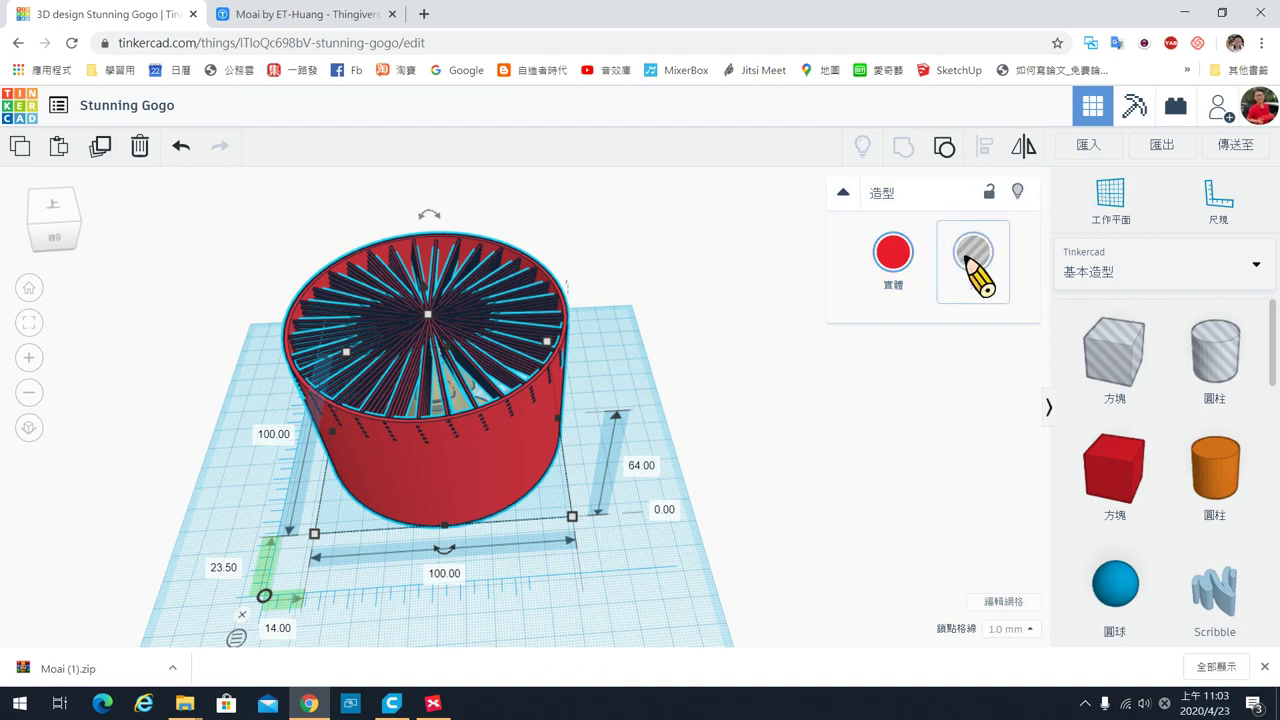
click(970, 255)
mouse_move(551, 591)
right_down()
mouse_move(574, 432)
mouse_move(571, 500)
mouse_move(826, 509)
mouse_move(466, 517)
mouse_move(563, 503)
mouse_move(566, 600)
mouse_move(571, 580)
right_up()
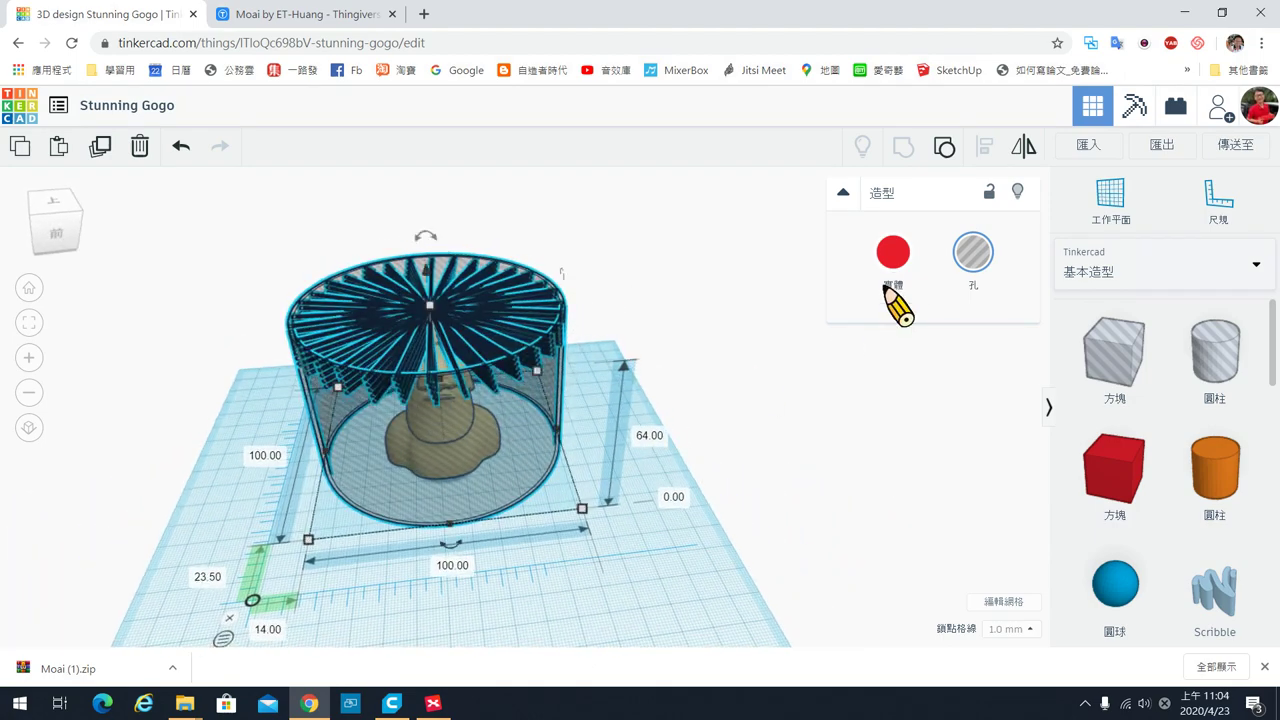
click(890, 263)
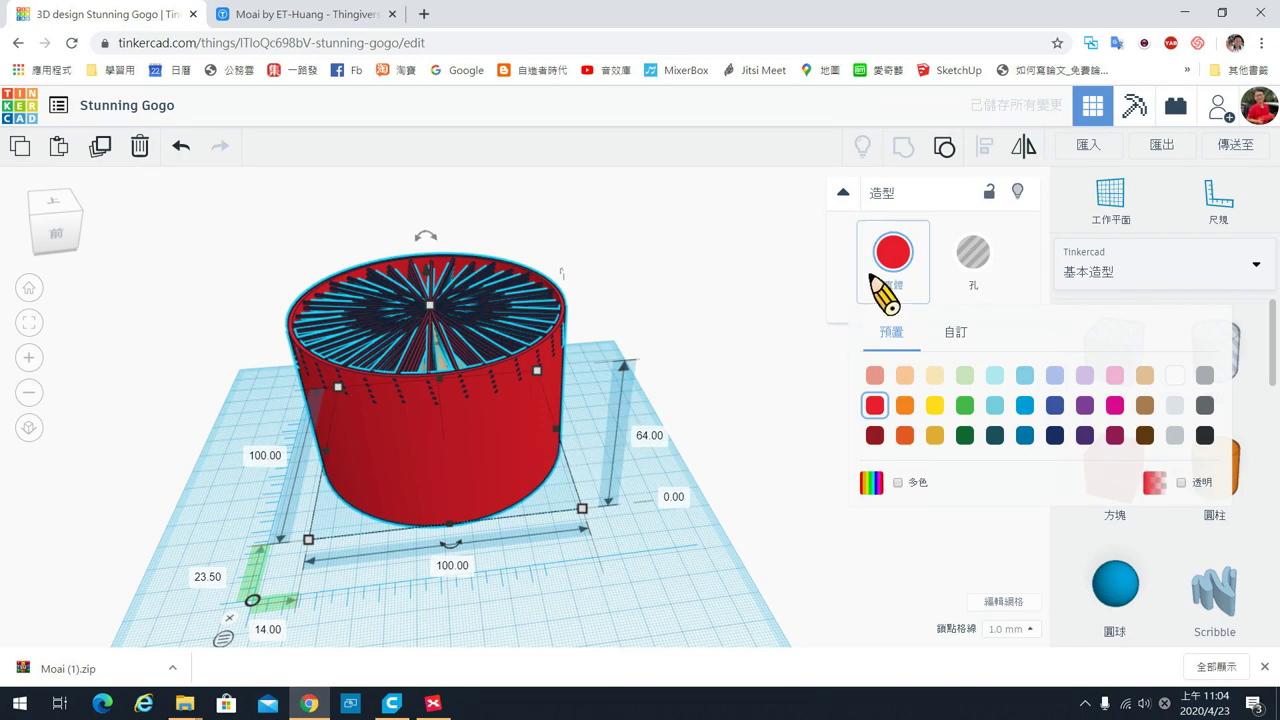
mouse_move(414, 529)
right_down()
mouse_move(606, 592)
mouse_move(646, 592)
mouse_move(615, 500)
mouse_move(491, 528)
right_up()
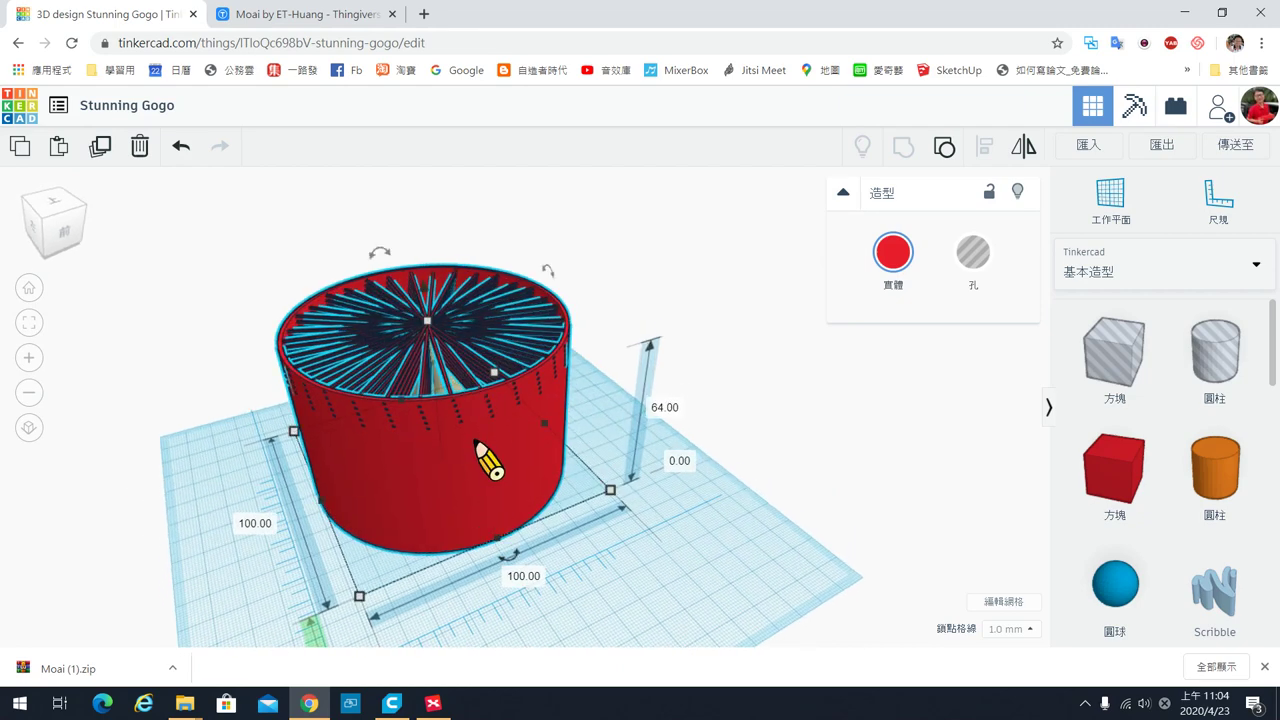
click(594, 574)
mouse_move(198, 236)
mouse_down()
mouse_move(389, 411)
mouse_move(636, 556)
mouse_move(658, 597)
mouse_up()
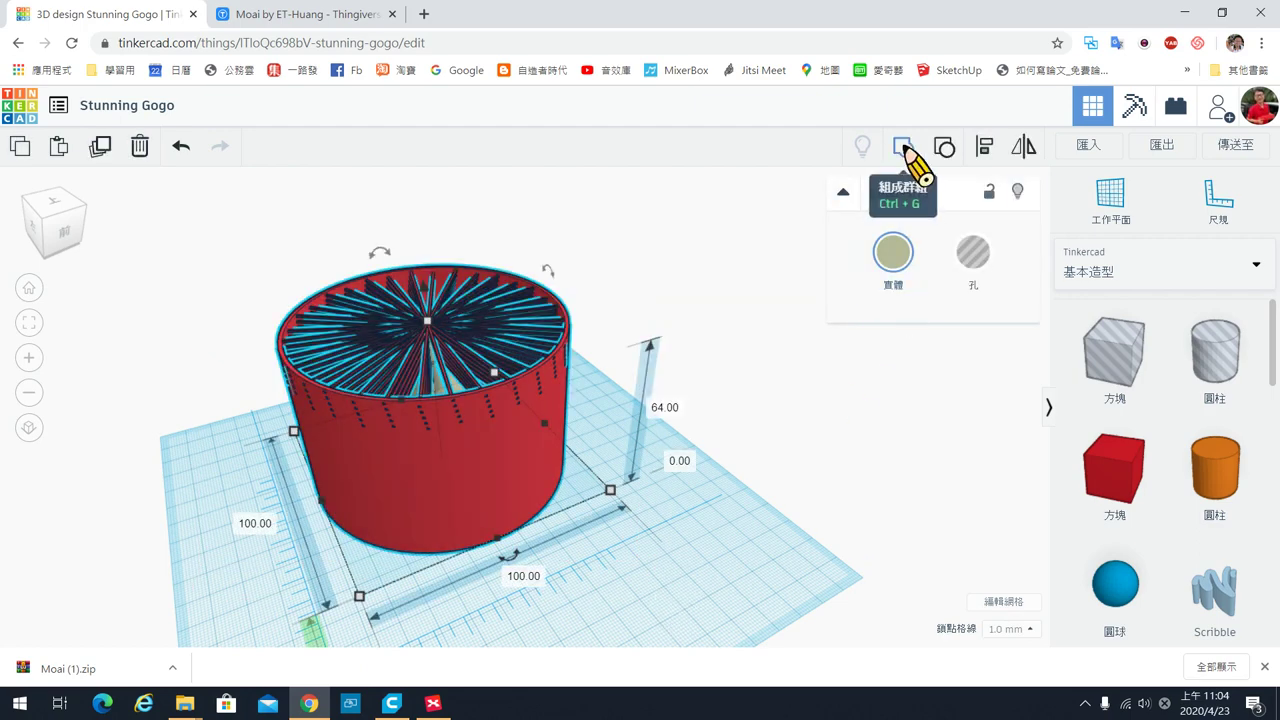
Group the Moai with its red shell, title the design 'moai', and download an .STL.
click(903, 147)
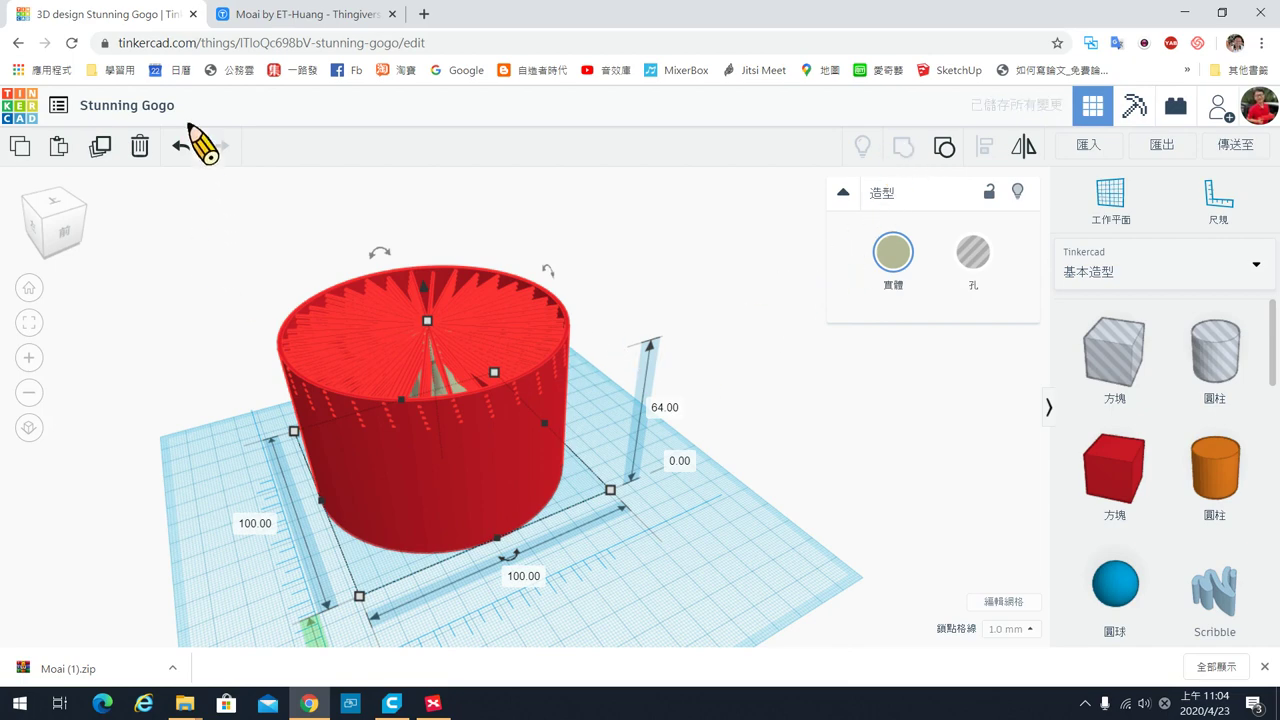
click(155, 105)
text(moai)
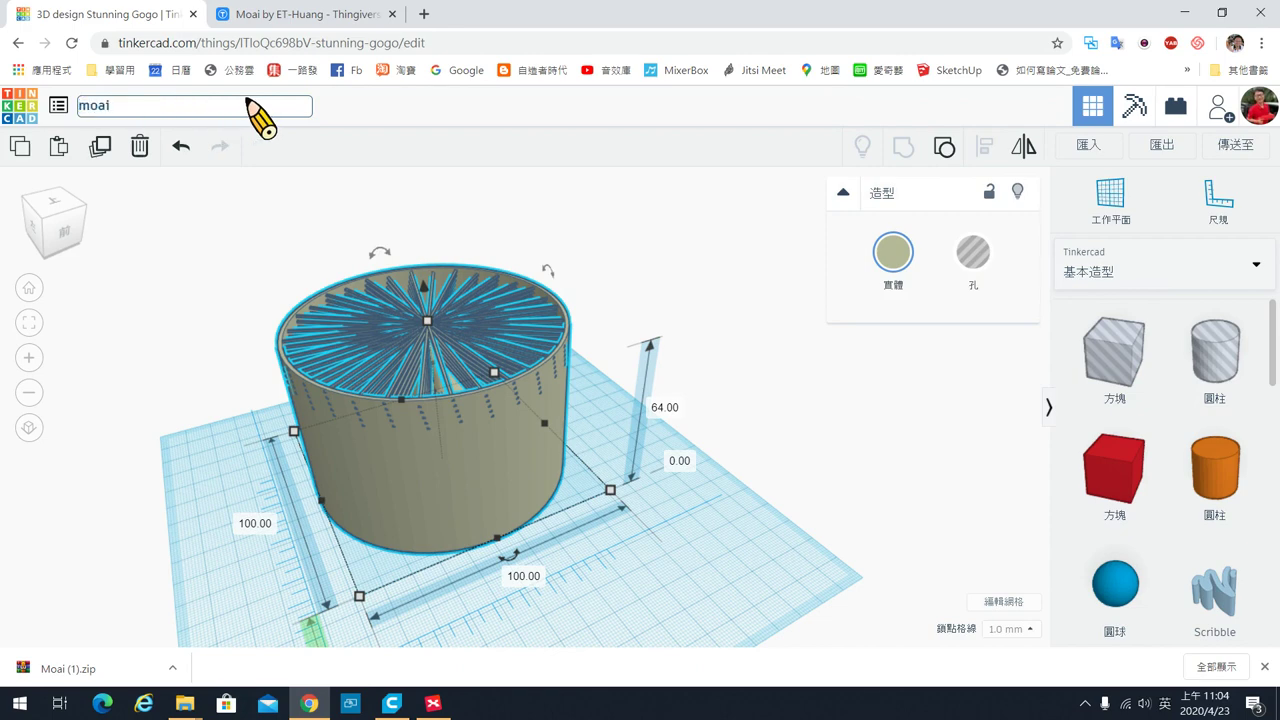
click(450, 215)
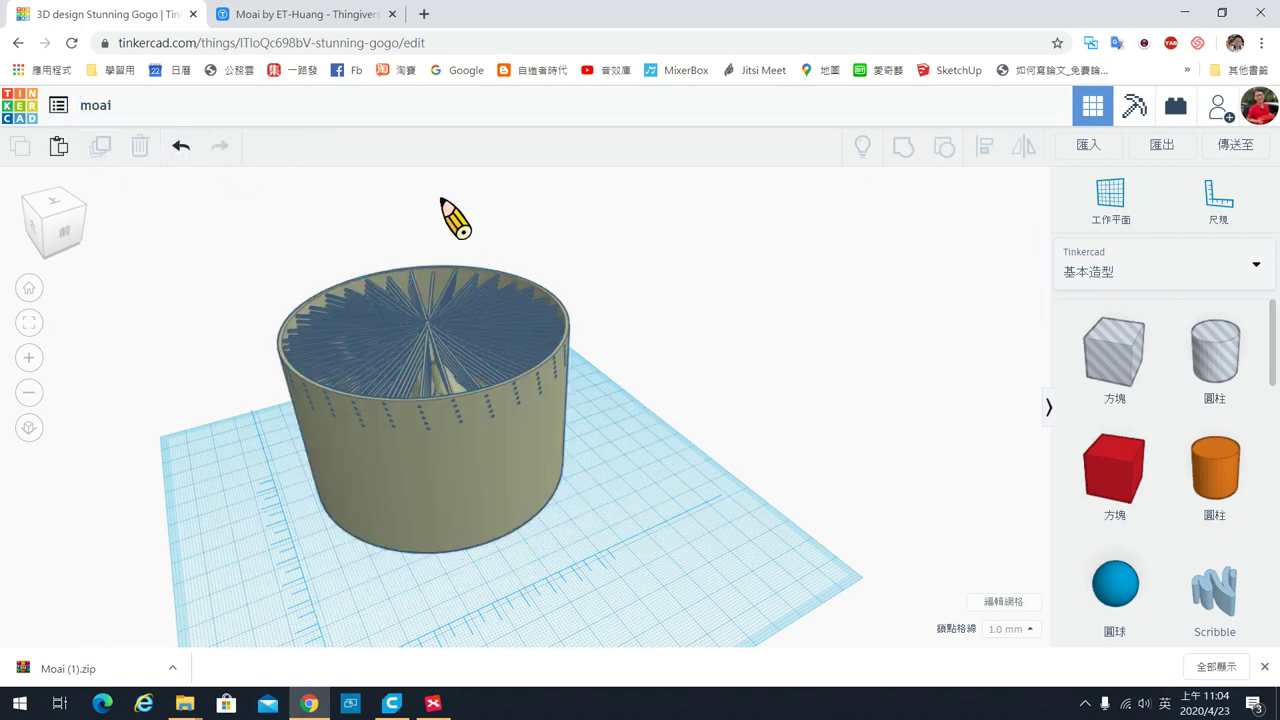
click(1155, 148)
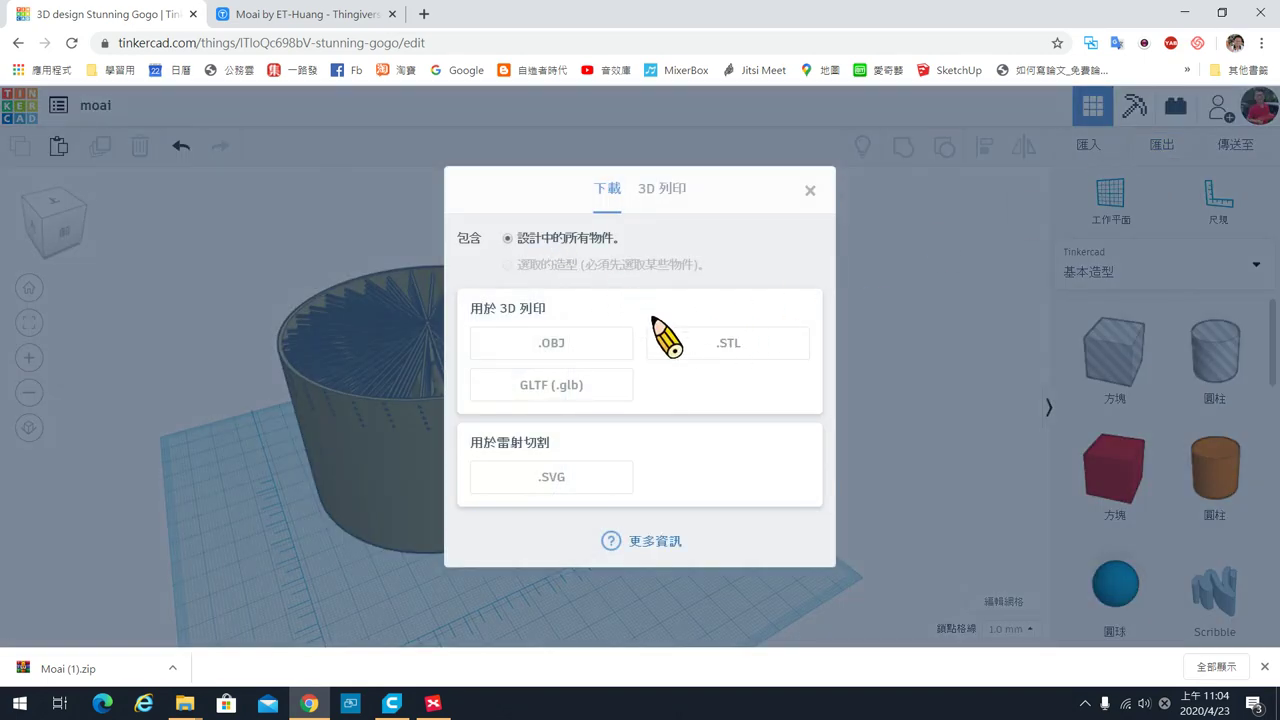
click(708, 345)
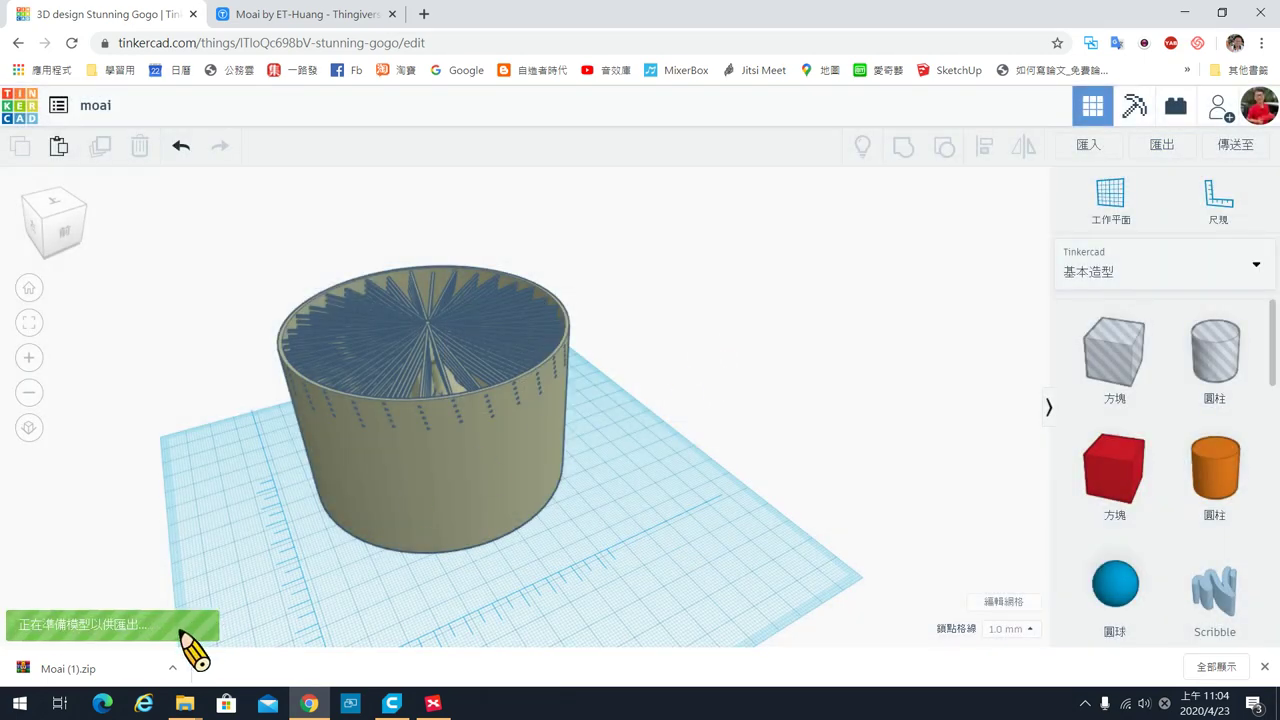